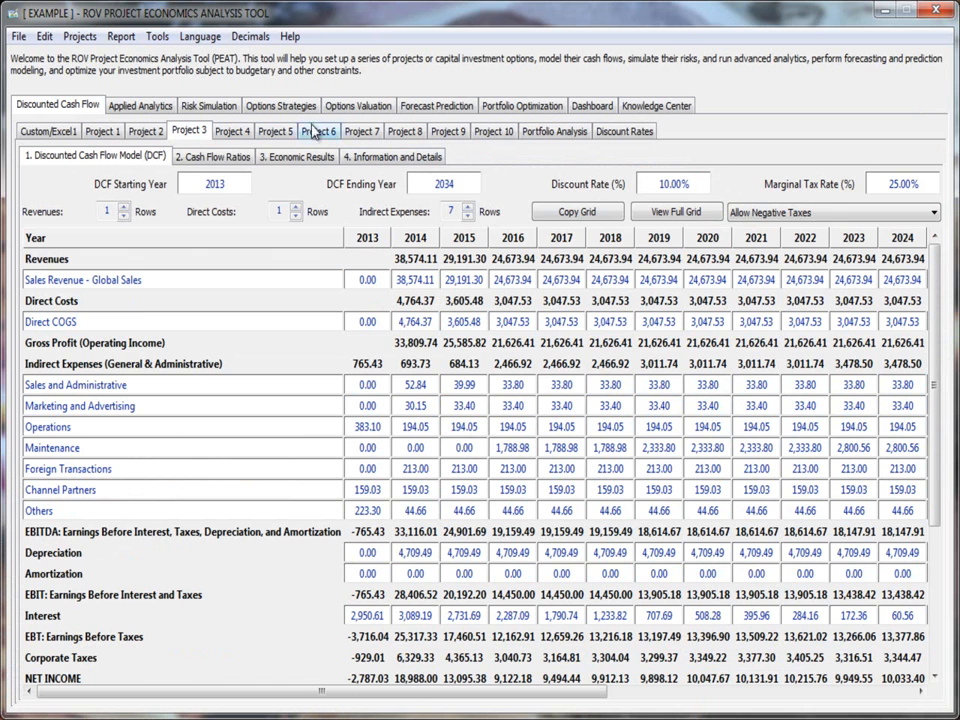
Look over the Applied Analytics section, including its Static Tornado, and open Risk Simulation
{"action": "left_click", "coordinate": [165, 110]}
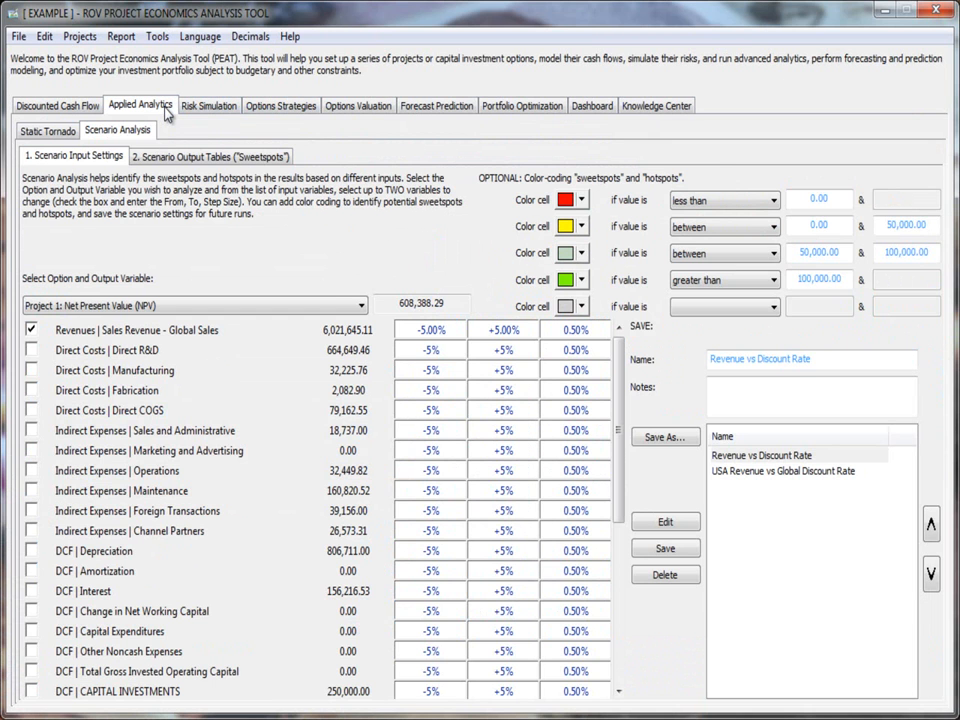
{"action": "left_click", "coordinate": [58, 138]}
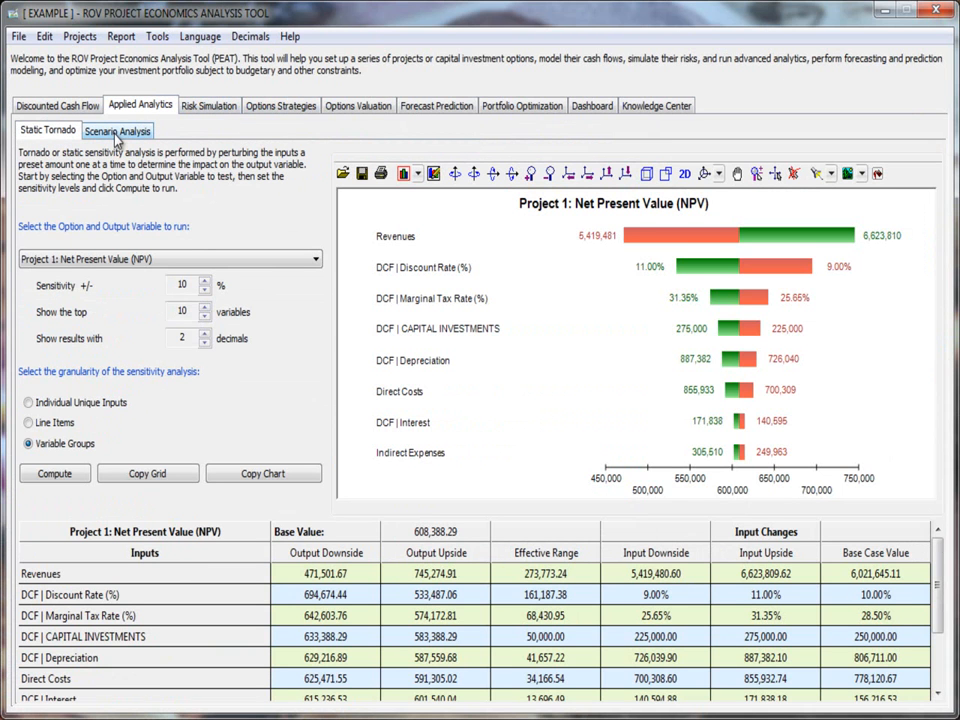
{"action": "left_click", "coordinate": [198, 110]}
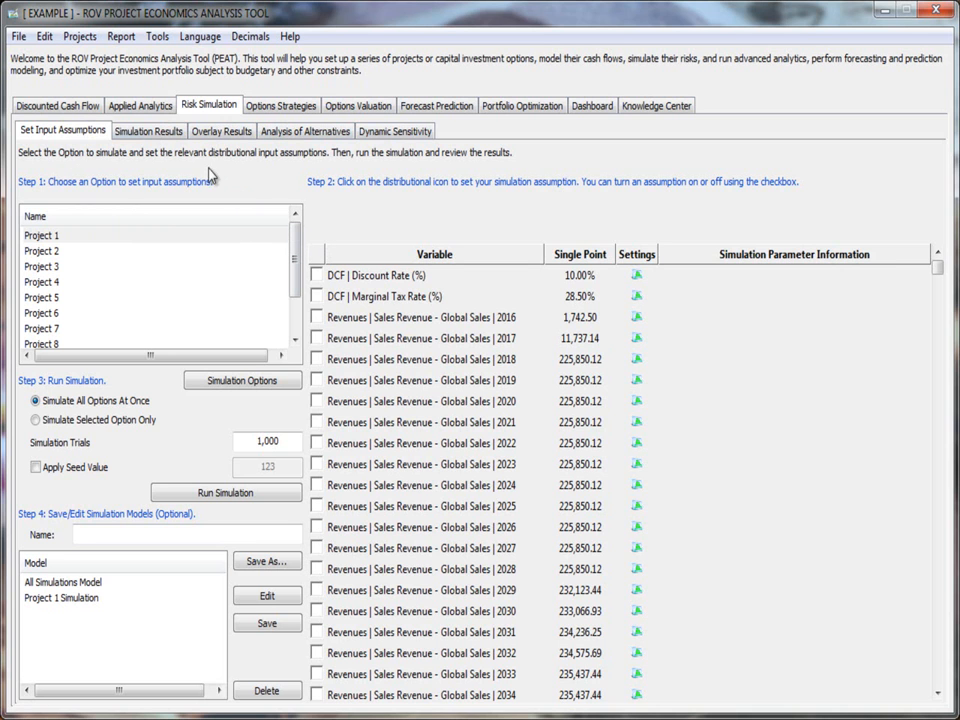
Compare the Discounted Cash Flow projects with the options available for setting Risk Simulation input assumptions
{"action": "left_click", "coordinate": [68, 104]}
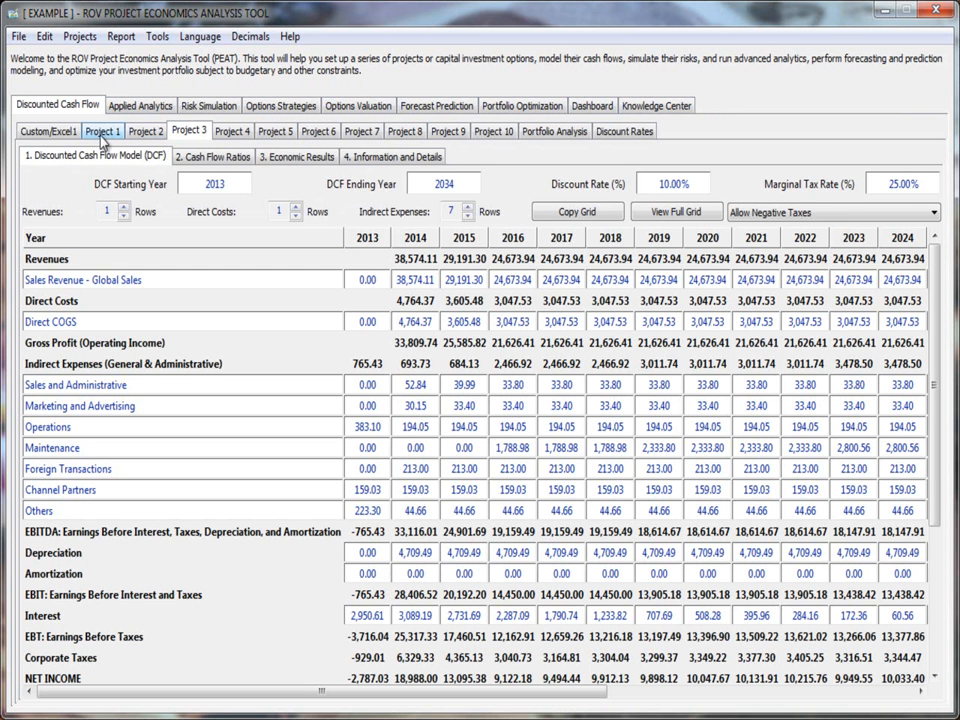
{"action": "left_click", "coordinate": [208, 105]}
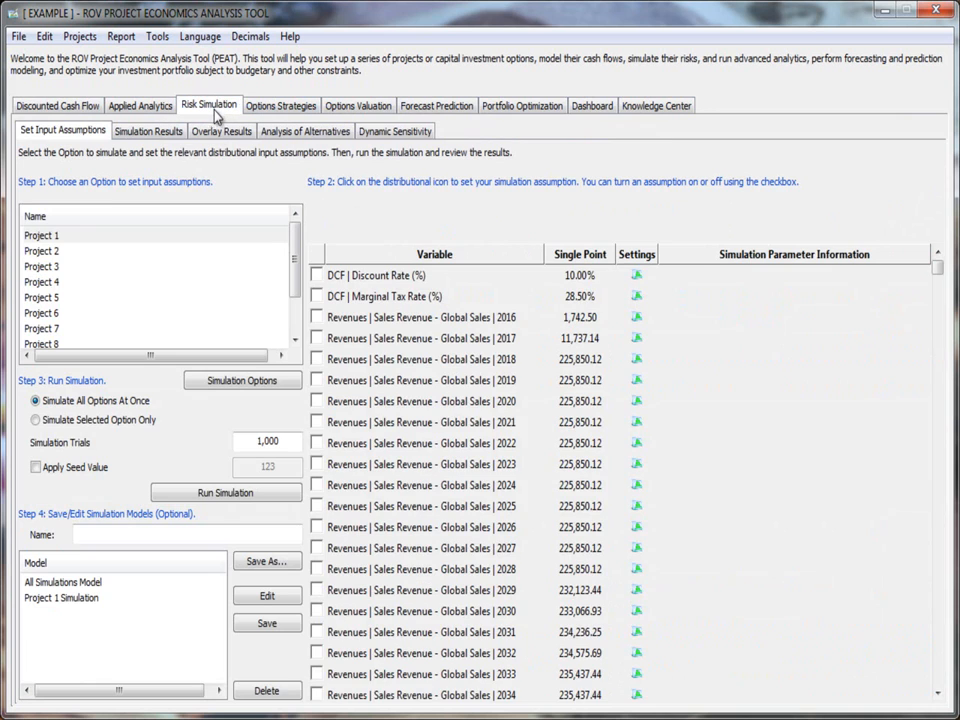
{"action": "left_click", "coordinate": [45, 250]}
{"action": "left_click", "coordinate": [45, 281]}
{"action": "left_click", "coordinate": [43, 236]}
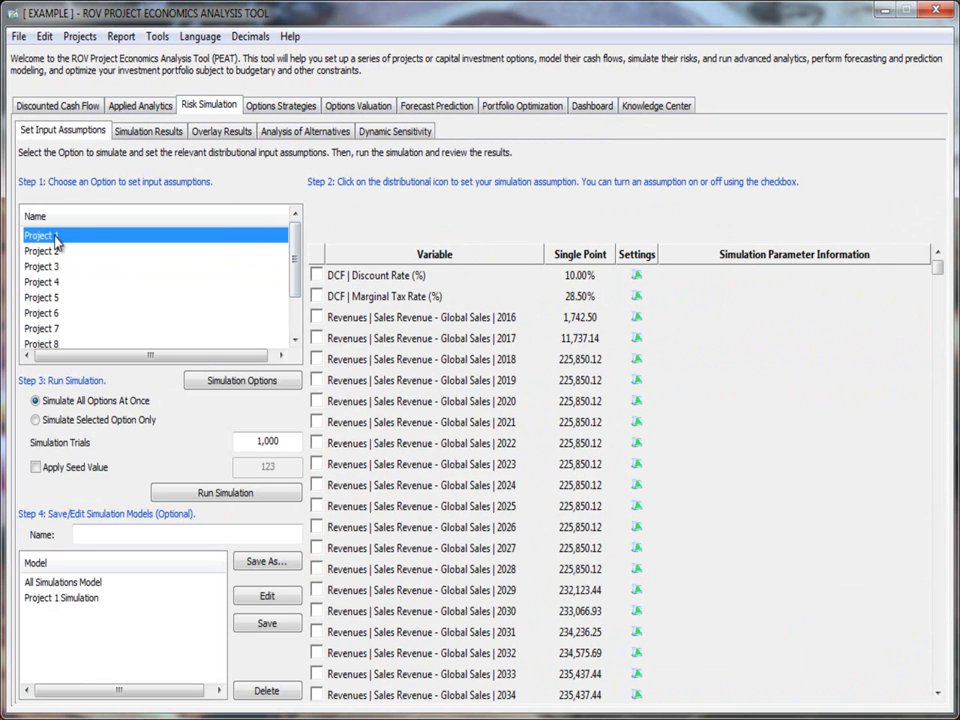
{"action": "left_click", "coordinate": [75, 106]}
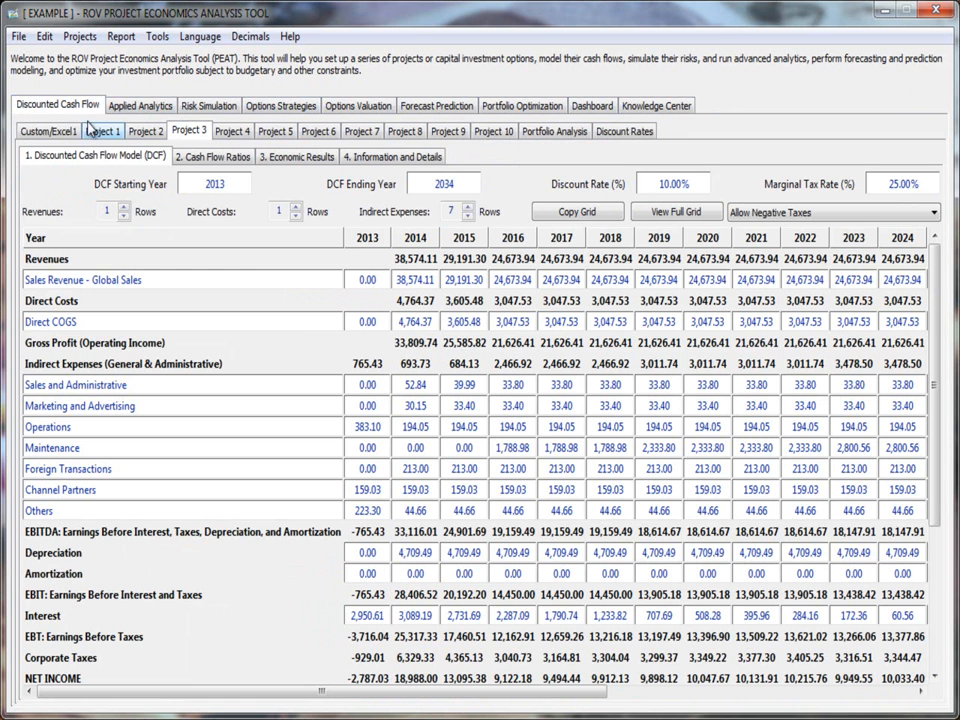
{"action": "left_click", "coordinate": [208, 105]}
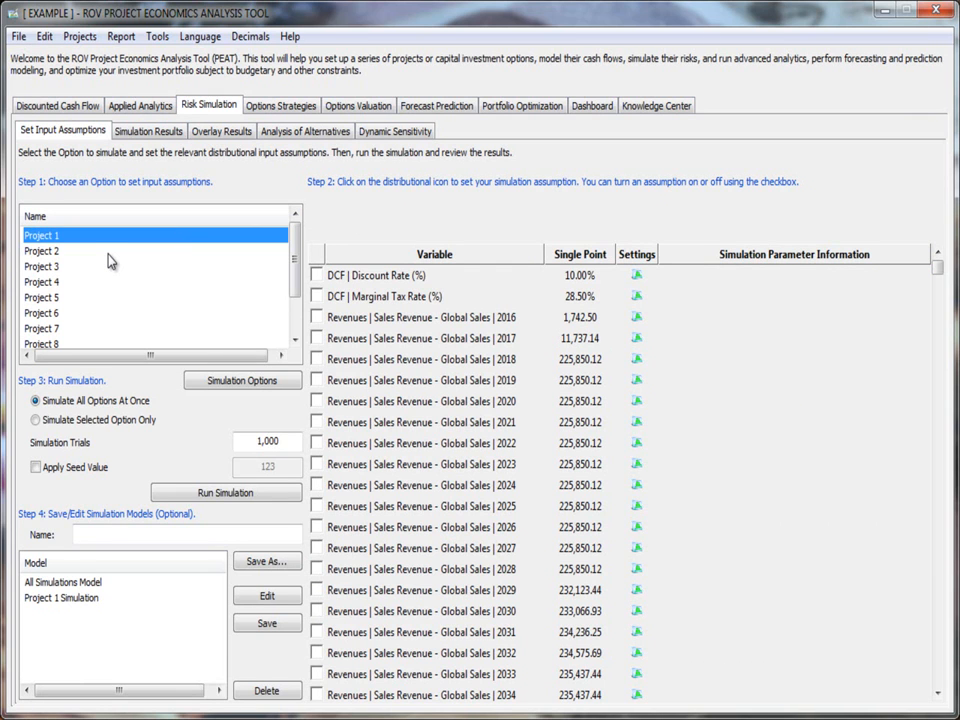
Choose Project 1 as the option whose input assumptions are set
{"action": "scroll", "coordinate": [115, 285], "scroll_direction": "down", "scroll_amount": 1}
{"action": "scroll", "coordinate": [118, 300], "scroll_direction": "up", "scroll_amount": 1}
{"action": "left_click", "coordinate": [62, 250]}
{"action": "key", "text": "Up"}
Open the DCF Discount Rate's assumption settings, choose the Triangular distribution and read its input requirements
{"action": "left_click", "coordinate": [316, 275]}
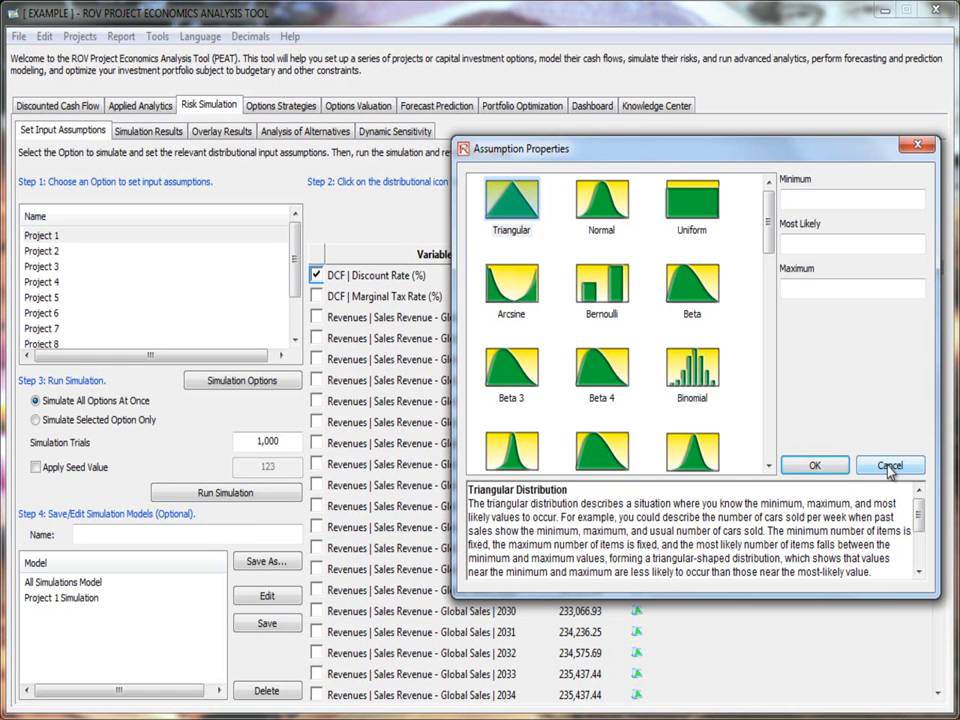
{"action": "left_click", "coordinate": [889, 467]}
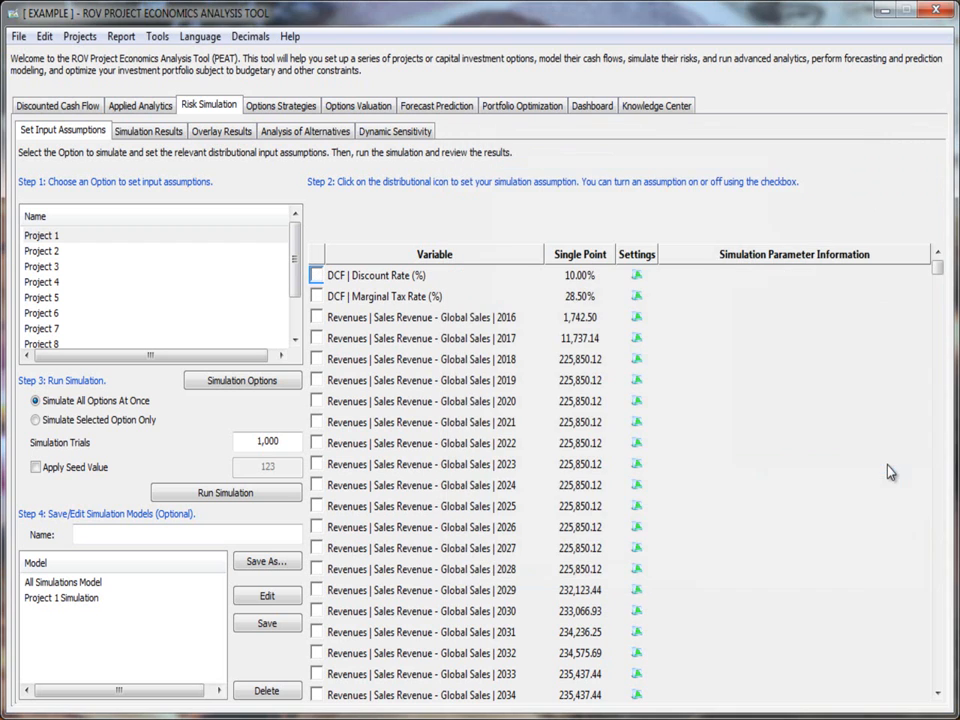
{"action": "left_click", "coordinate": [637, 276]}
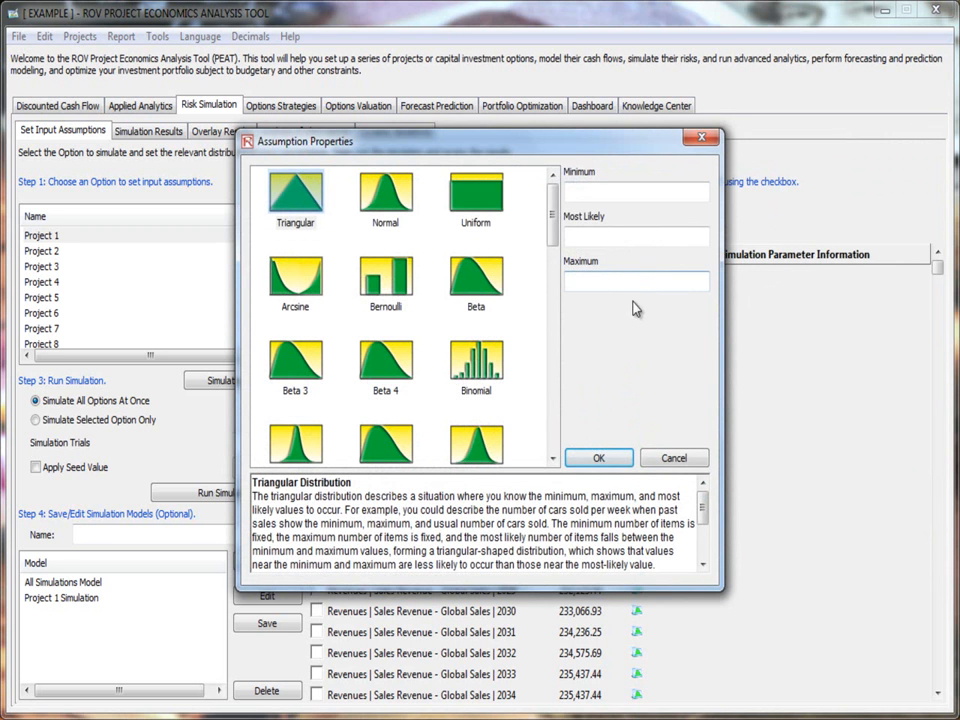
{"action": "left_click_drag", "start_coordinate": [551, 225], "coordinate": [558, 195]}
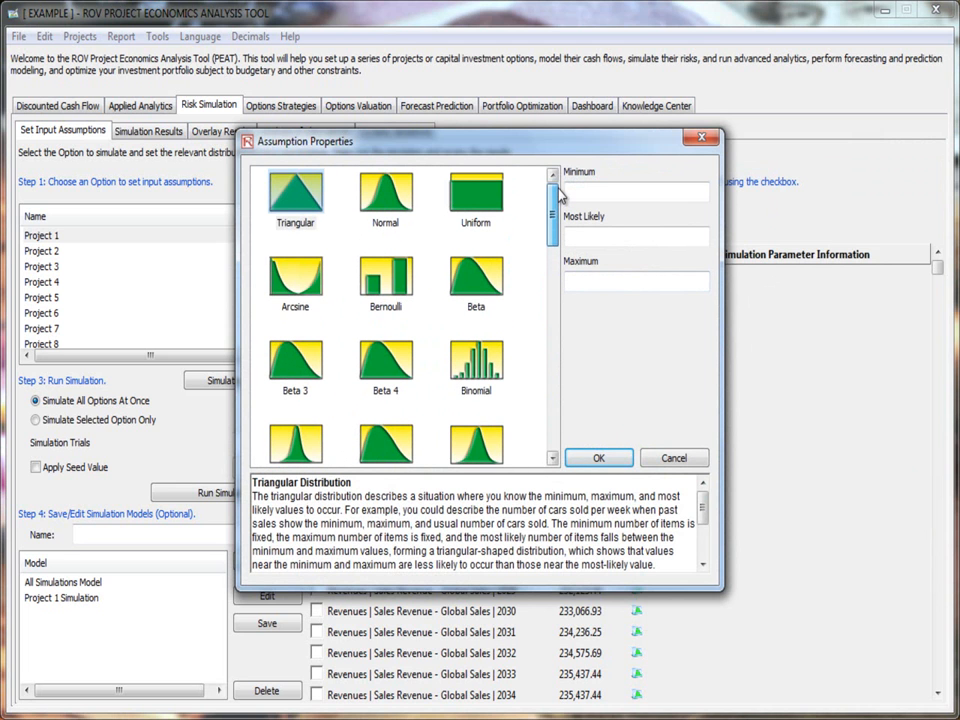
{"action": "left_click", "coordinate": [297, 197]}
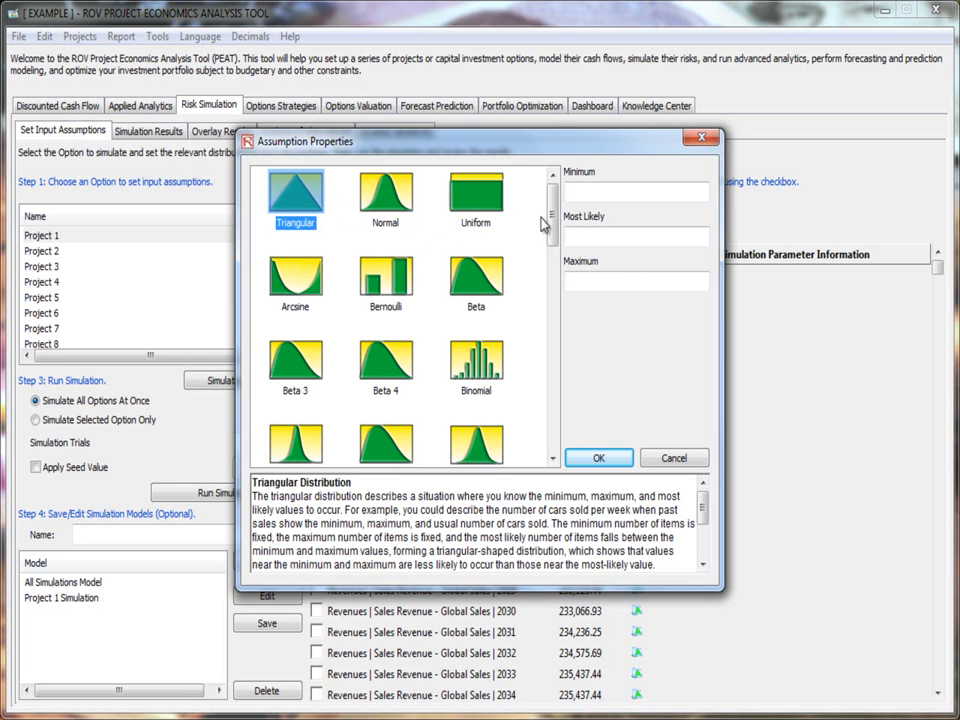
{"action": "left_click_drag", "start_coordinate": [553, 214], "coordinate": [527, 458]}
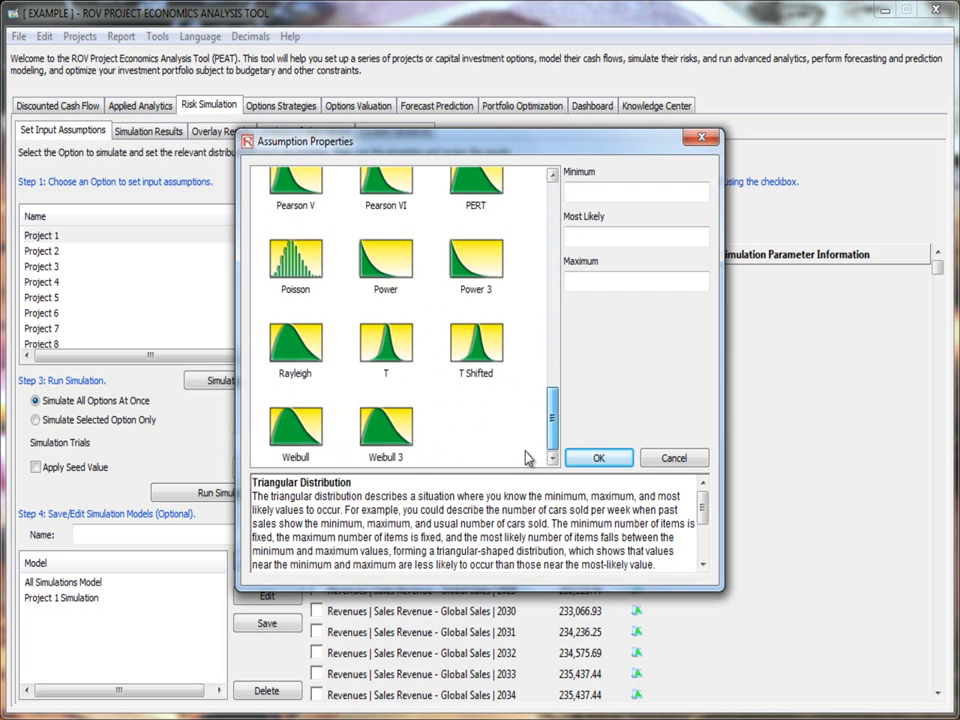
{"action": "left_click_drag", "start_coordinate": [553, 415], "coordinate": [551, 187]}
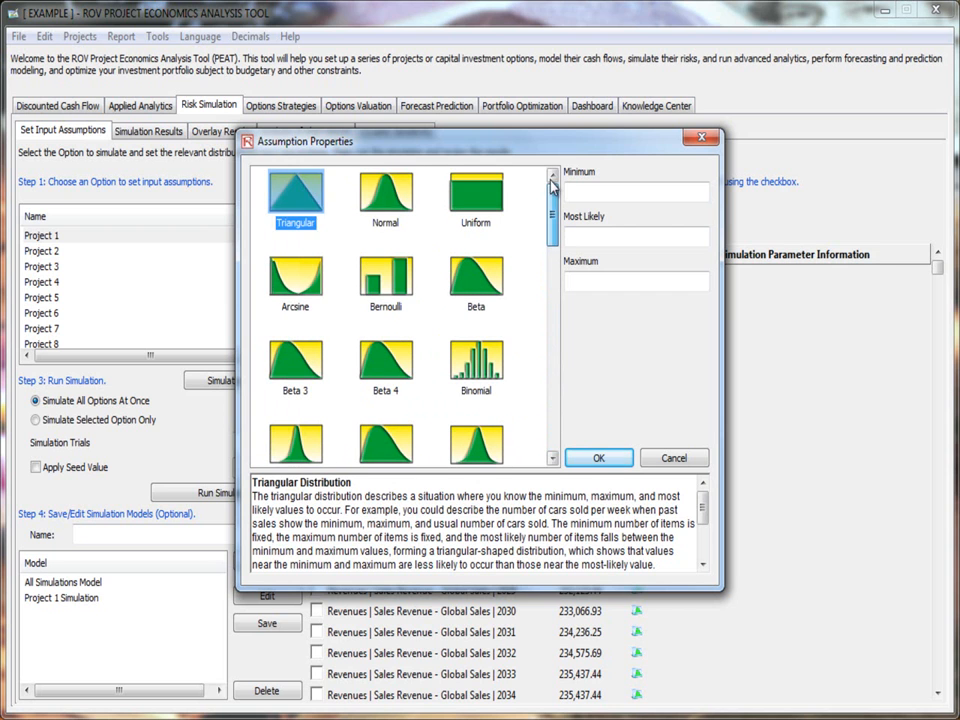
{"action": "left_click", "coordinate": [398, 198]}
{"action": "left_click", "coordinate": [305, 213]}
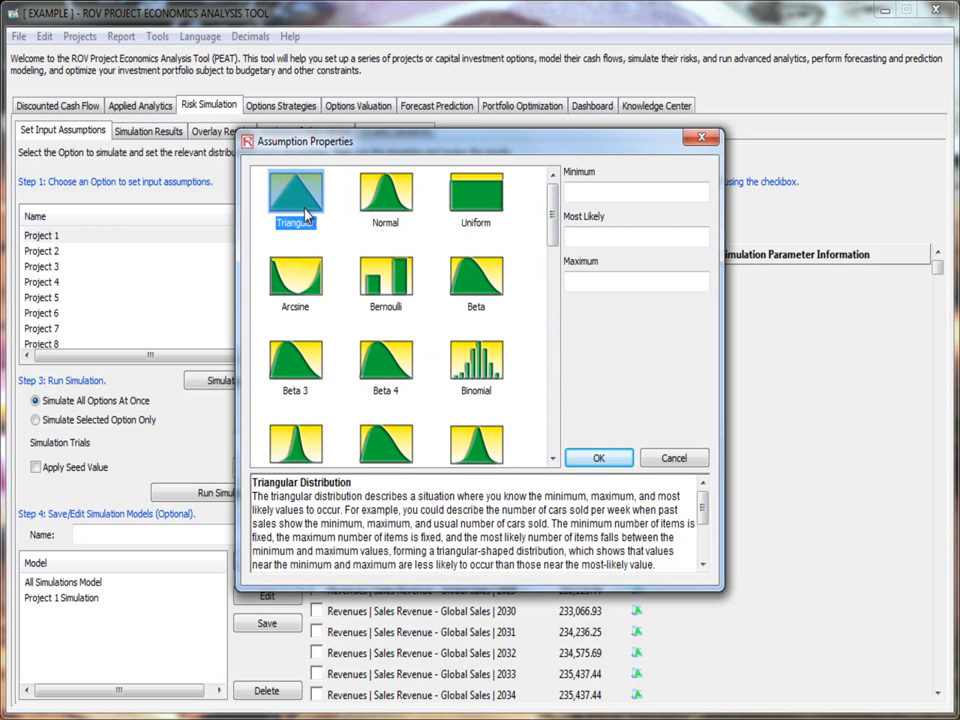
{"action": "left_click_drag", "start_coordinate": [703, 507], "coordinate": [700, 556]}
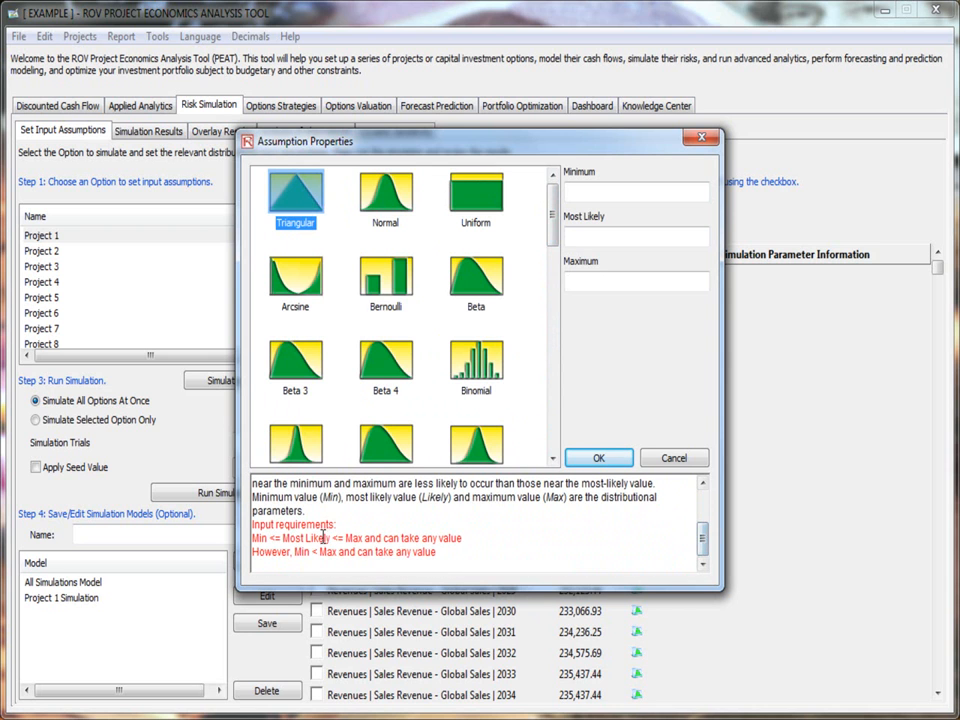
{"action": "scroll", "coordinate": [702, 540], "scroll_direction": "up", "scroll_amount": 3}
{"action": "scroll", "coordinate": [700, 540], "scroll_direction": "down", "scroll_amount": 3}
{"action": "scroll", "coordinate": [703, 545], "scroll_direction": "up", "scroll_amount": 3}
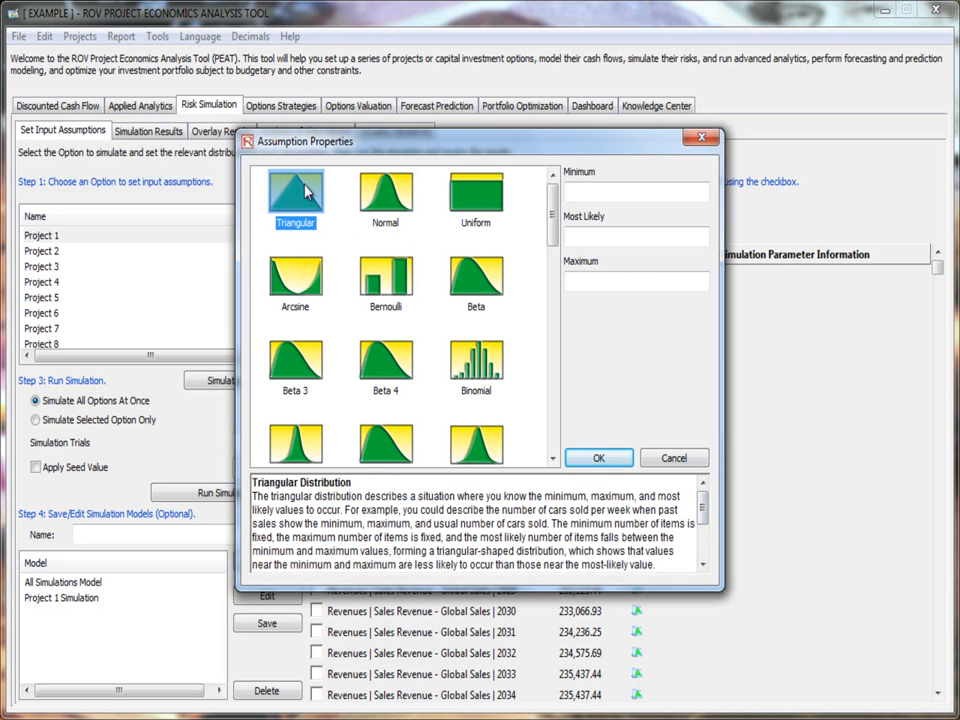
Set the discount rate's triangular assumption to minimum 0.05, most likely 0.10 and maximum 0.15
{"action": "left_click_drag", "start_coordinate": [352, 153], "coordinate": [435, 312]}
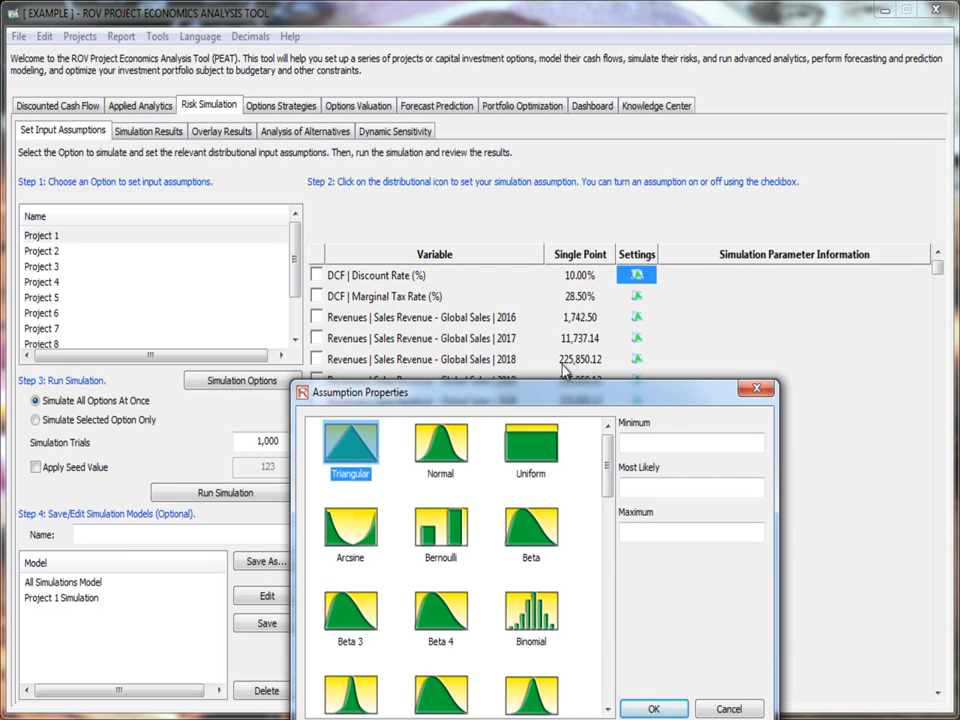
{"action": "left_click_drag", "start_coordinate": [557, 397], "coordinate": [493, 170]}
{"action": "left_click", "coordinate": [572, 214]}
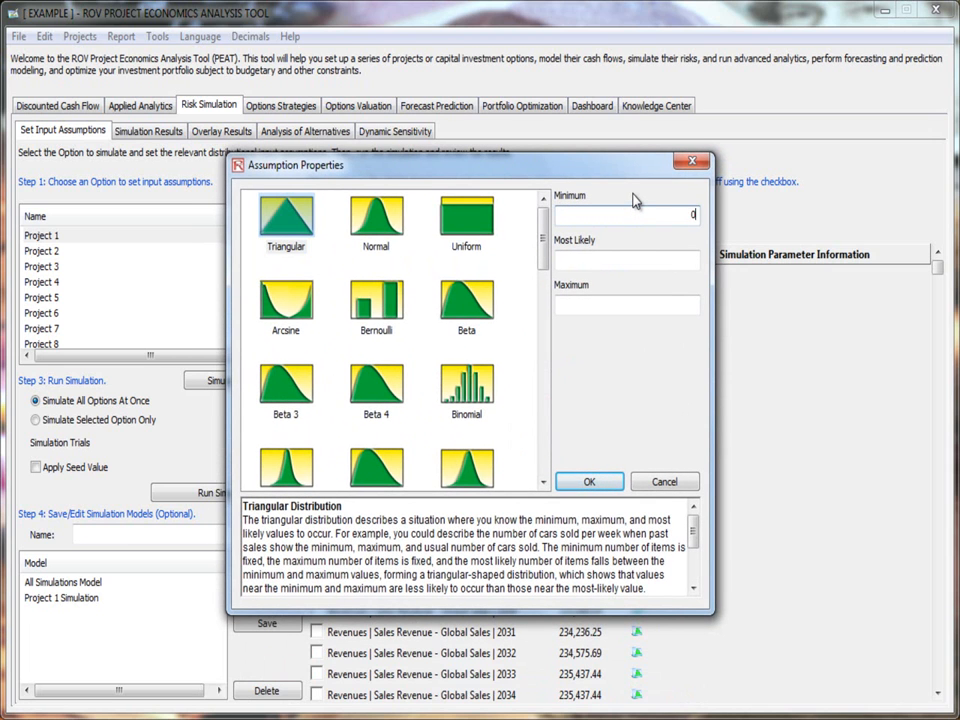
{"action": "type", "text": "0.05"}
{"action": "left_click", "coordinate": [637, 261]}
{"action": "type", "text": "0.10"}
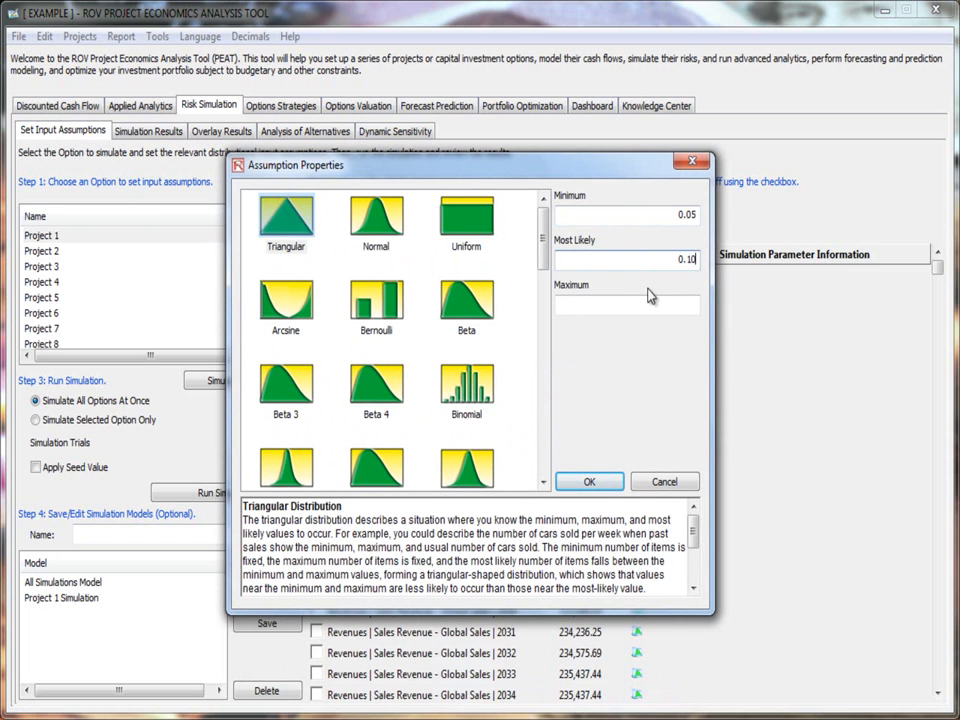
{"action": "left_click", "coordinate": [656, 303]}
{"action": "type", "text": "0.15"}
{"action": "left_click", "coordinate": [587, 483]}
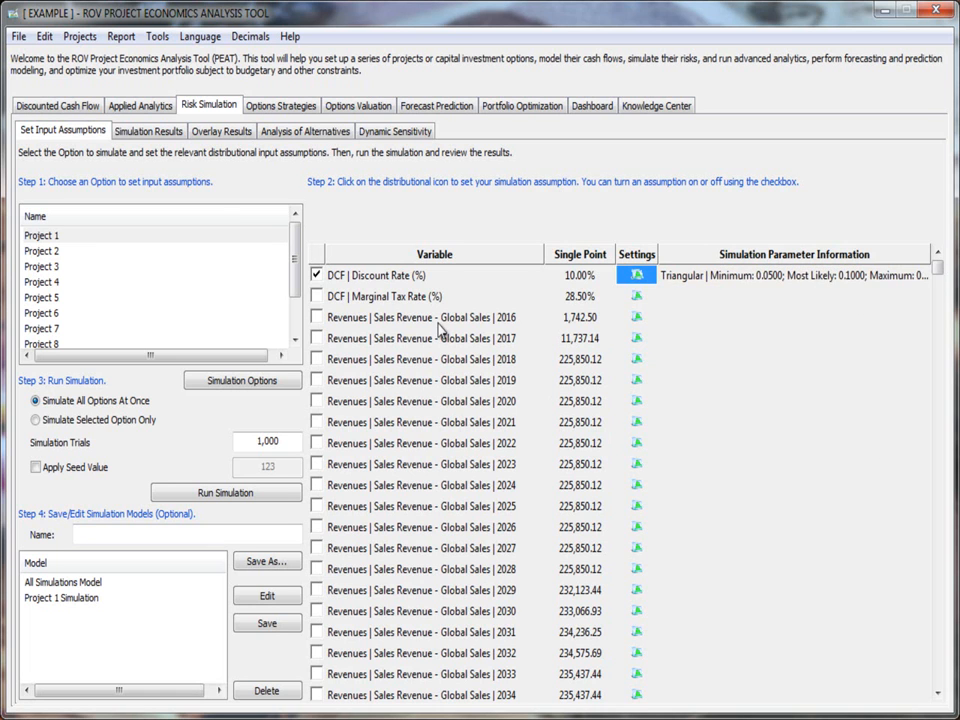
Switch the discount rate assumption off and back on
{"action": "left_click", "coordinate": [316, 275]}
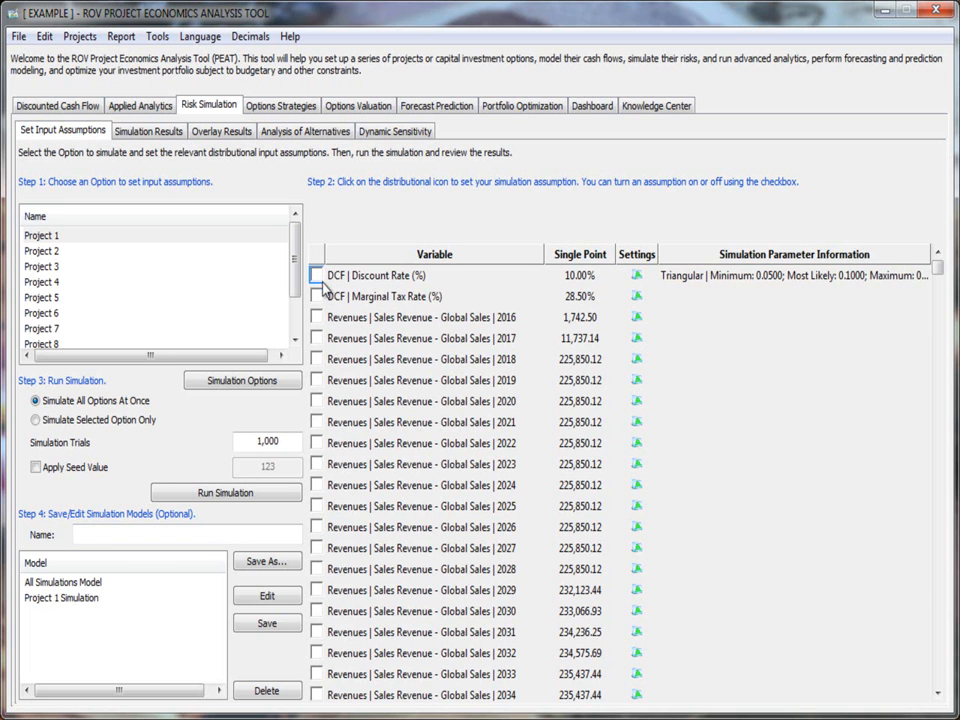
{"action": "left_click", "coordinate": [316, 275]}
{"action": "left_click", "coordinate": [316, 275]}
{"action": "left_click", "coordinate": [316, 275]}
{"action": "left_click", "coordinate": [316, 275]}
{"action": "mouse_move", "coordinate": [937, 268]}
{"action": "left_mouse_down"}
{"action": "mouse_move", "coordinate": [933, 666]}
{"action": "mouse_move", "coordinate": [936, 262]}
{"action": "left_mouse_up"}
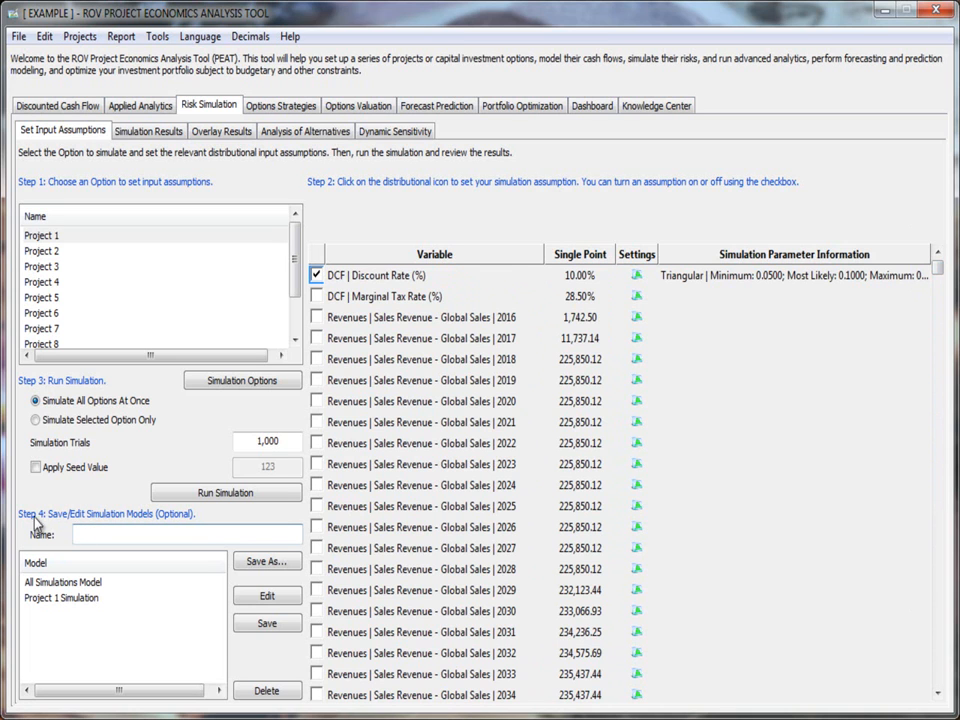
Enter MY MODEL as the simulation model's name
{"action": "left_click", "coordinate": [89, 533]}
{"action": "type", "text": "mY mODEL"}
{"action": "key", "text": "shift+Right"}
{"action": "type", "text": "M"}
{"action": "key", "text": "Right"}
{"action": "key", "text": "Right"}
{"action": "key", "text": "shift+Right"}
{"action": "type", "text": "M"}
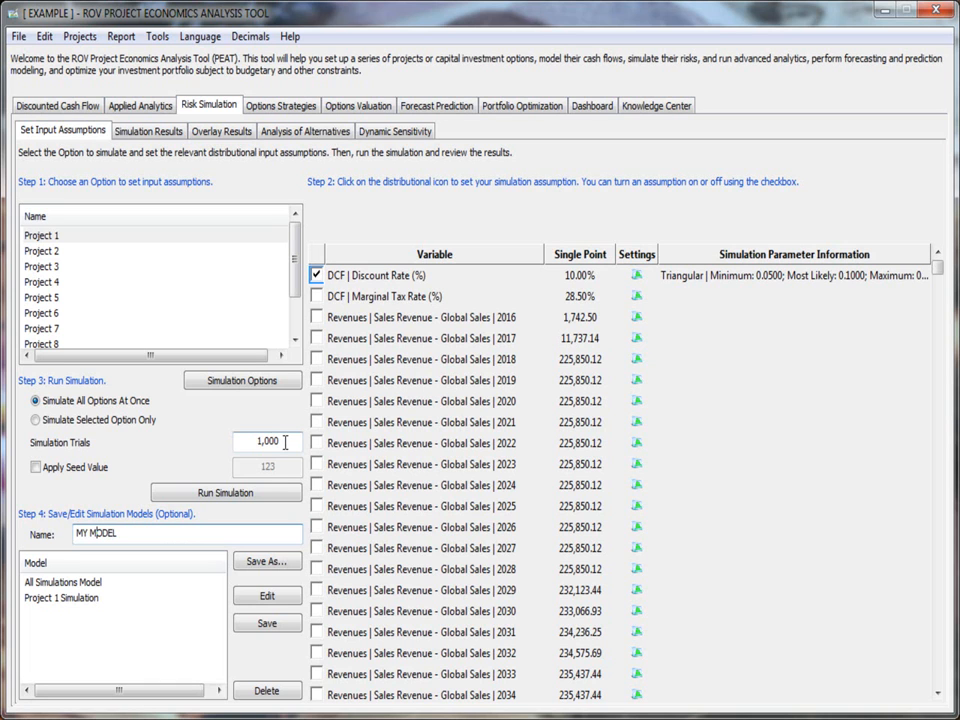
Switch the seed value on and off again, and save the named settings as a new simulation model
{"action": "left_click", "coordinate": [62, 465]}
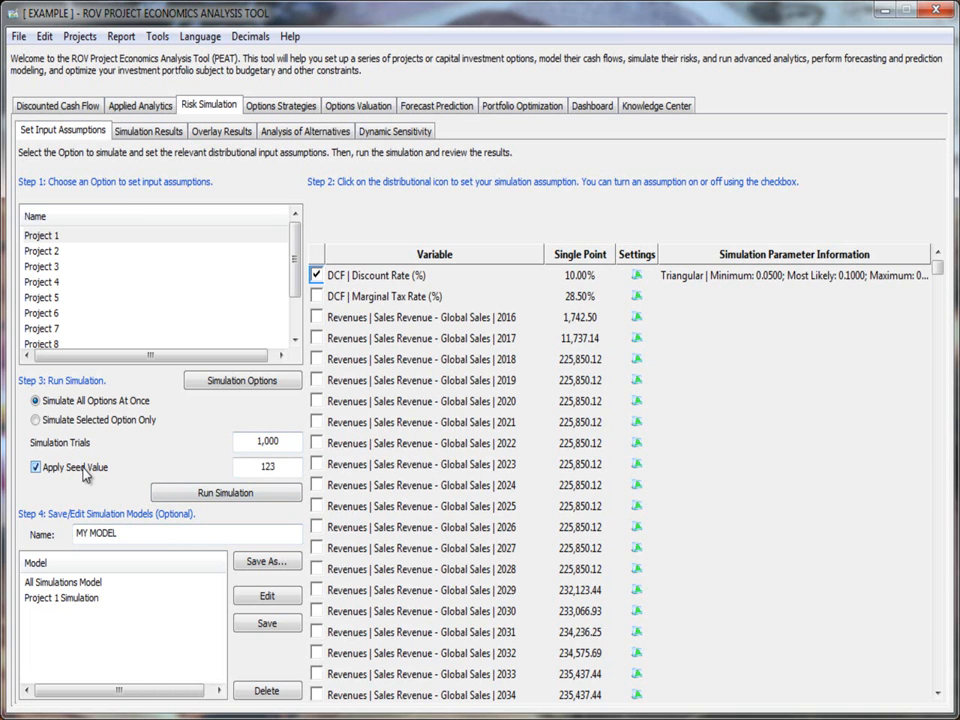
{"action": "left_click", "coordinate": [84, 474]}
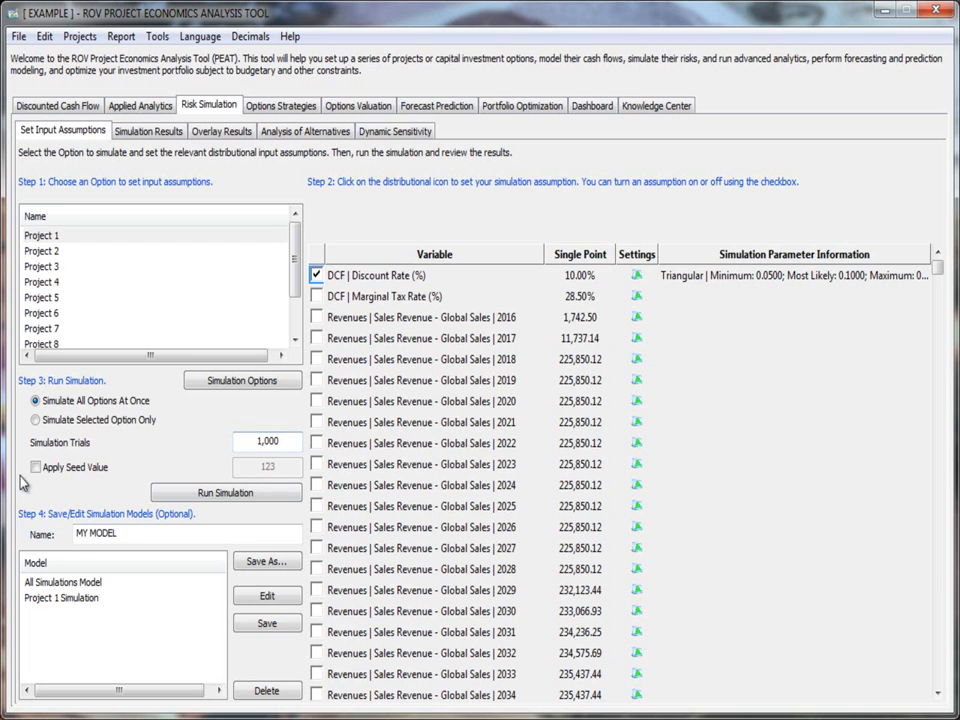
{"action": "left_click", "coordinate": [277, 567]}
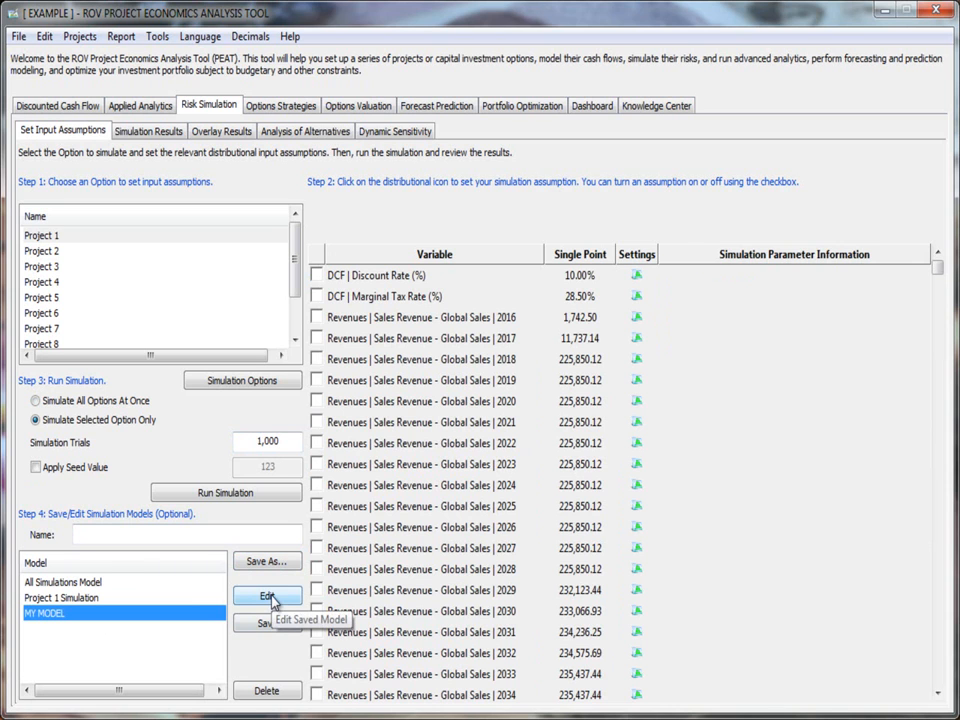
Load the saved All Simulations Model for editing
{"action": "left_click", "coordinate": [60, 582]}
{"action": "left_click", "coordinate": [66, 597]}
{"action": "left_click", "coordinate": [66, 585]}
{"action": "left_click", "coordinate": [70, 595]}
{"action": "left_click", "coordinate": [90, 584]}
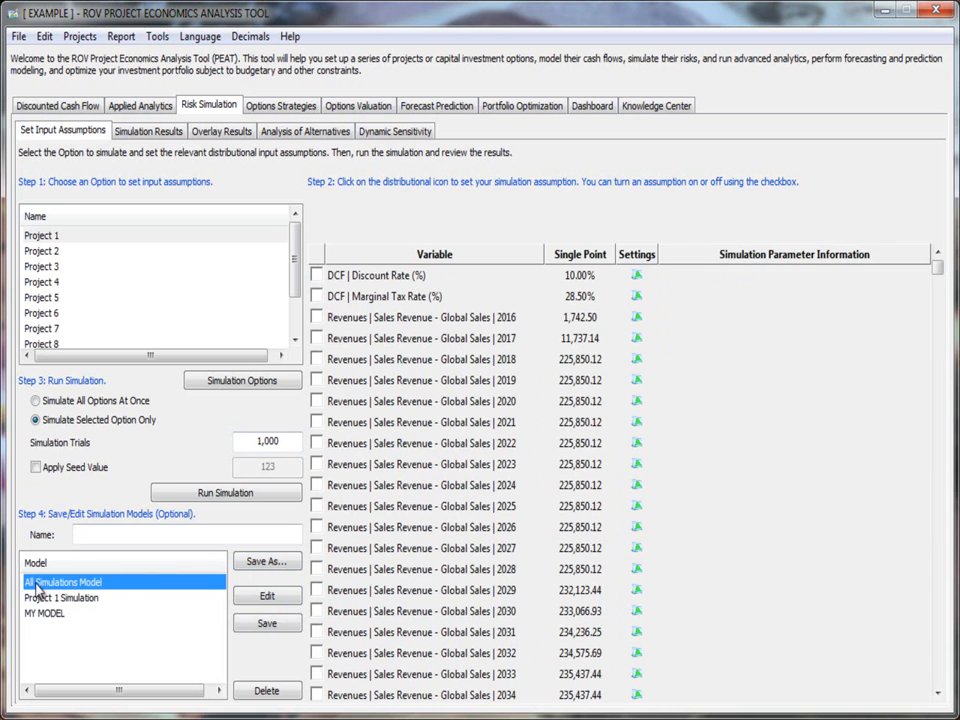
{"action": "left_click", "coordinate": [268, 596]}
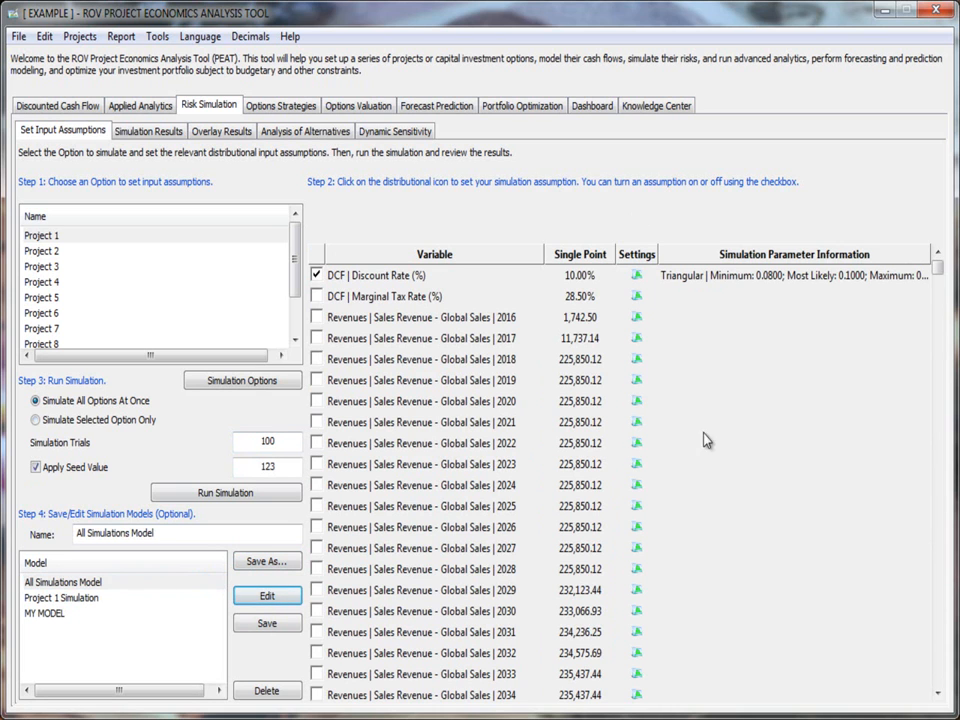
Examine the loaded model's assumptions for Project 1's capital investments and for Projects 2, 3 and 4
{"action": "left_click", "coordinate": [66, 584]}
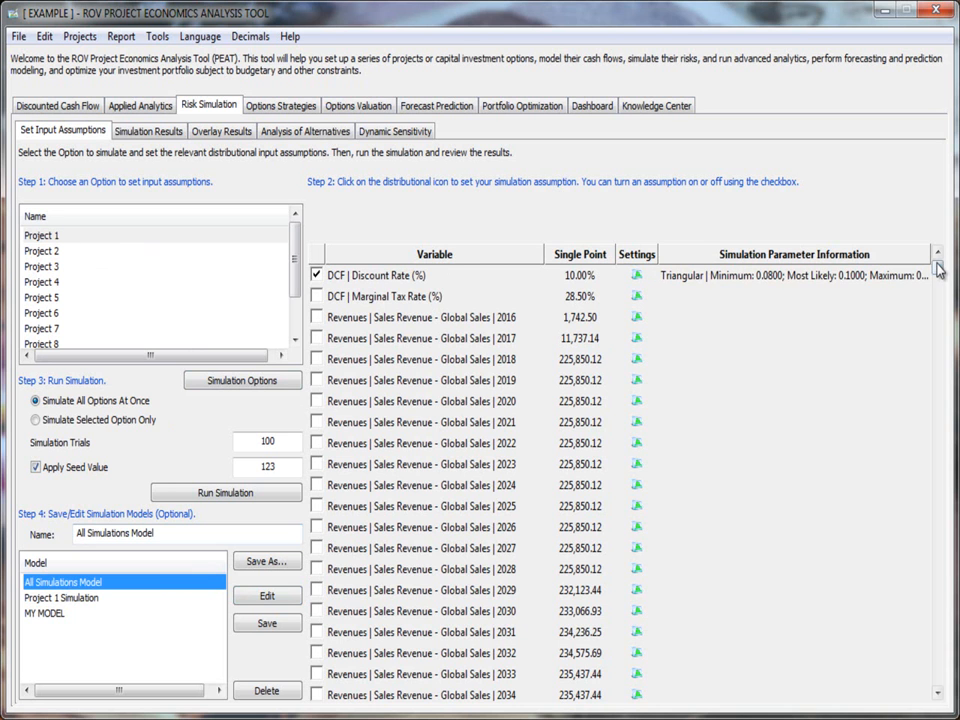
{"action": "left_click_drag", "start_coordinate": [938, 268], "coordinate": [912, 660]}
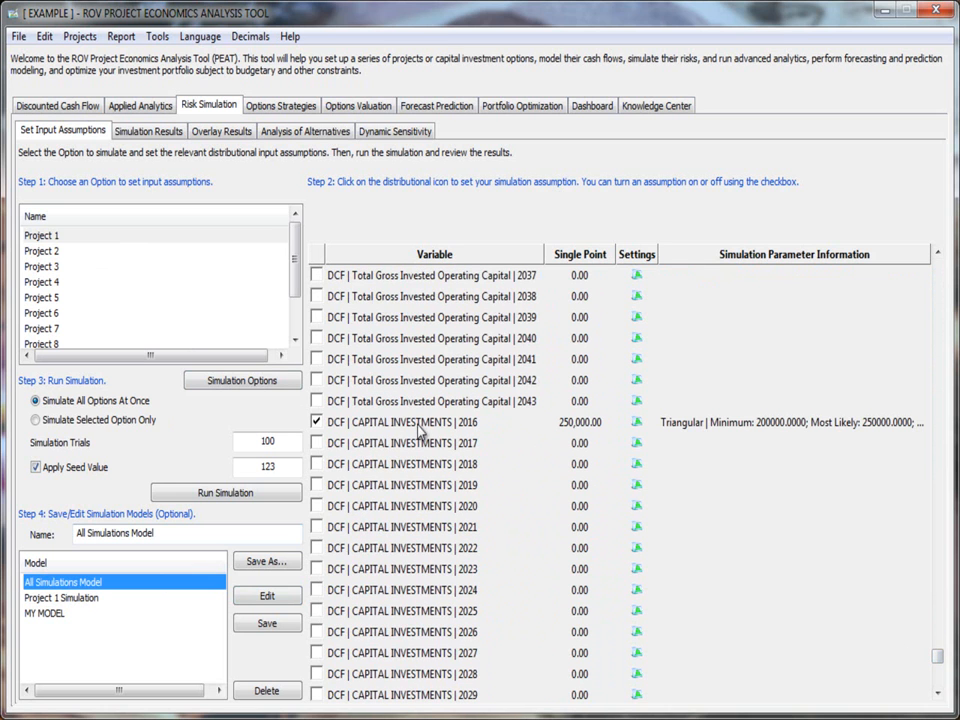
{"action": "left_click", "coordinate": [47, 252]}
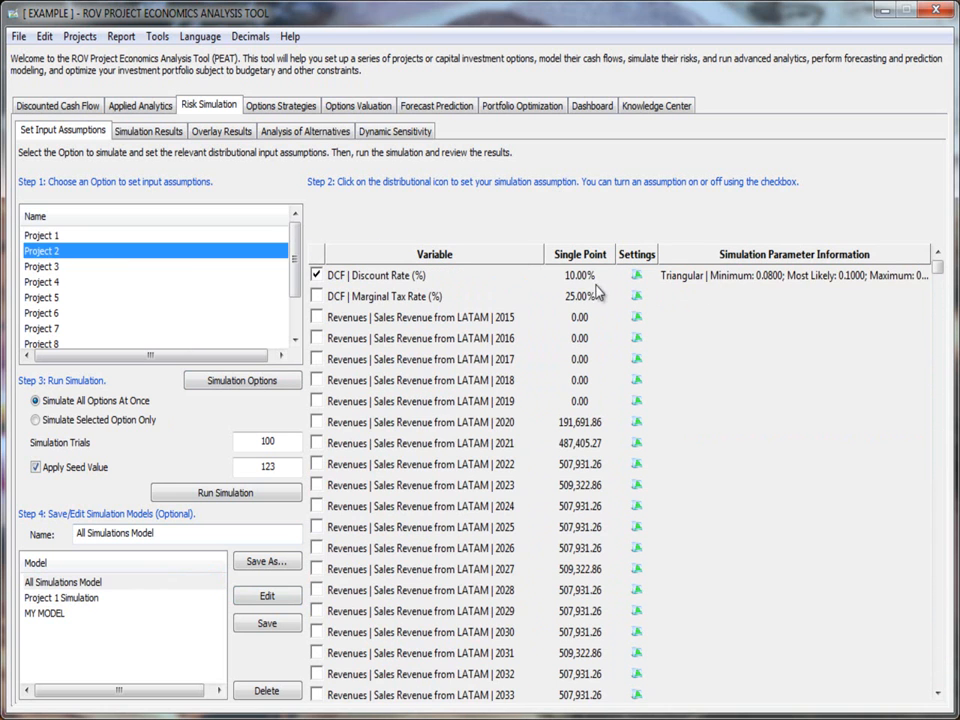
{"action": "left_click", "coordinate": [52, 267]}
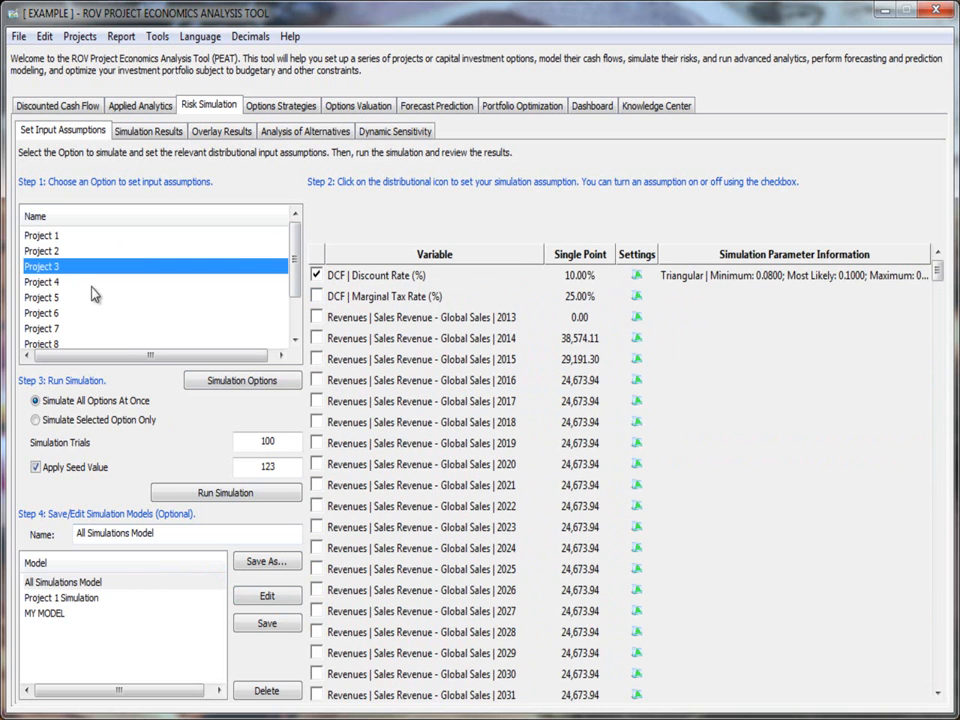
{"action": "left_click", "coordinate": [62, 283]}
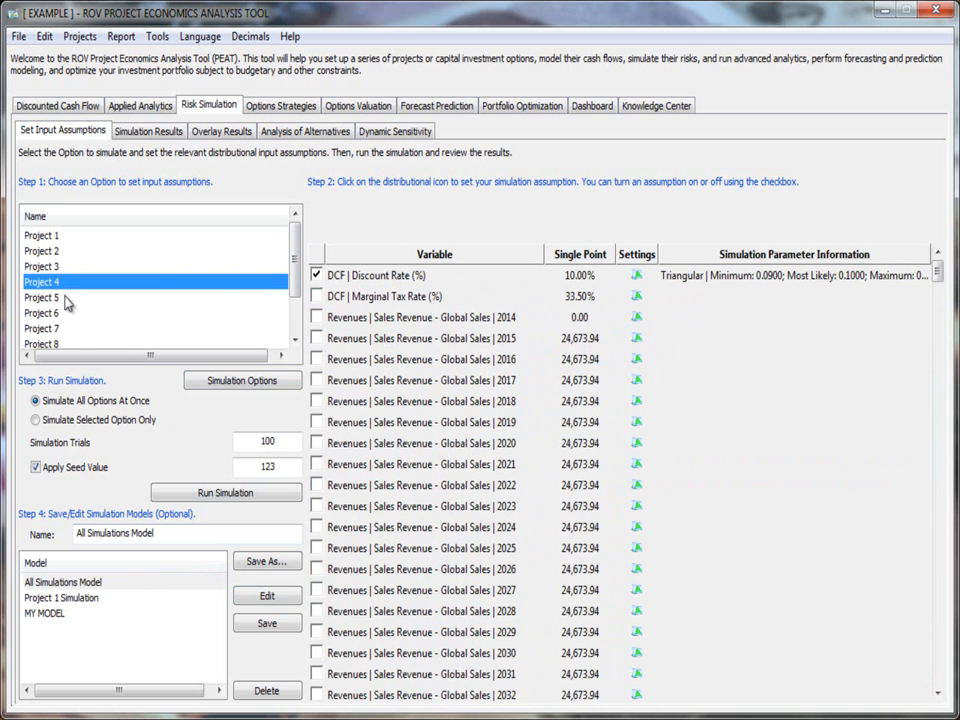
Review the discounted cash flow models of Projects 1 through 4 and return to the risk simulation's input assumptions for Project 1
{"action": "left_click", "coordinate": [100, 237]}
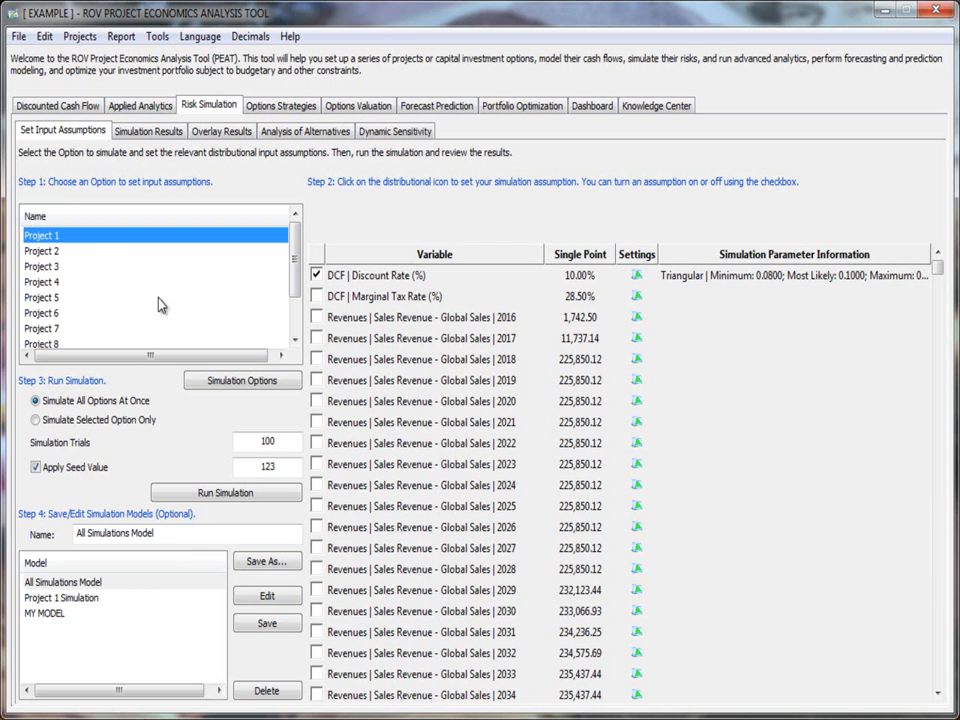
{"action": "left_click", "coordinate": [60, 105]}
{"action": "left_click", "coordinate": [101, 131]}
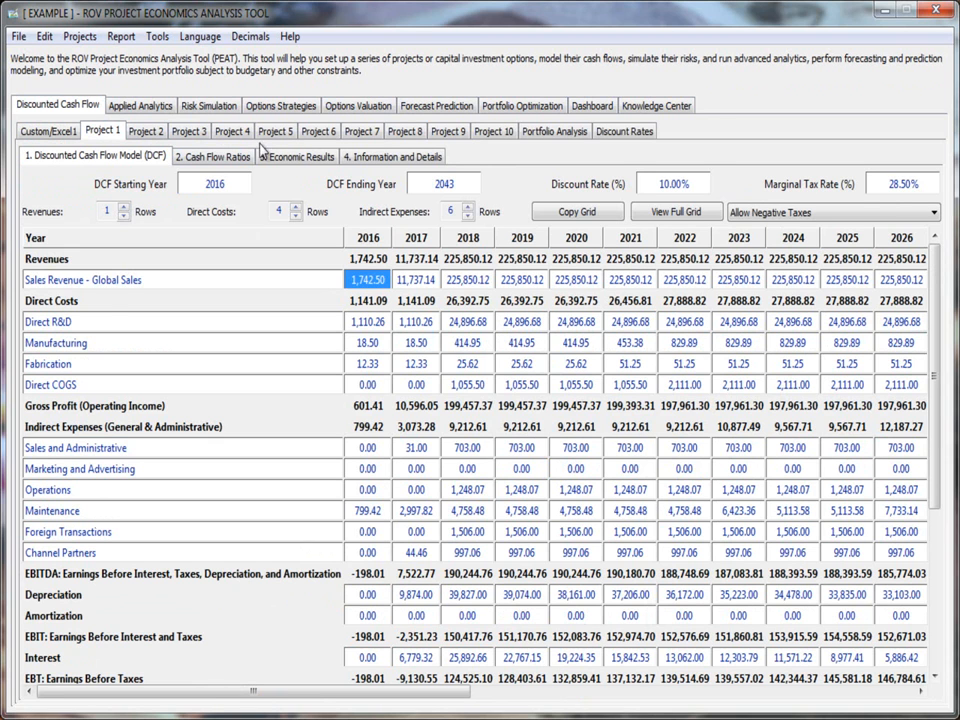
{"action": "left_click", "coordinate": [147, 132]}
{"action": "left_click", "coordinate": [207, 133]}
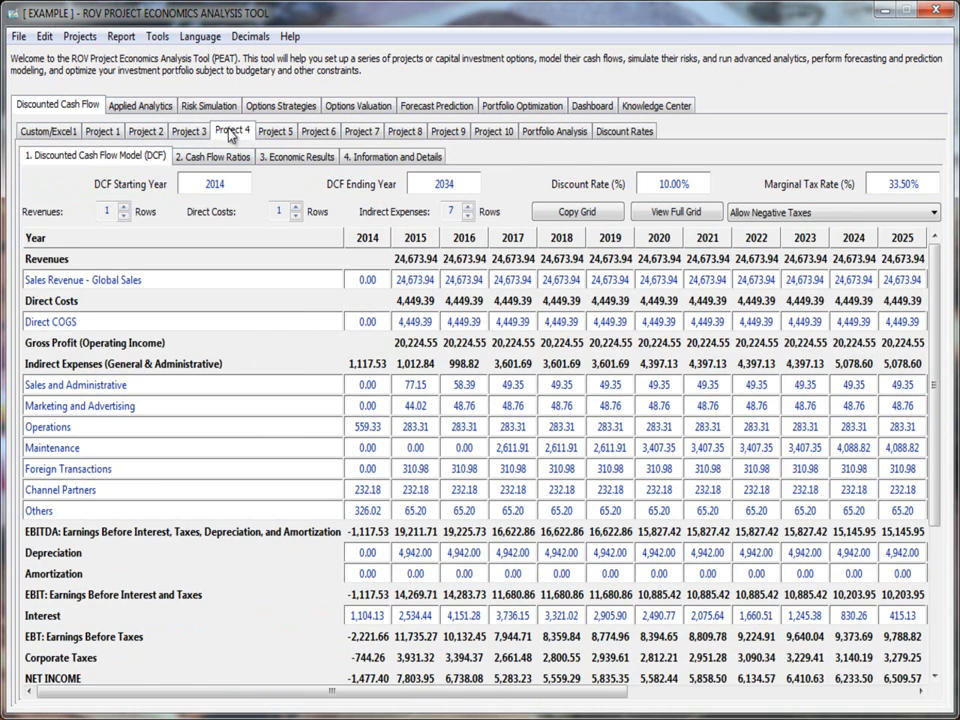
{"action": "left_click", "coordinate": [224, 110]}
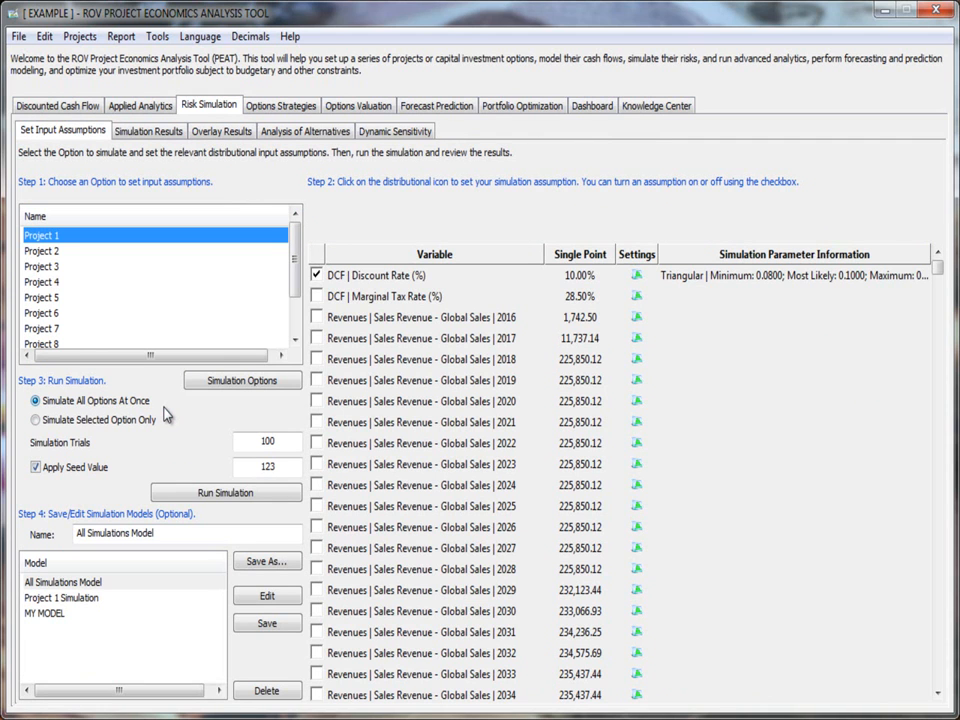
Switch the simulation scope to the selected option only and back to all options at once, and resave the All Simulations Model
{"action": "left_click", "coordinate": [122, 428]}
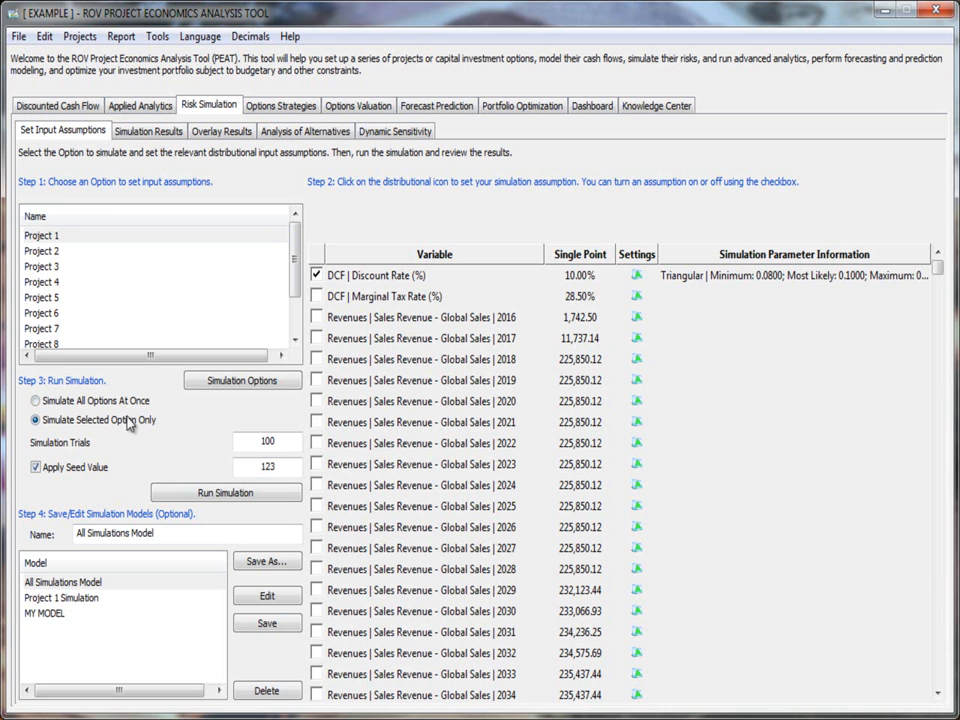
{"action": "left_click", "coordinate": [128, 401]}
{"action": "left_click", "coordinate": [120, 584]}
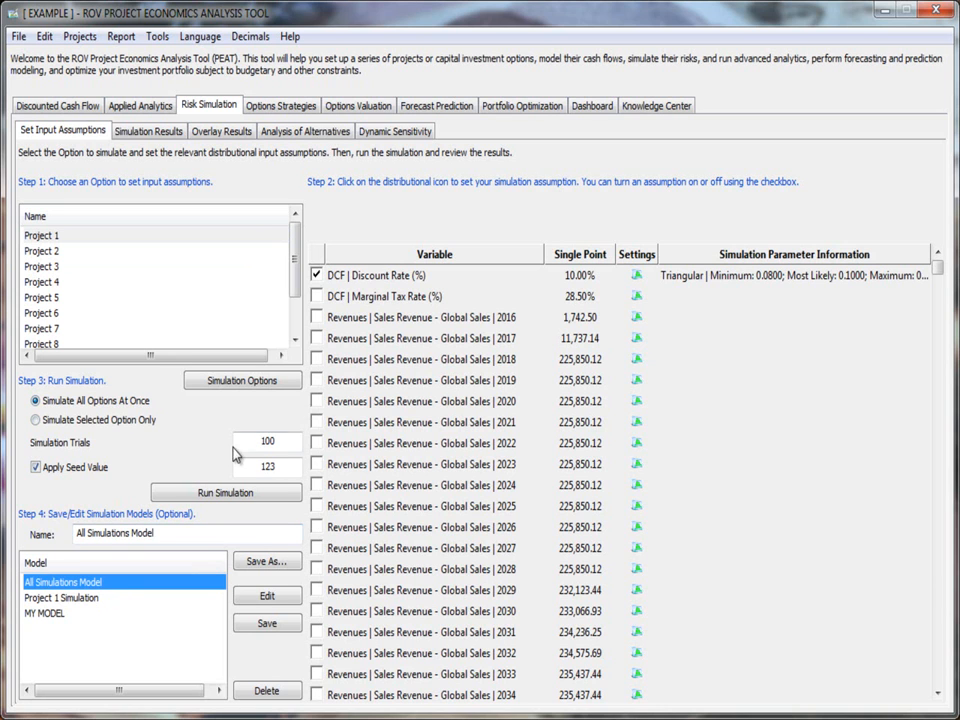
{"action": "left_click", "coordinate": [285, 442]}
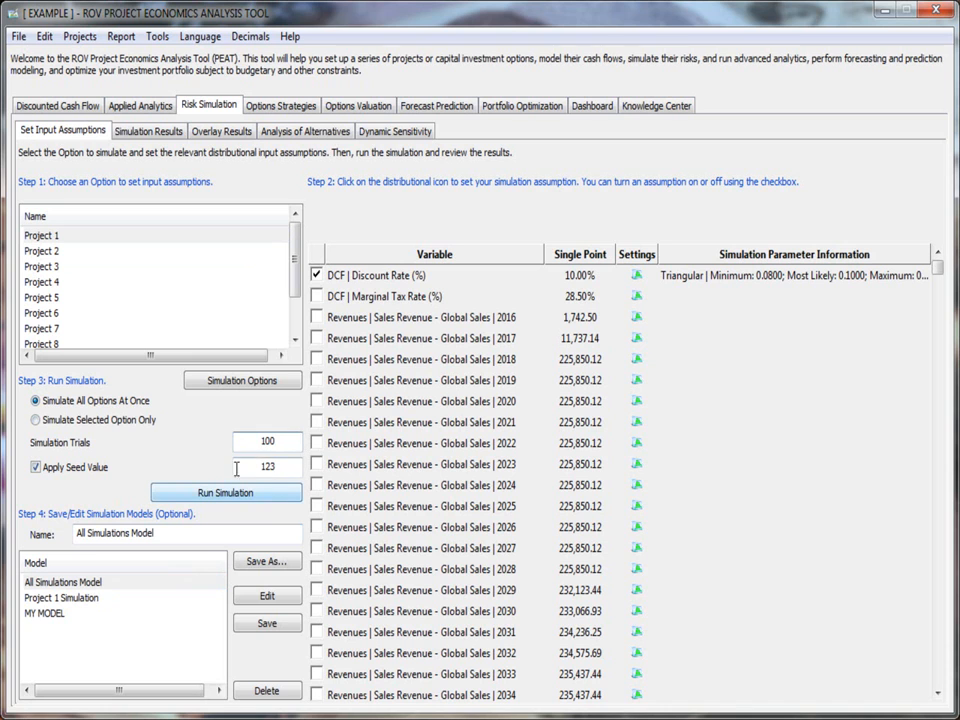
{"action": "left_click", "coordinate": [267, 623]}
Load the saved All Simulations Model and run its simulation for all options
{"action": "left_click", "coordinate": [88, 580]}
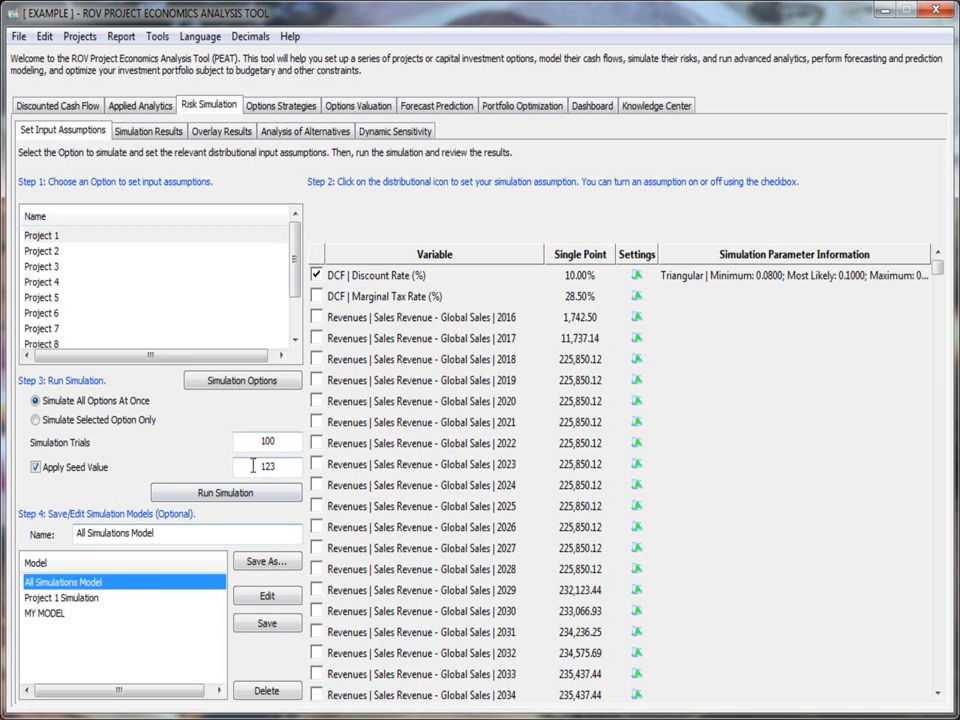
{"action": "left_click", "coordinate": [250, 597]}
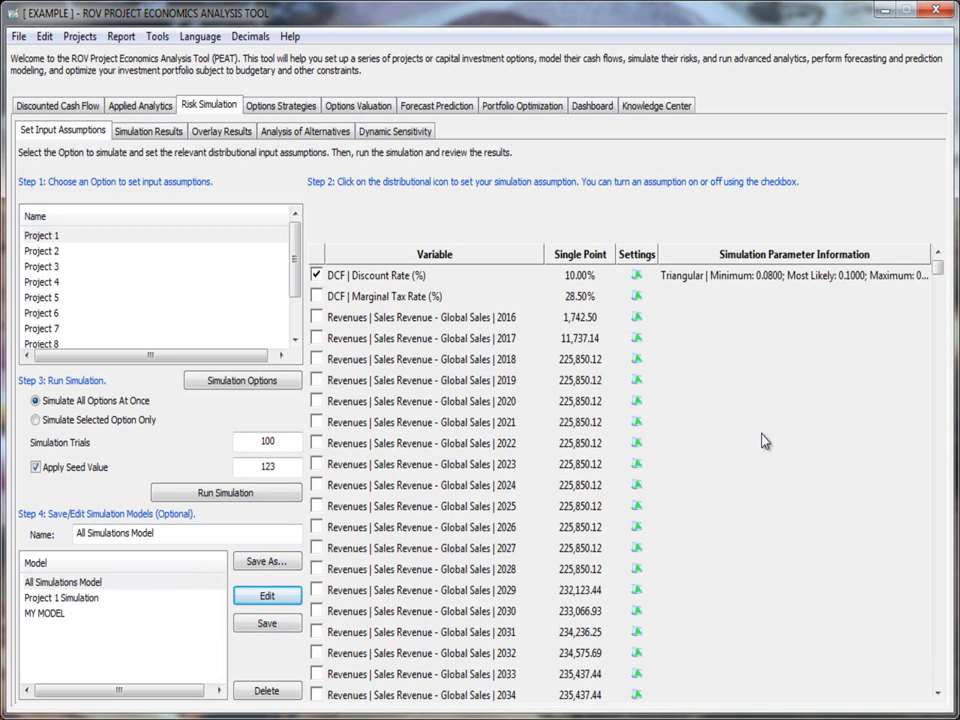
{"action": "left_click", "coordinate": [240, 494]}
{"action": "left_click", "coordinate": [70, 586]}
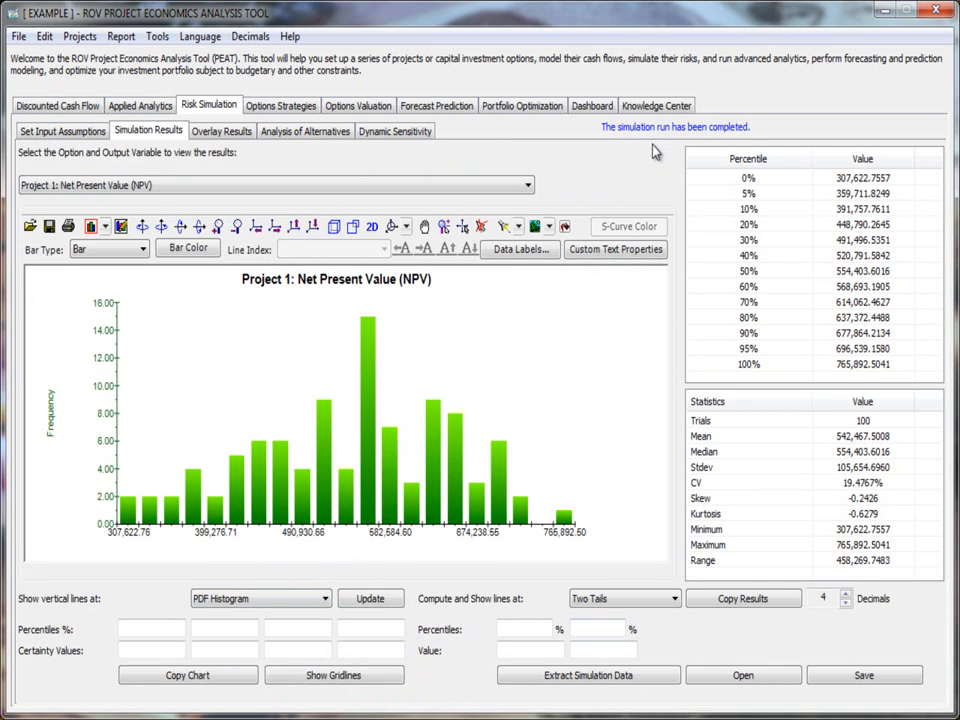
Review the triangular distribution settings of Project 1's discount rate, and save the project file
{"action": "left_click", "coordinate": [98, 140]}
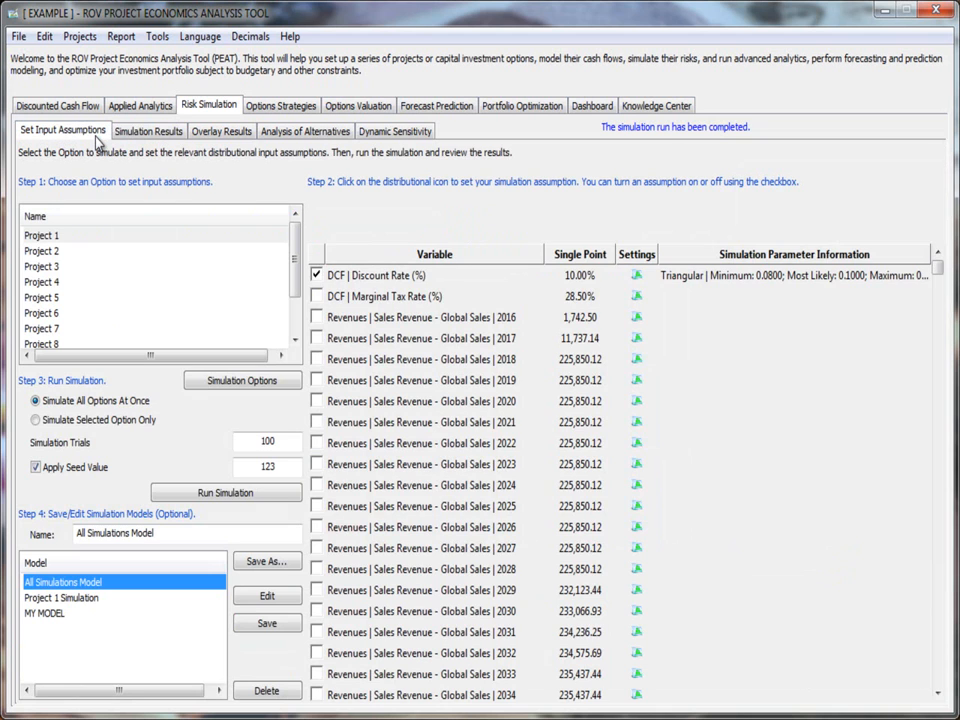
{"action": "left_click", "coordinate": [637, 277]}
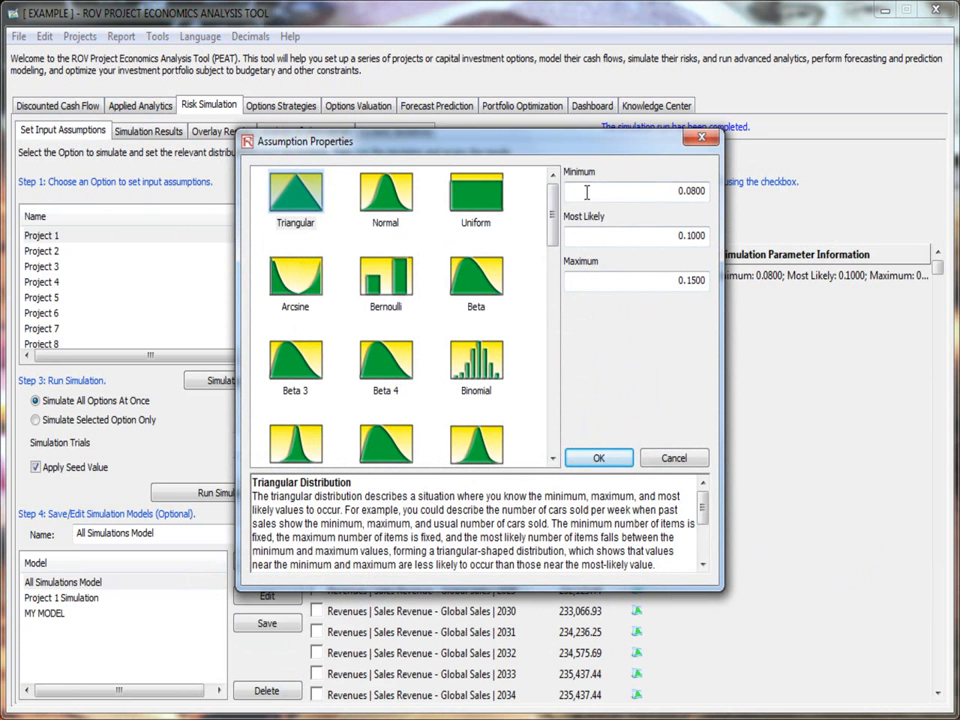
{"action": "left_click", "coordinate": [701, 137]}
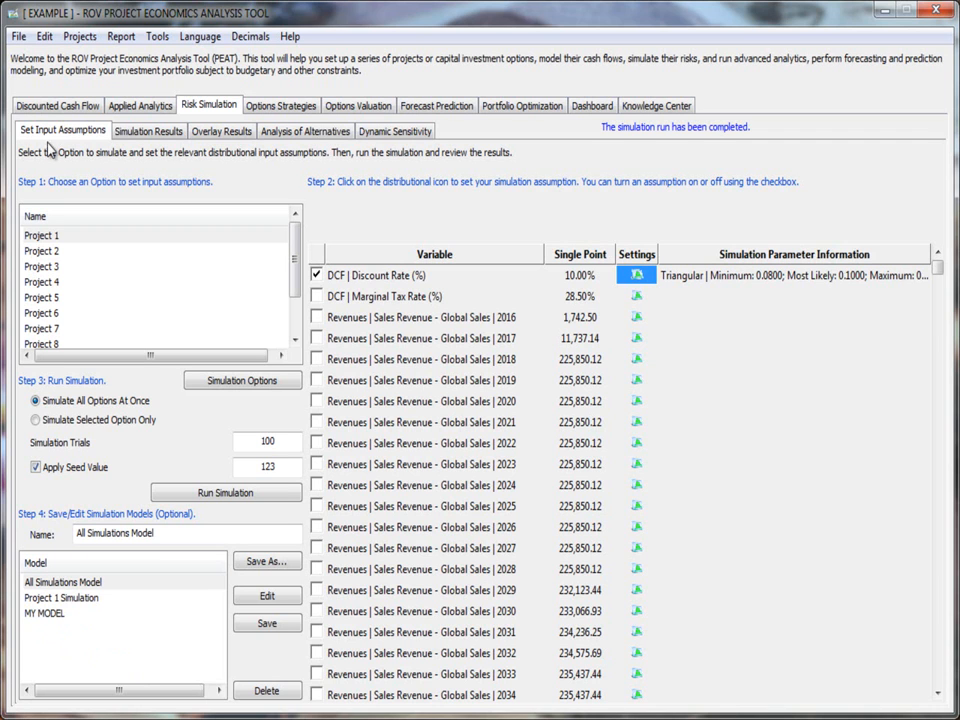
{"action": "left_click", "coordinate": [18, 36]}
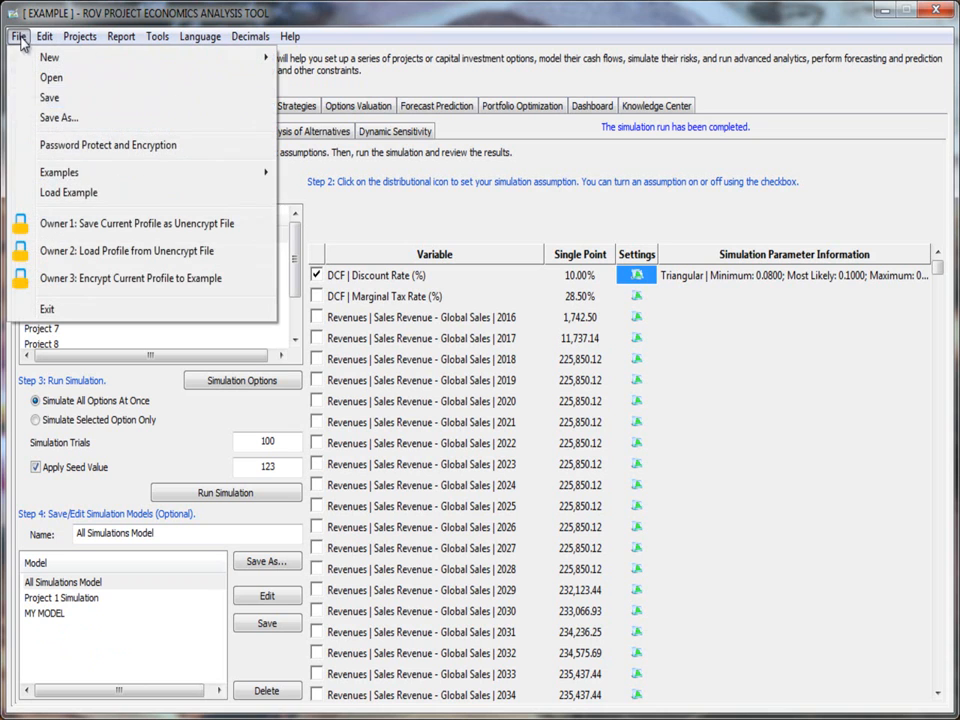
{"action": "left_click", "coordinate": [85, 104]}
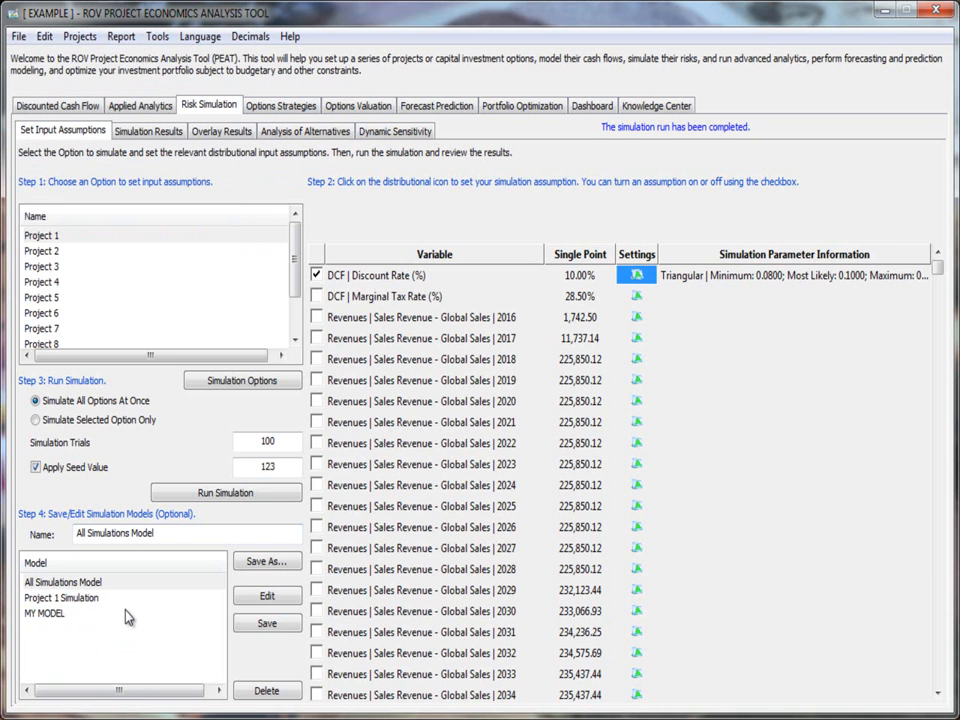
Open the simulation results and browse the output variables available for Projects 1 through 10
{"action": "left_click", "coordinate": [168, 132]}
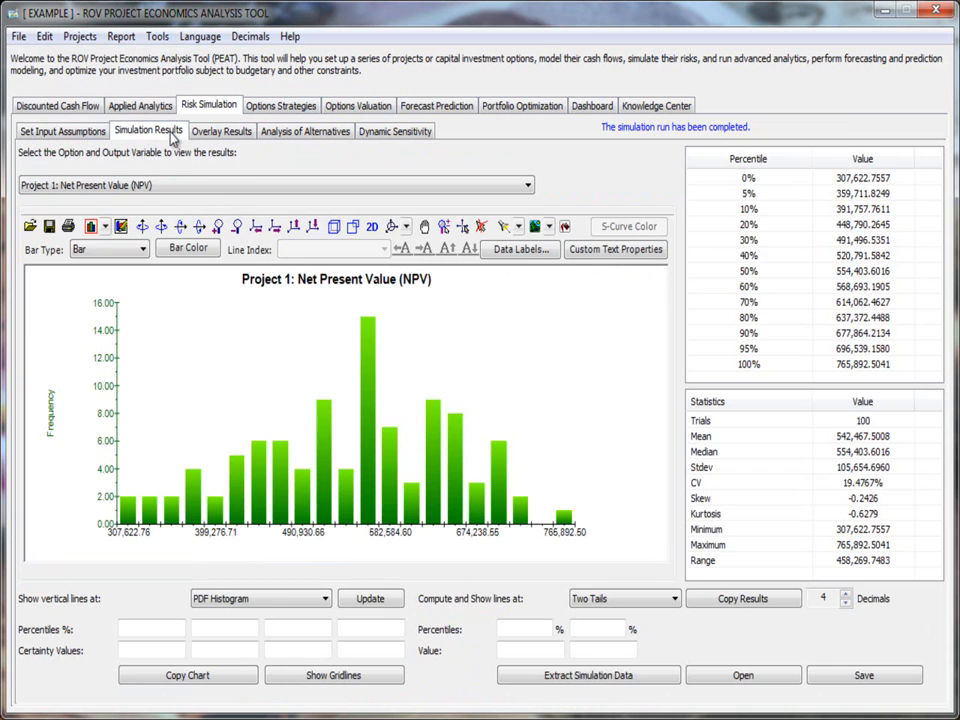
{"action": "left_click", "coordinate": [190, 185]}
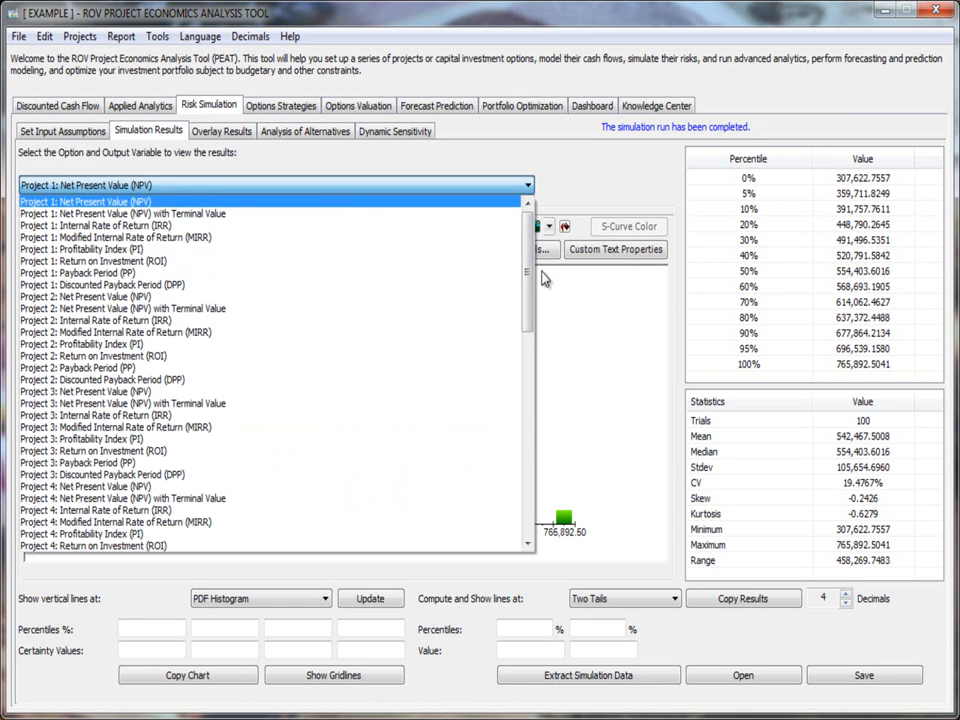
{"action": "scroll", "coordinate": [515, 395], "scroll_direction": "down", "scroll_amount": 10}
{"action": "scroll", "coordinate": [515, 395], "scroll_direction": "down", "scroll_amount": 7}
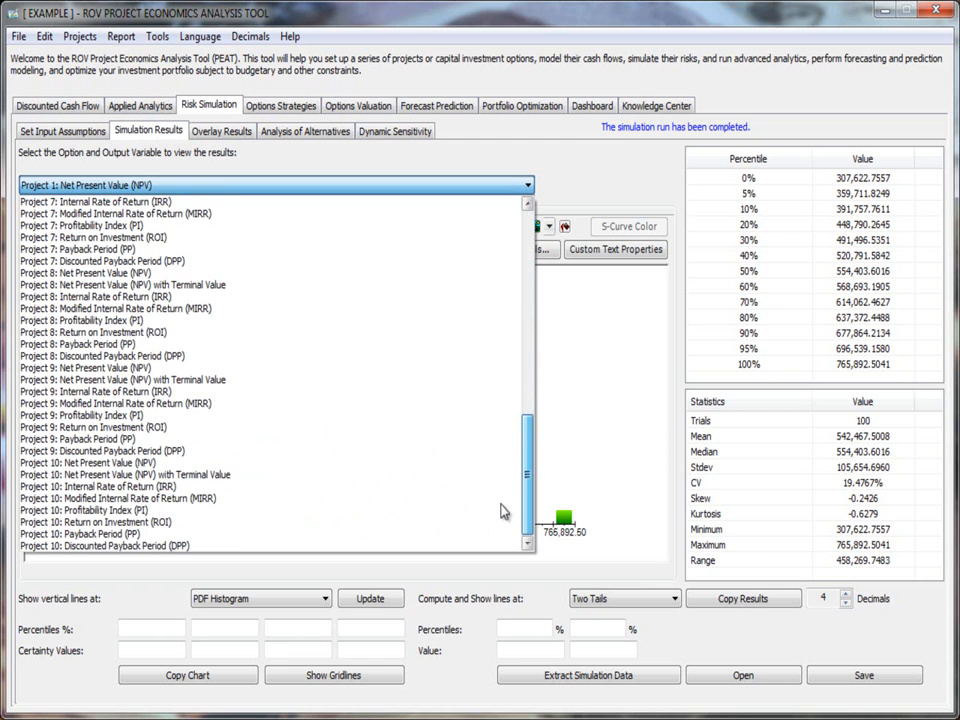
{"action": "scroll", "coordinate": [504, 508], "scroll_direction": "up", "scroll_amount": 16}
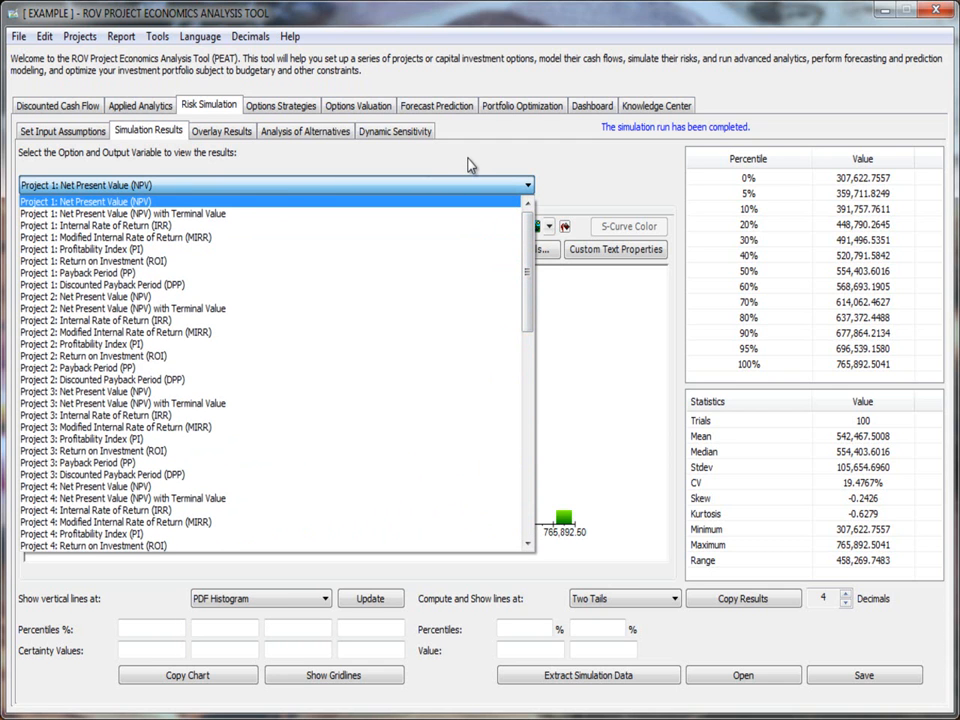
View Project 1's results for NPV with Terminal Value, IRR and MIRR, and return to its Net Present Value (NPV)
{"action": "left_click", "coordinate": [192, 211]}
{"action": "left_click", "coordinate": [200, 186]}
{"action": "left_click", "coordinate": [200, 214]}
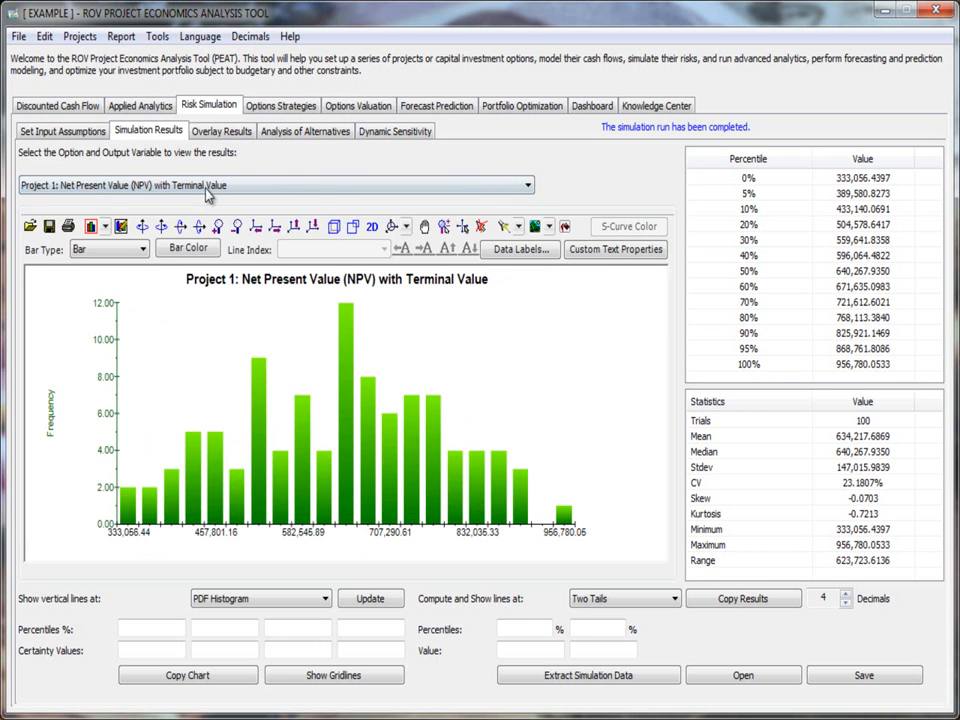
{"action": "left_click", "coordinate": [206, 189]}
{"action": "left_click", "coordinate": [206, 226]}
{"action": "left_click", "coordinate": [220, 187]}
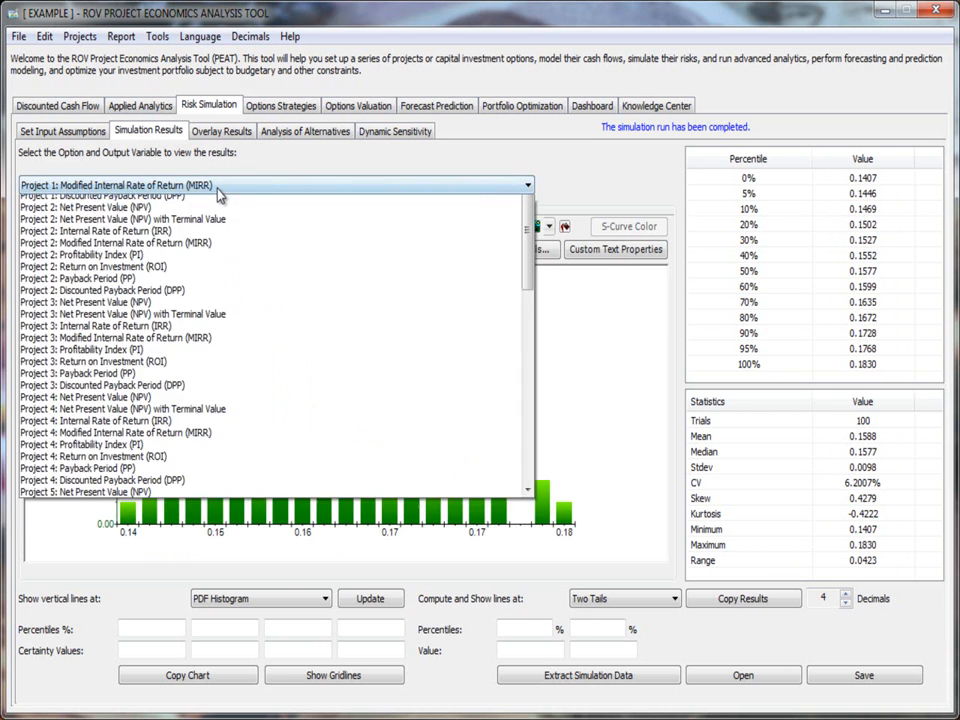
{"action": "scroll", "coordinate": [510, 212], "scroll_direction": "up", "scroll_amount": 1}
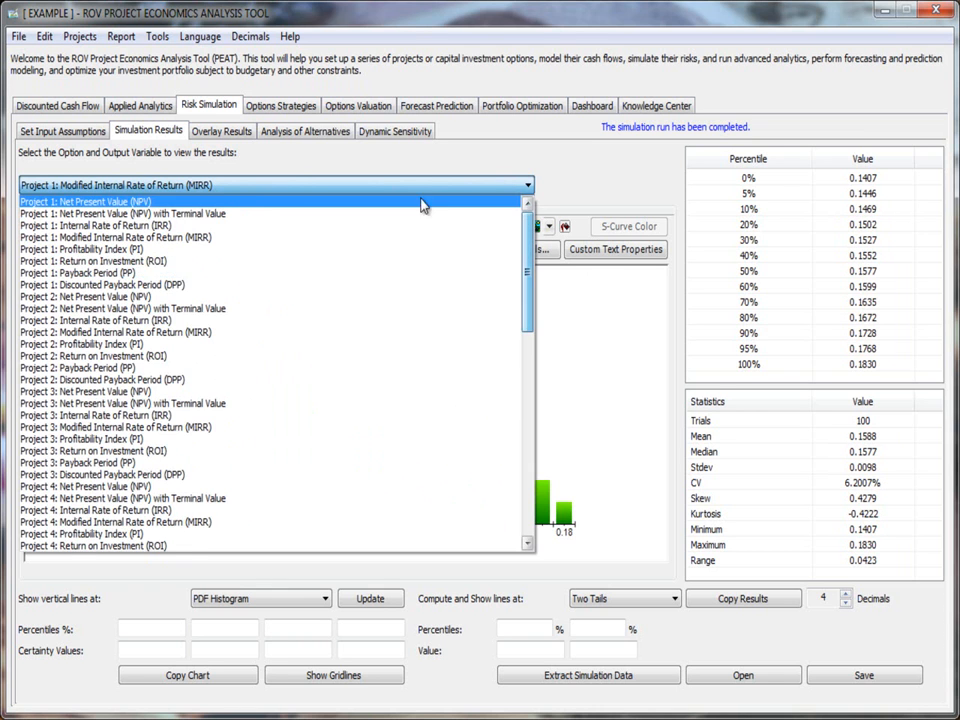
{"action": "left_click", "coordinate": [236, 202]}
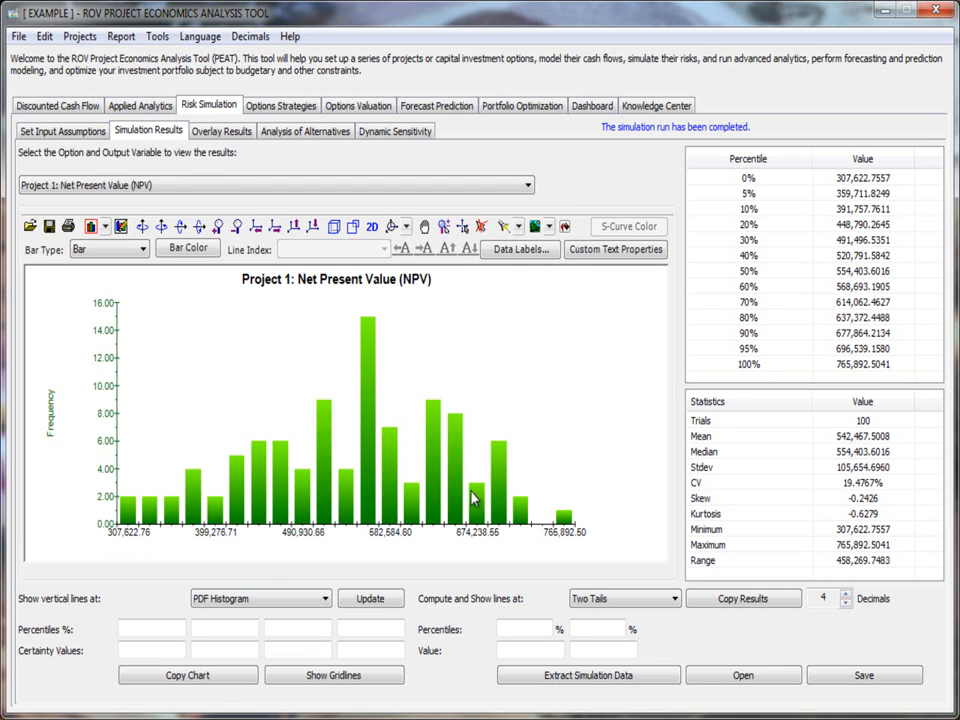
Copy Project 1's NPV chart, paste it into the Excel worksheet at cell F7, and return to PEAT
{"action": "left_click", "coordinate": [222, 676]}
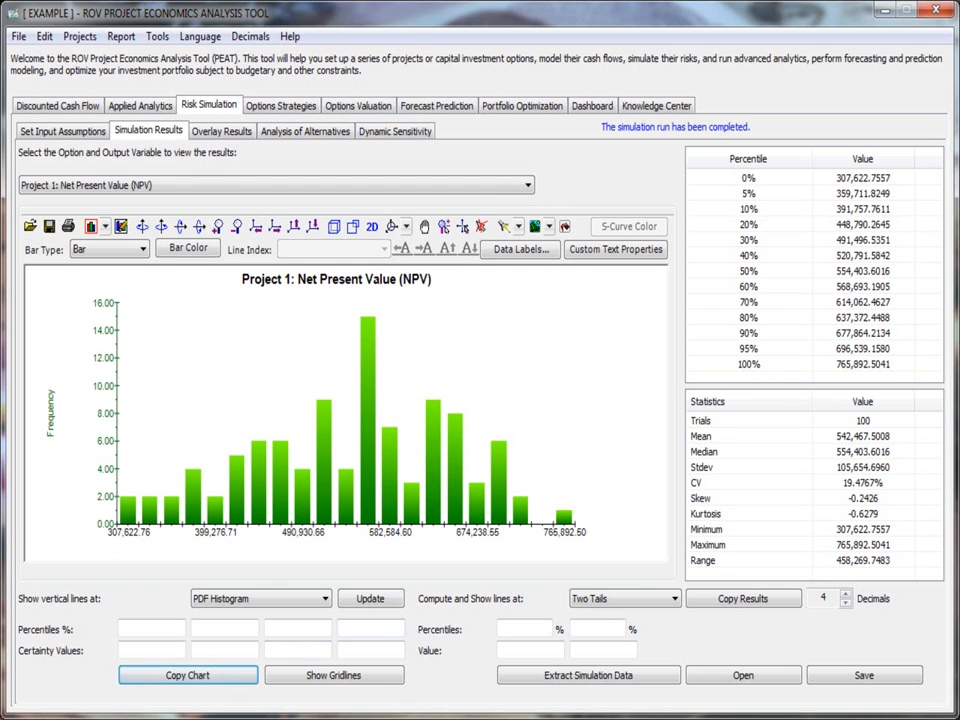
{"action": "key", "text": "alt+Tab"}
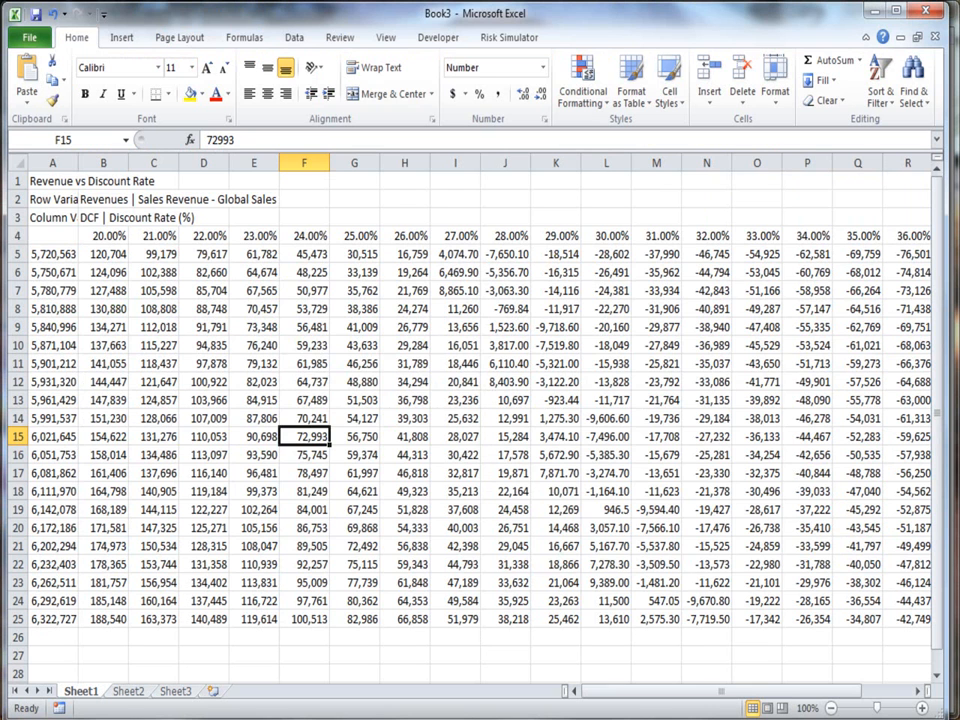
{"action": "left_click", "coordinate": [299, 284]}
{"action": "key", "text": "ctrl+v"}
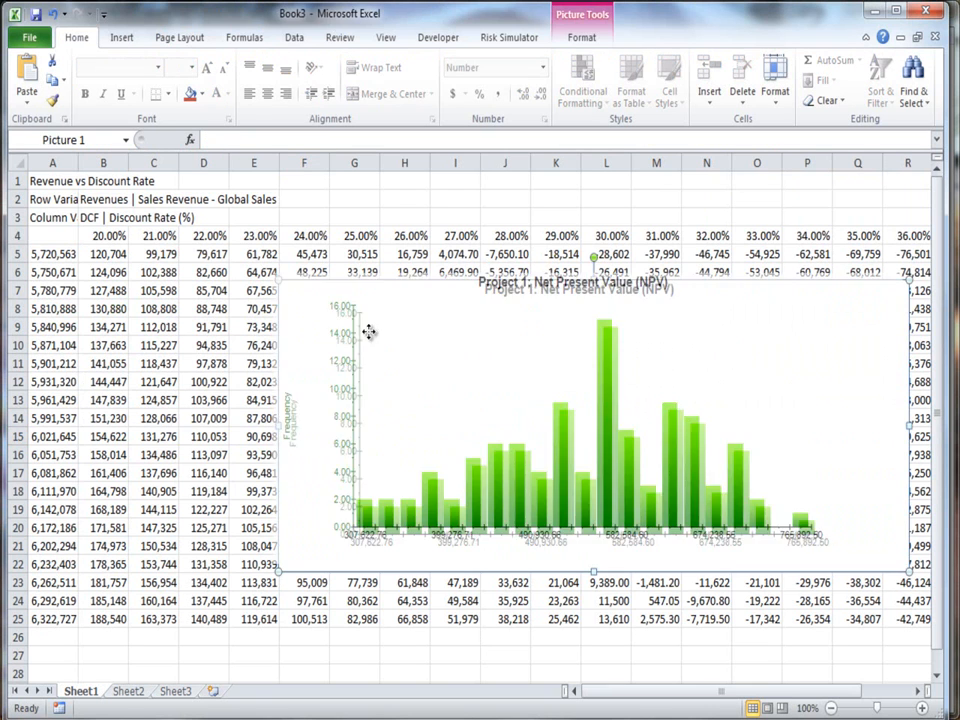
{"action": "key", "text": "Escape"}
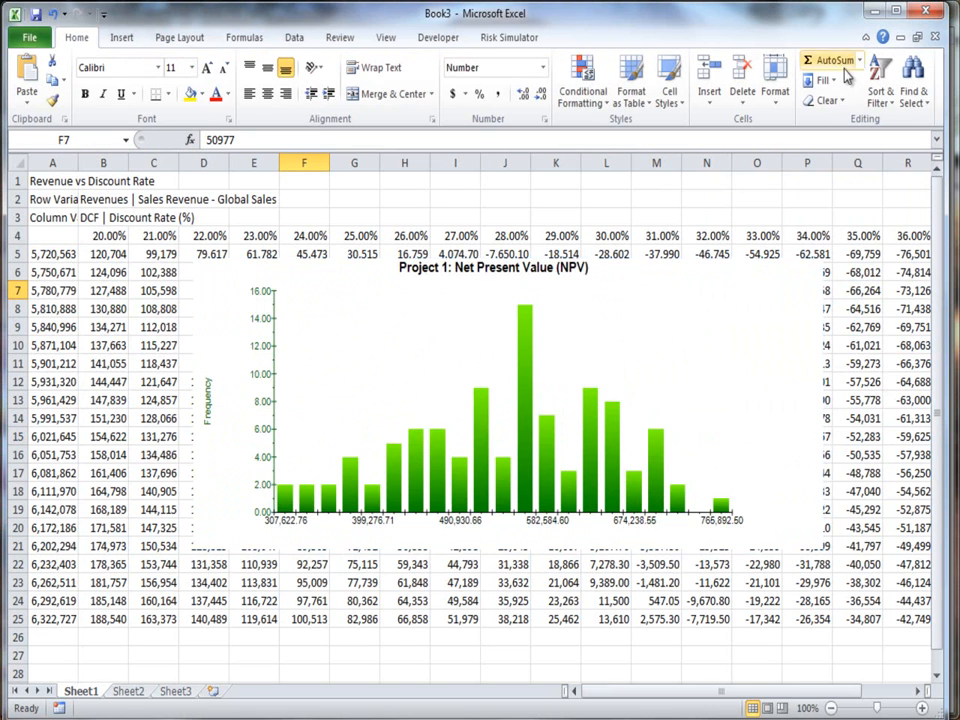
{"action": "left_click", "coordinate": [879, 12]}
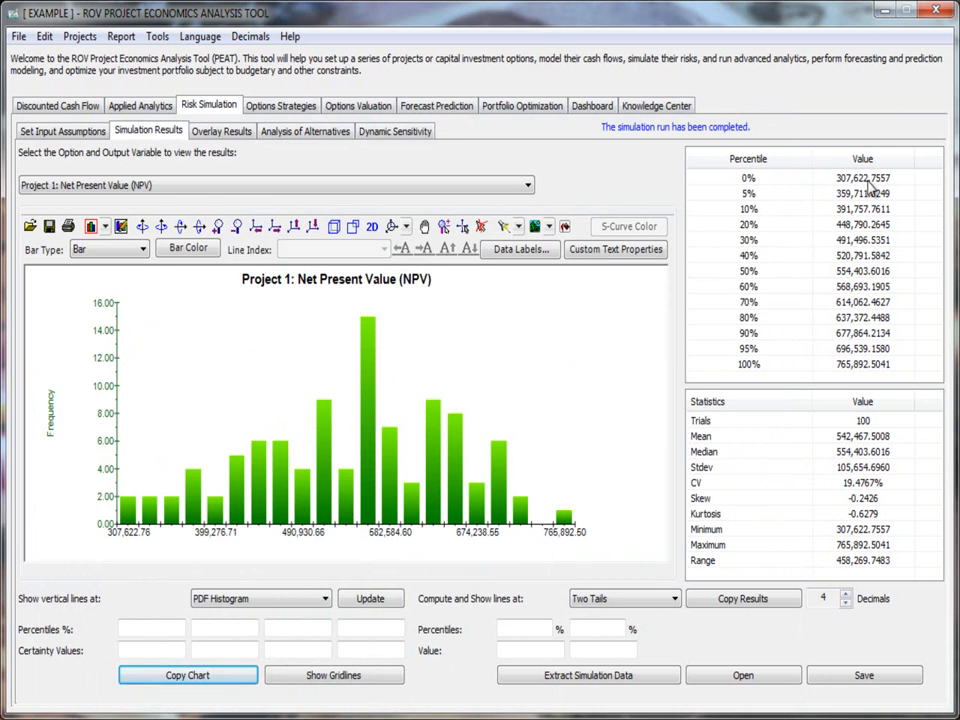
Examine Project 1's minimum, maximum and range statistics alongside the 100% percentile of its net present value
{"action": "left_click", "coordinate": [869, 531]}
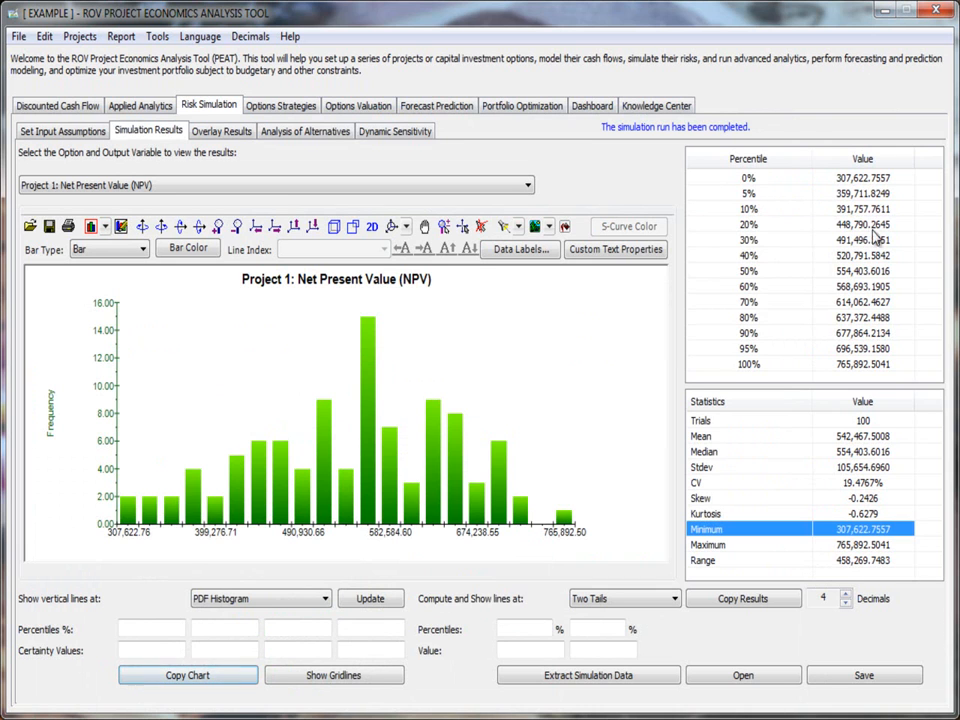
{"action": "left_click", "coordinate": [763, 368]}
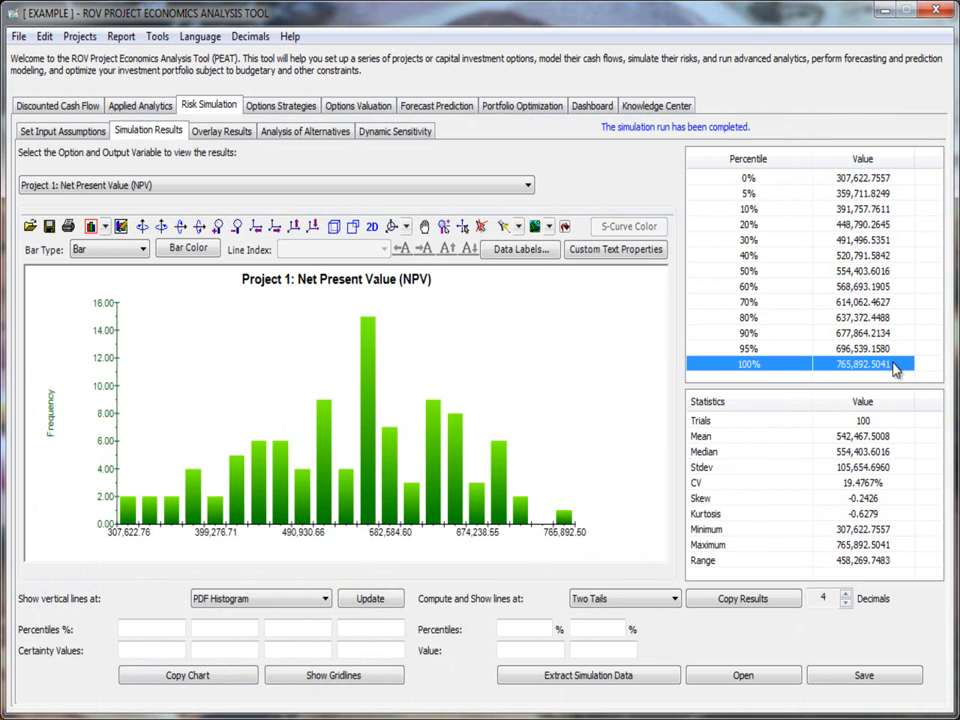
{"action": "left_click", "coordinate": [858, 545]}
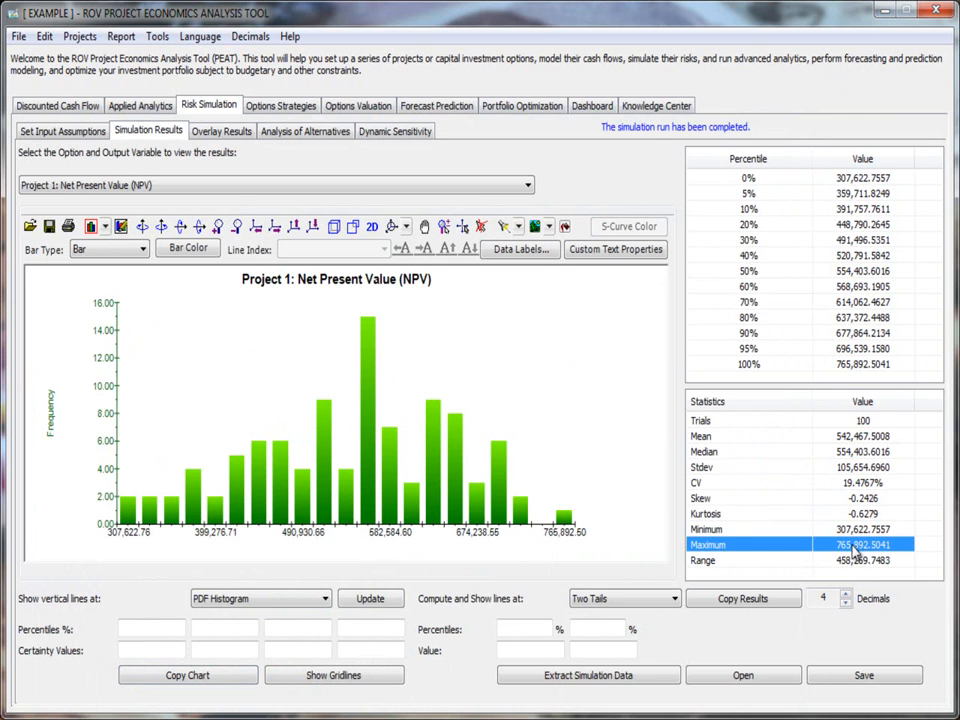
{"action": "left_click", "coordinate": [777, 562]}
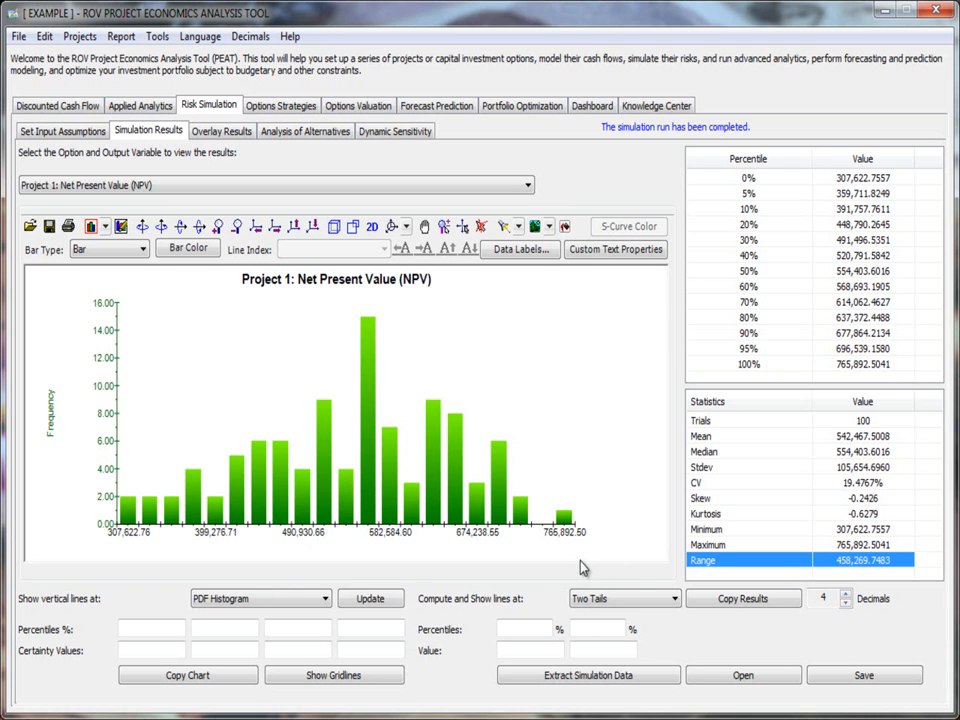
Examine the number of trials, compare the mean with the median, and check the skew of Project 1's net present value
{"action": "left_click", "coordinate": [797, 422]}
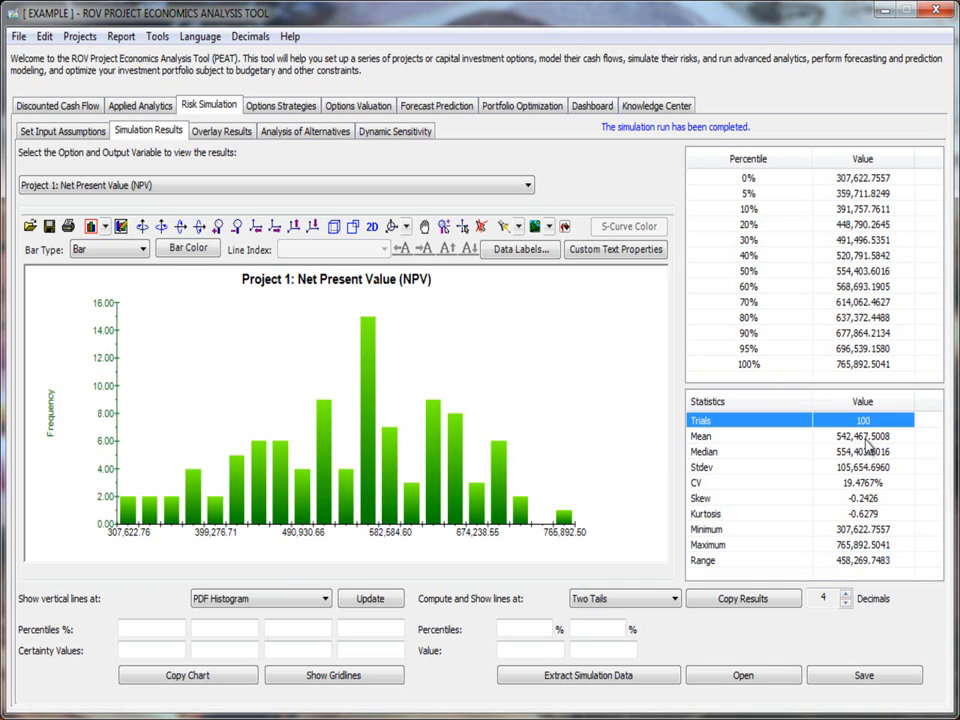
{"action": "left_click", "coordinate": [796, 451]}
{"action": "left_click", "coordinate": [814, 437]}
{"action": "left_click", "coordinate": [814, 451]}
{"action": "left_click", "coordinate": [817, 437]}
{"action": "left_click", "coordinate": [812, 451]}
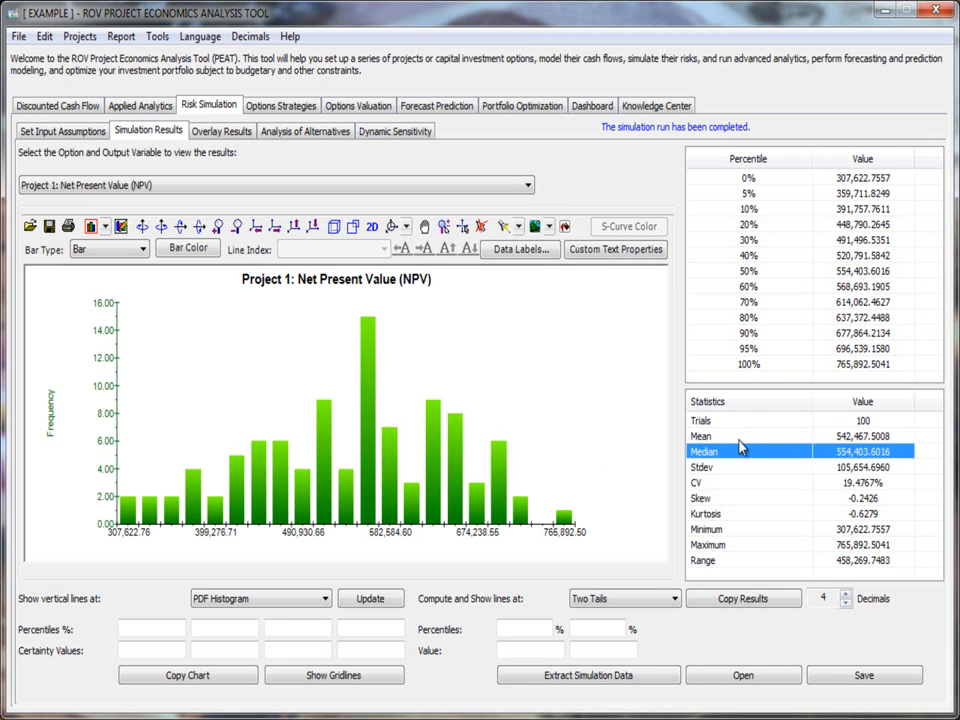
{"action": "left_click", "coordinate": [762, 497]}
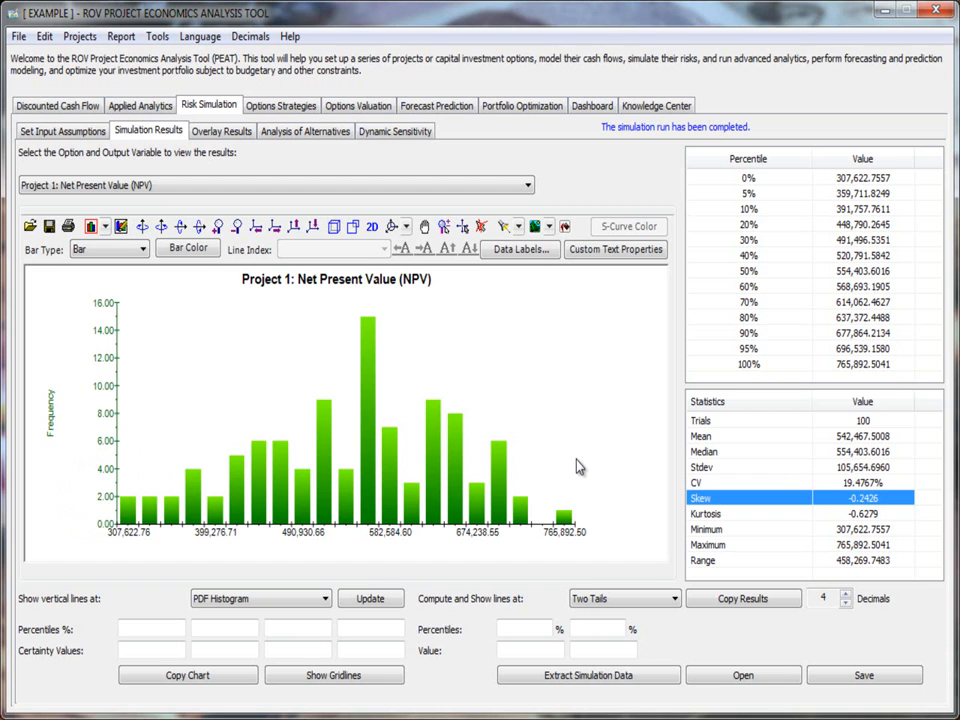
Check the coefficient of variation and compute the two-tail values of Project 1's NPV at the 5% and 95% percentiles
{"action": "left_click", "coordinate": [776, 483]}
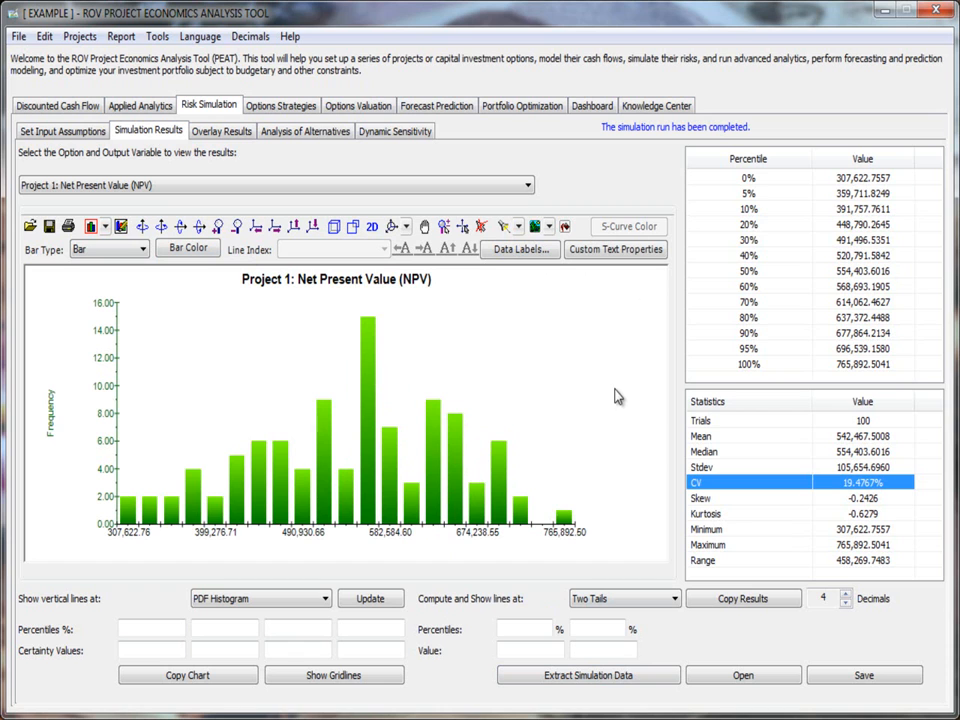
{"action": "left_click", "coordinate": [531, 629]}
{"action": "type", "text": "5"}
{"action": "key", "text": "Tab"}
{"action": "type", "text": "95"}
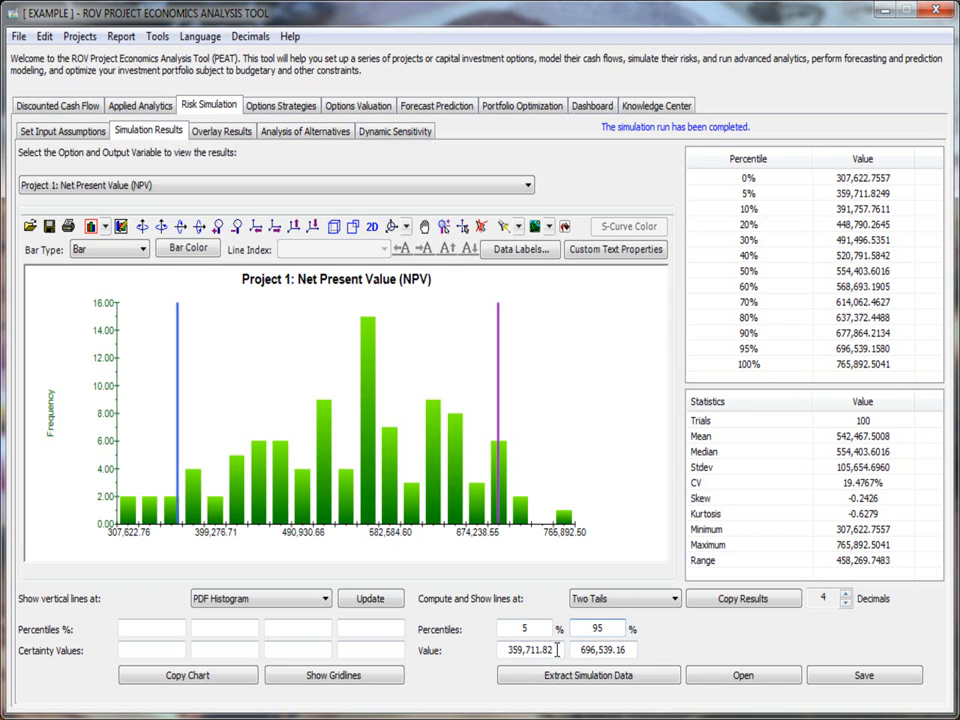
Compute the lower-tail percentile for a net present value of 400,000
{"action": "key", "text": "Tab"}
{"action": "type", "text": "4"}
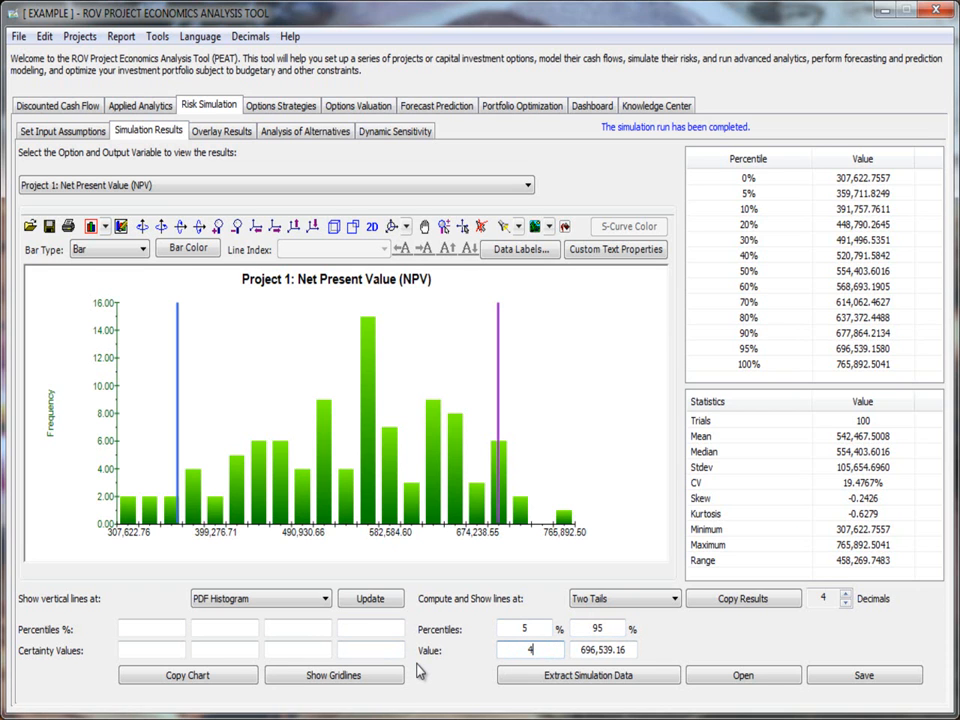
{"action": "type", "text": "00000"}
{"action": "left_click", "coordinate": [608, 651]}
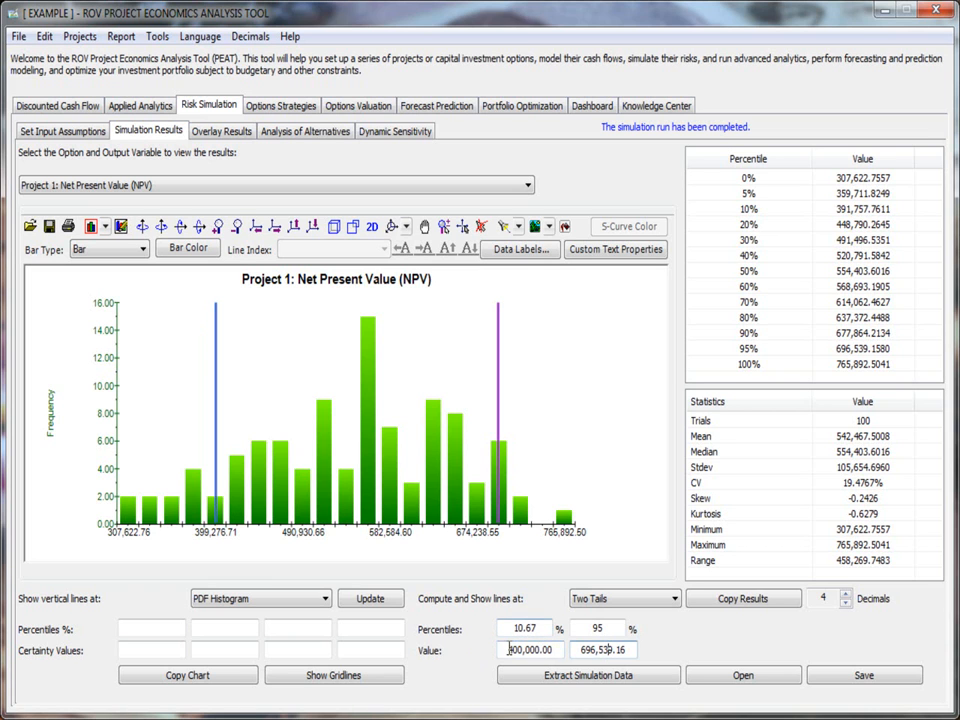
Switch the tail calculation to Left Tail < and compute the value at the 1% percentile
{"action": "left_click", "coordinate": [612, 599]}
{"action": "left_click", "coordinate": [609, 630]}
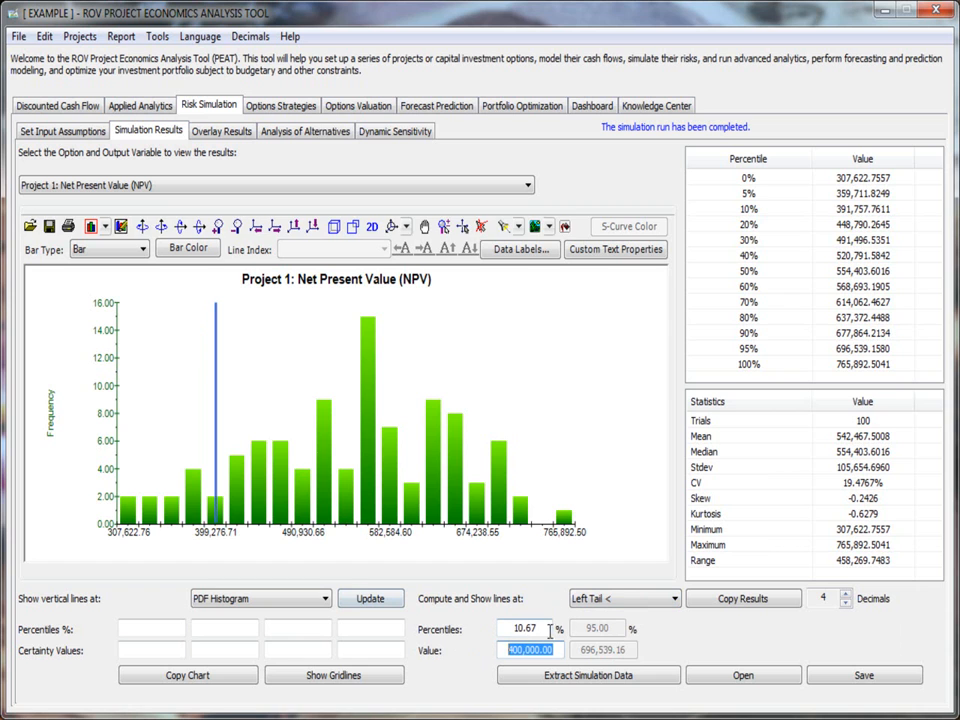
{"action": "key", "text": "shift+Tab"}
{"action": "type", "text": "1"}
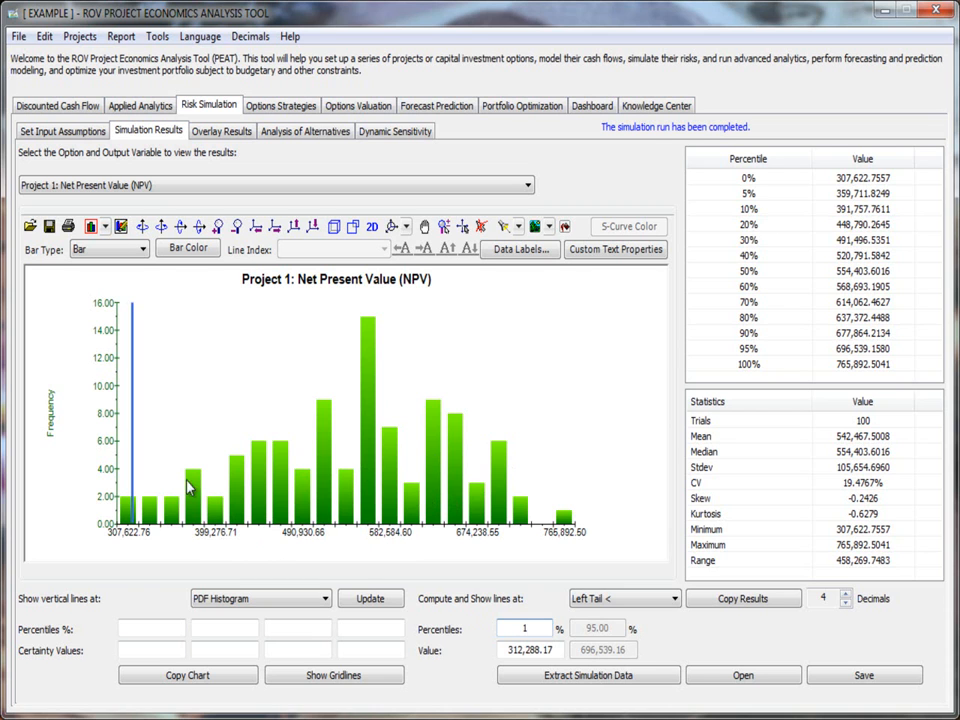
{"action": "key", "text": "Tab"}
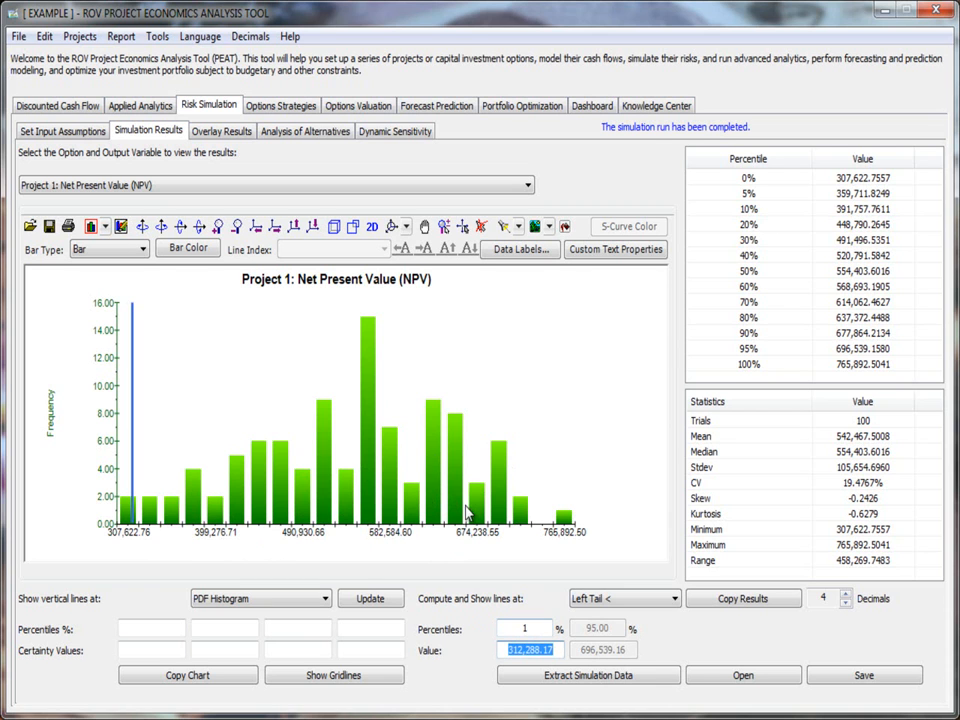
Compute the left-tail percentile for a net present value of 450,000
{"action": "left_click", "coordinate": [527, 649]}
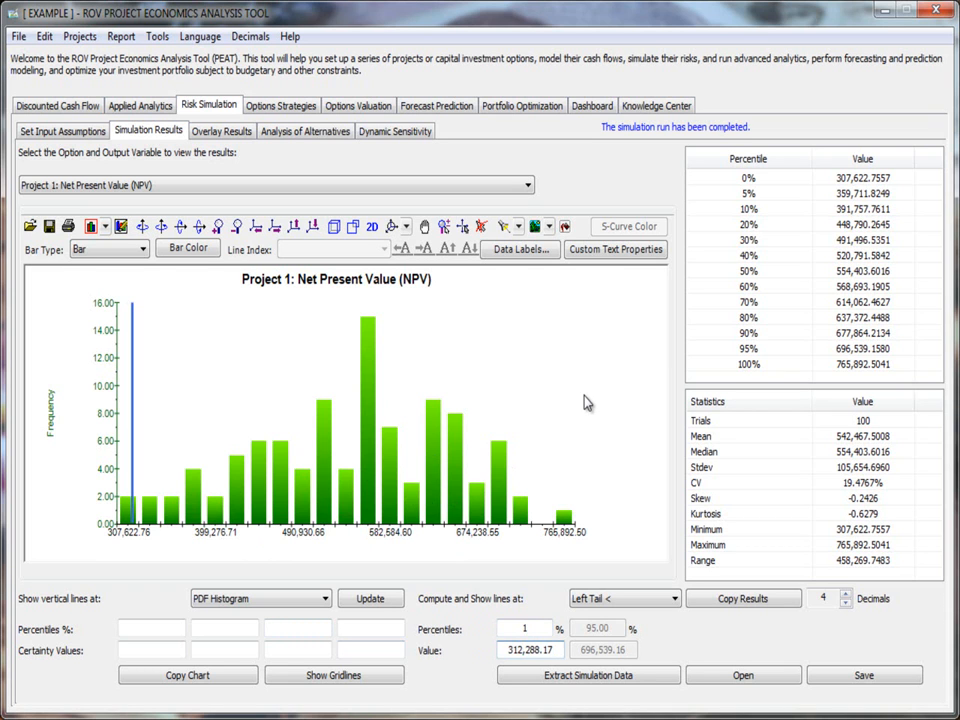
{"action": "left_click_drag", "start_coordinate": [561, 650], "coordinate": [506, 650]}
{"action": "type", "text": "450,000"}
{"action": "key", "text": "Tab"}
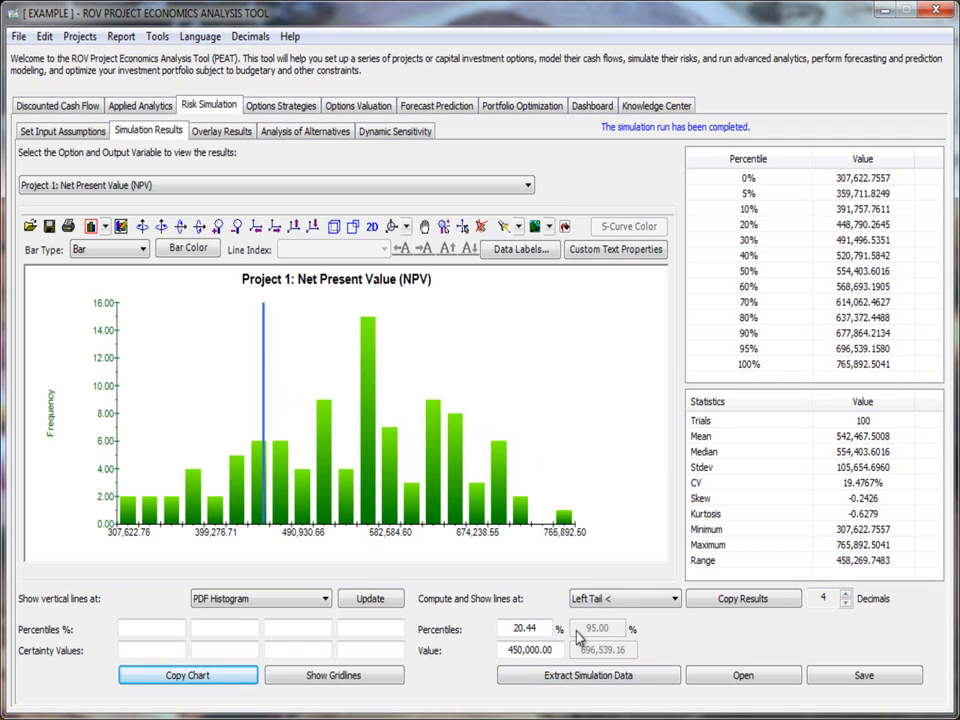
Add vertical lines to the PDF histogram at the certainty value 500,000 and the 90% percentile
{"action": "left_click", "coordinate": [141, 647]}
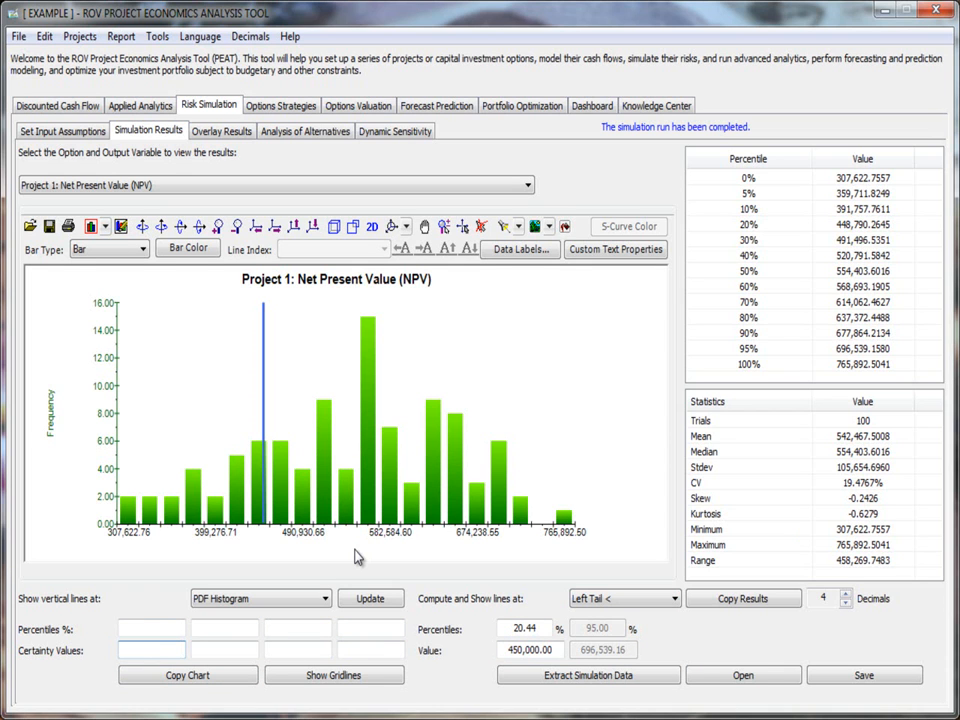
{"action": "type", "text": "500000"}
{"action": "left_click", "coordinate": [370, 603]}
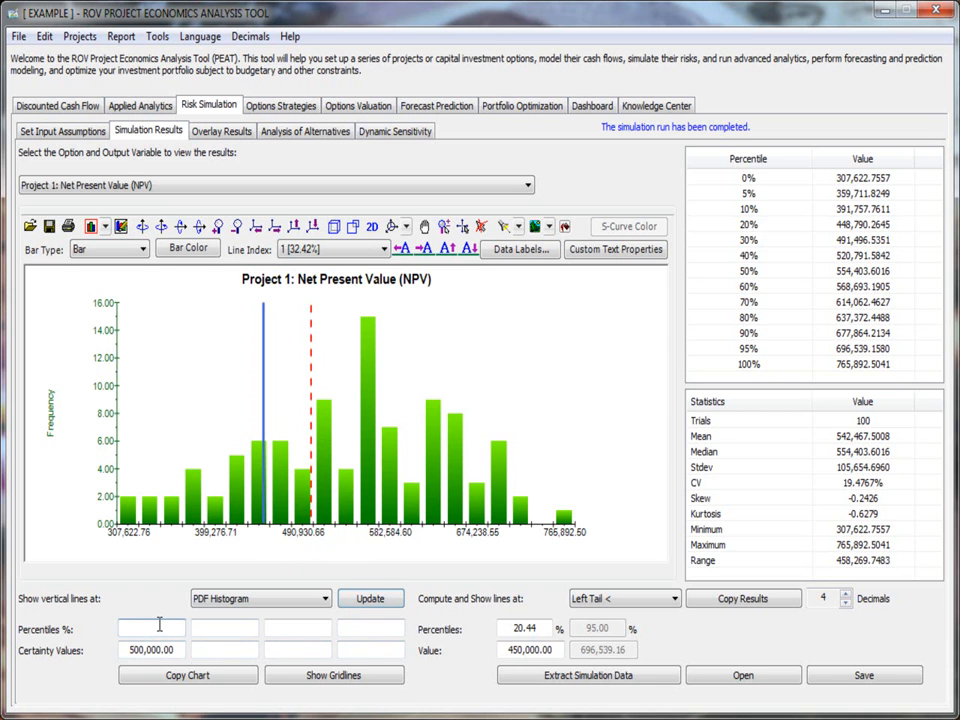
{"action": "left_click", "coordinate": [358, 603]}
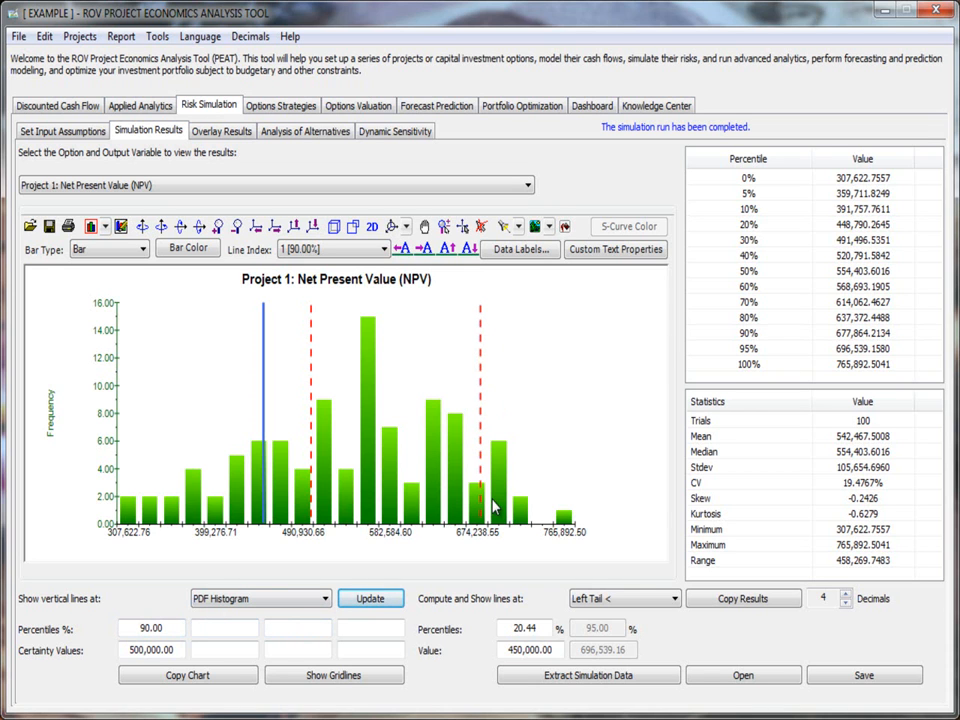
Toggle the gridlines on and off, and preview the NPV chart as CDF S-Curve, CDF Area and PDF Area
{"action": "left_click", "coordinate": [364, 677]}
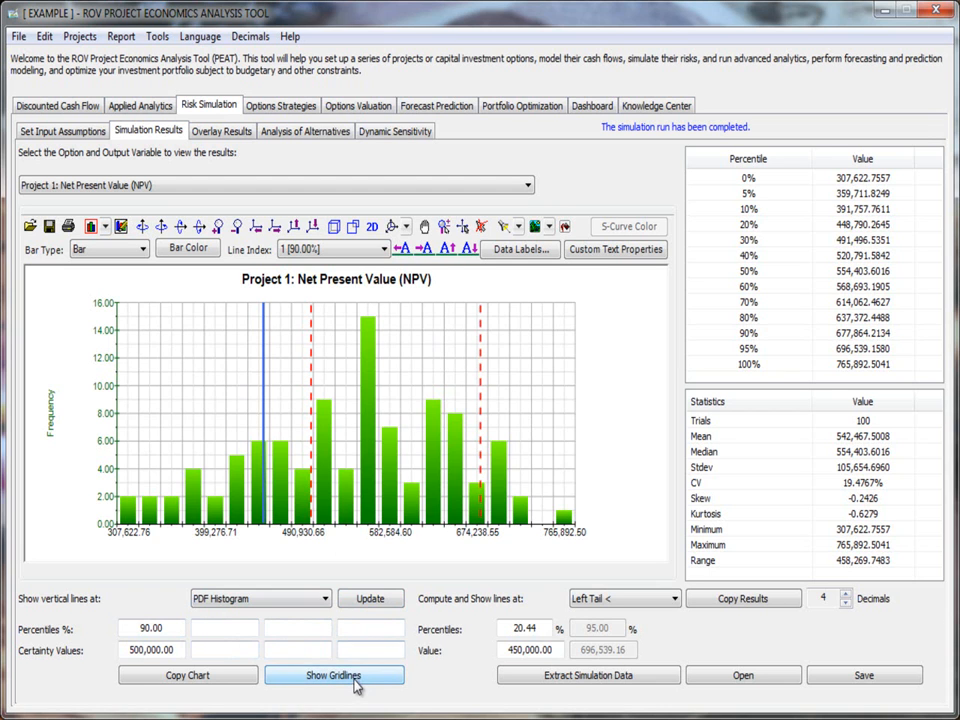
{"action": "left_click", "coordinate": [300, 676]}
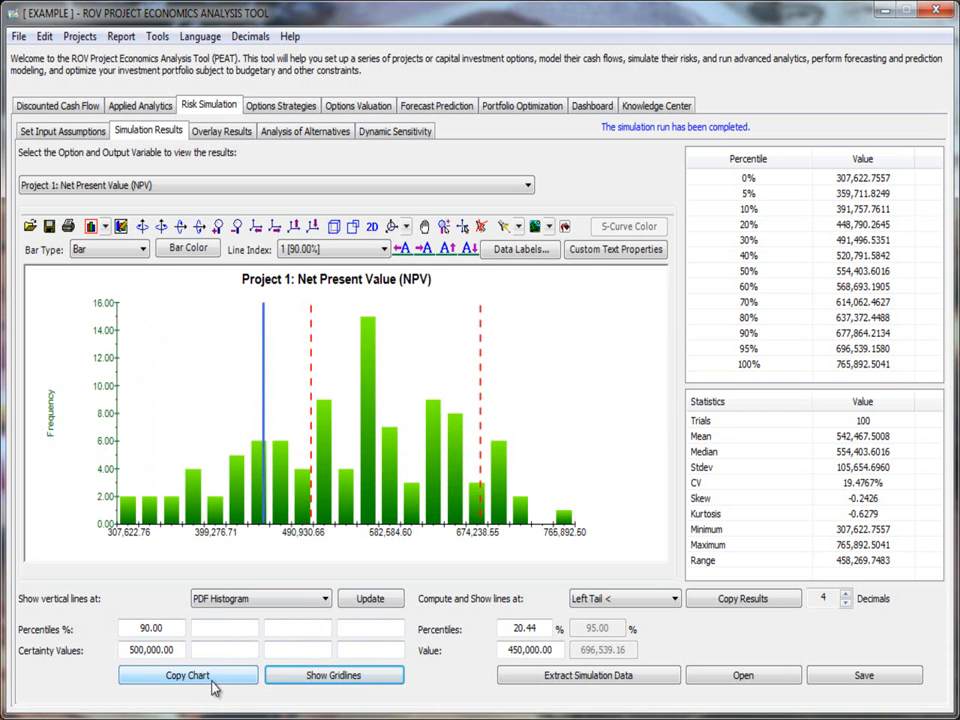
{"action": "left_click", "coordinate": [270, 600]}
{"action": "left_click", "coordinate": [255, 615]}
{"action": "left_click", "coordinate": [274, 600]}
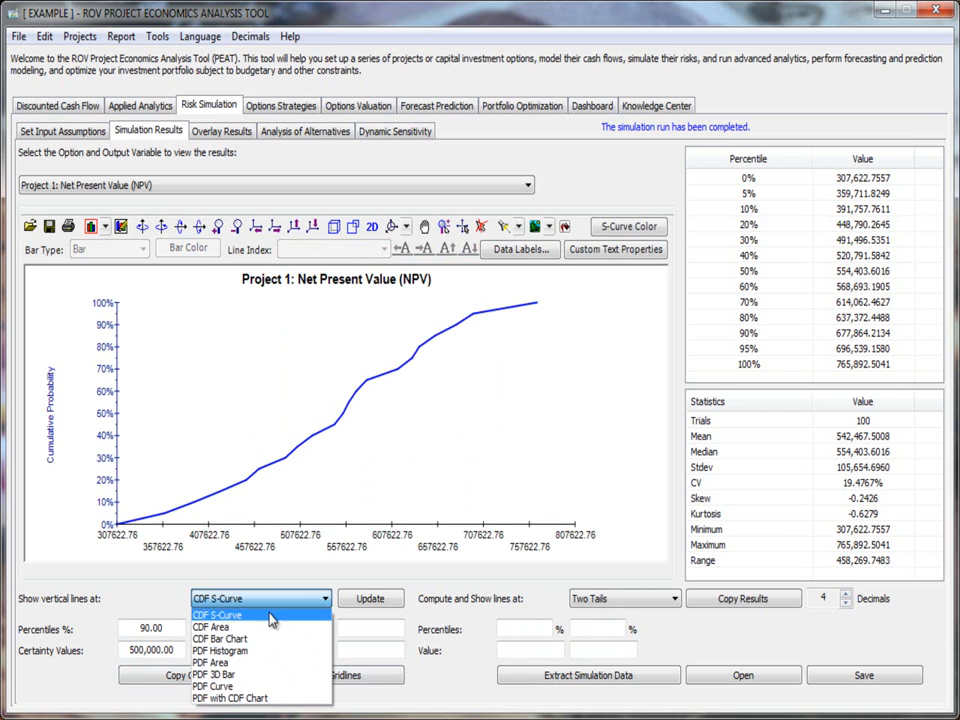
{"action": "left_click", "coordinate": [260, 627]}
{"action": "left_click", "coordinate": [280, 599]}
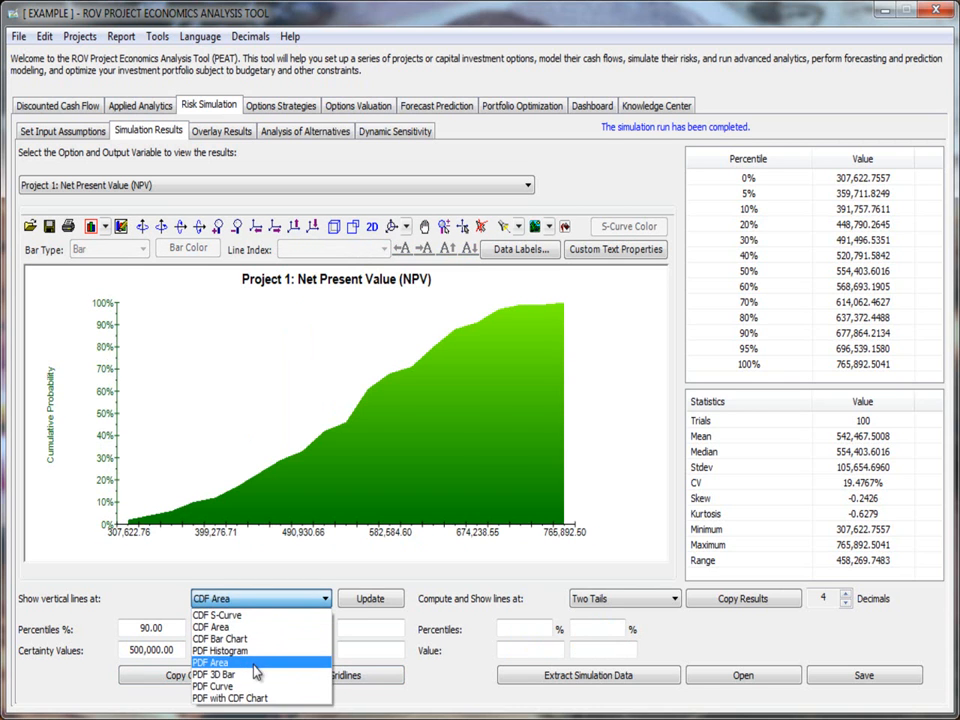
{"action": "left_click", "coordinate": [310, 663]}
Display the NPV results as a PDF with CDF Chart and redraw its vertical lines at 90% and 500,000
{"action": "left_click", "coordinate": [285, 600]}
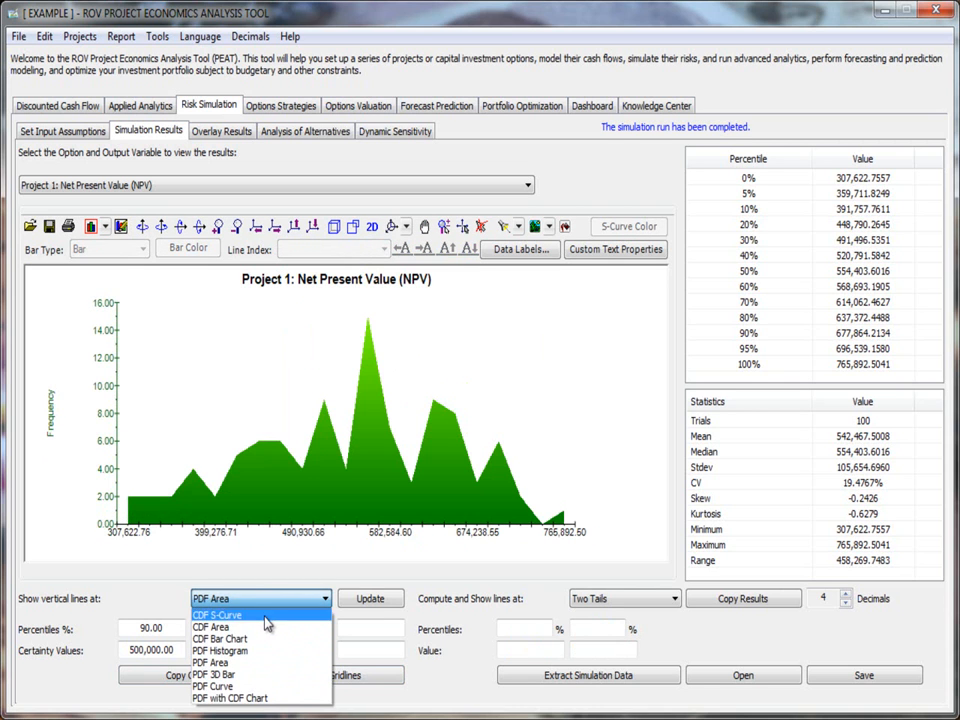
{"action": "left_click", "coordinate": [246, 698]}
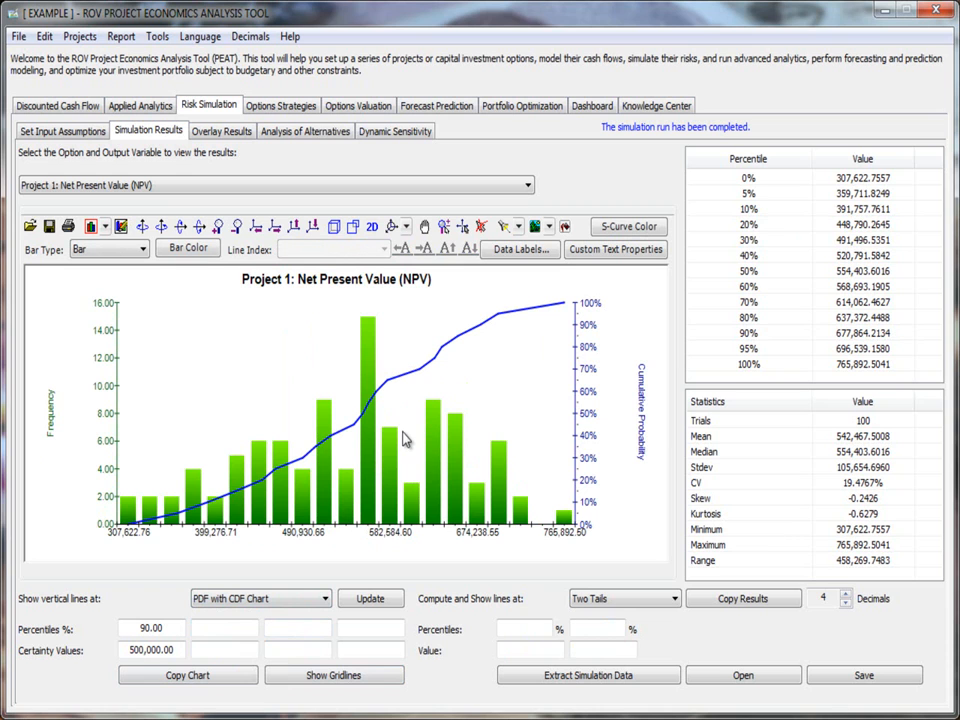
{"action": "left_click", "coordinate": [384, 598]}
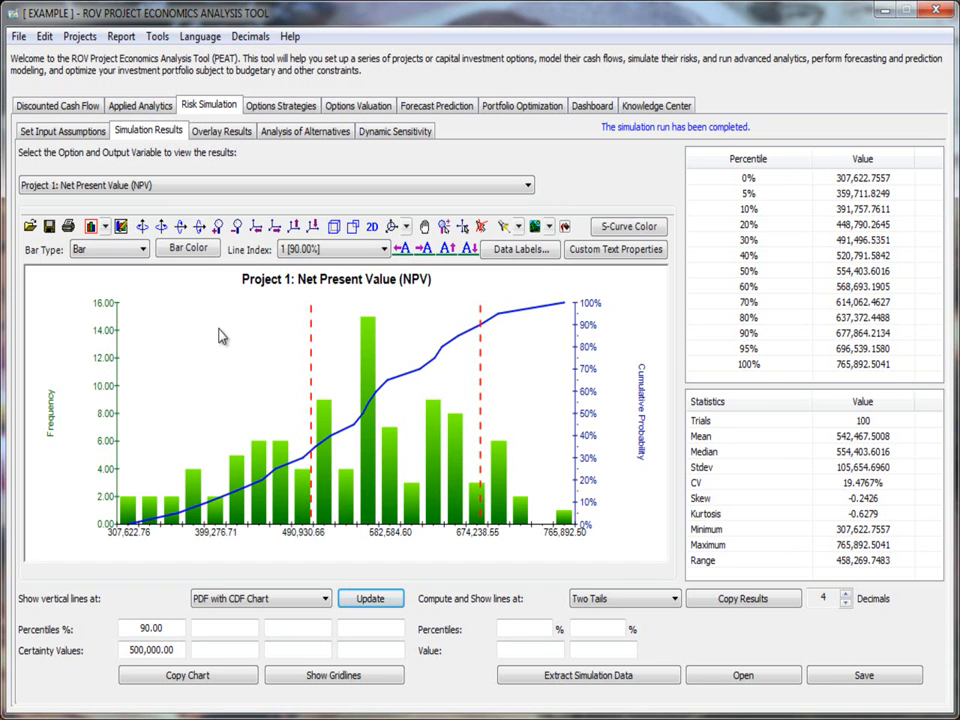
Cycle the chart's data labels through values and percentages, and switch them off again
{"action": "left_click", "coordinate": [530, 250]}
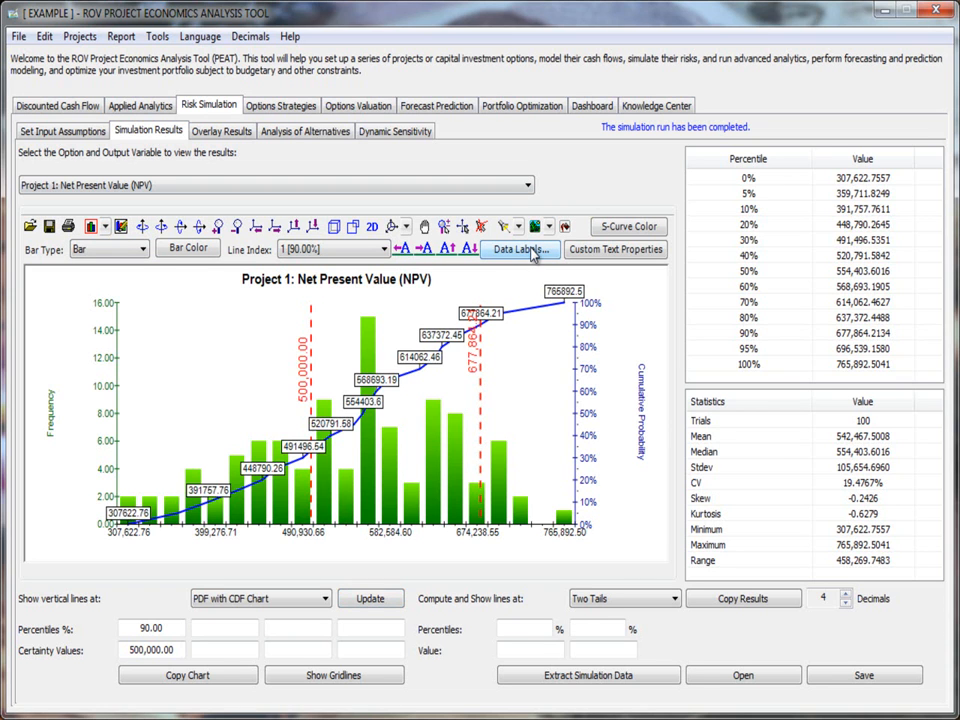
{"action": "left_click", "coordinate": [520, 250]}
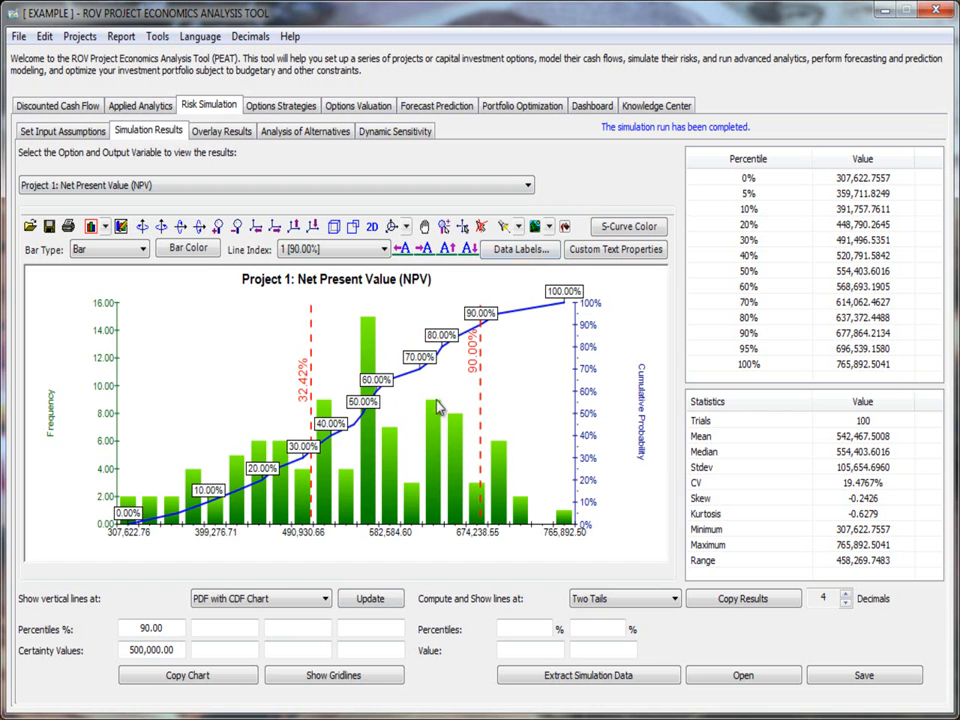
{"action": "left_click", "coordinate": [522, 250]}
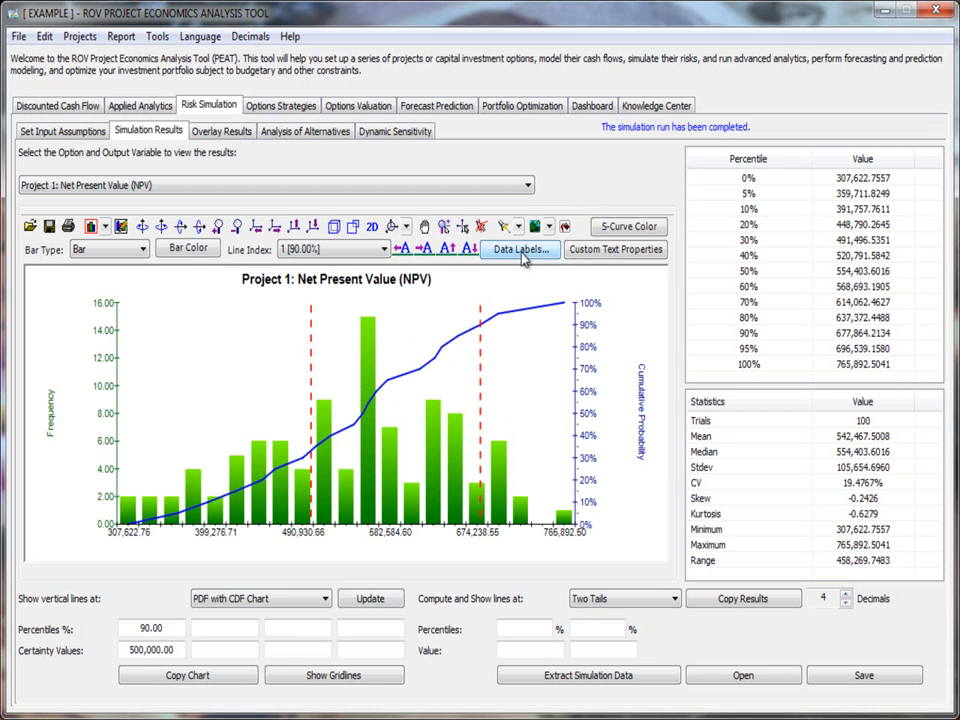
Open the chart's custom text properties, compare the two vertical lines' settings and select Vertical Line 1
{"action": "left_click", "coordinate": [617, 251]}
{"action": "left_click_drag", "start_coordinate": [124, 86], "coordinate": [756, 189]}
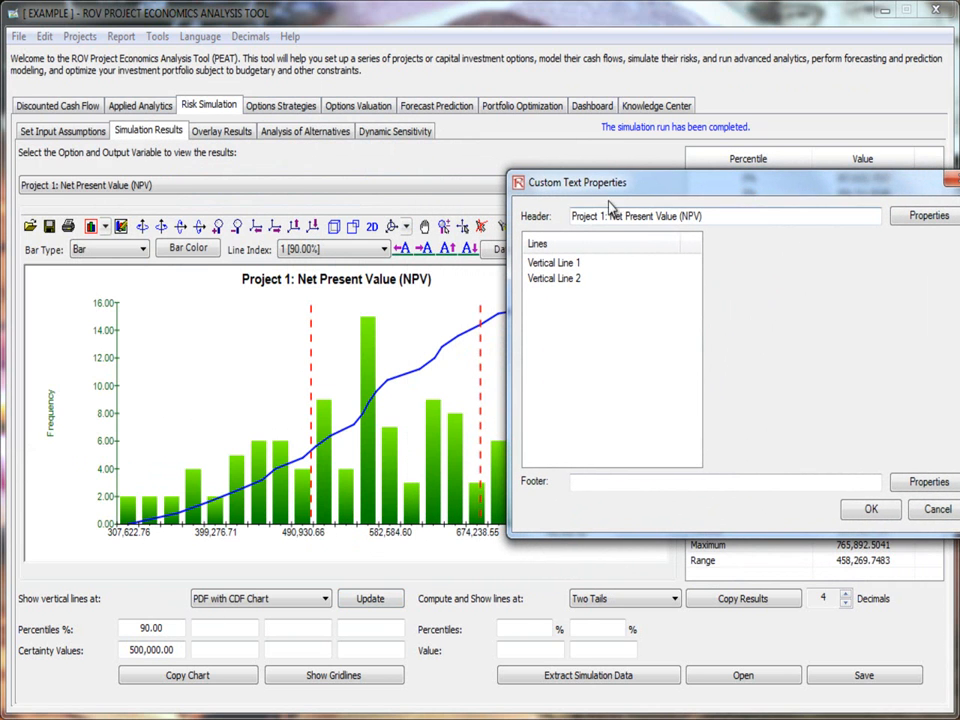
{"action": "left_click_drag", "start_coordinate": [628, 186], "coordinate": [497, 181]}
{"action": "left_click", "coordinate": [421, 258]}
{"action": "left_click", "coordinate": [418, 275]}
{"action": "left_click", "coordinate": [421, 259]}
{"action": "left_click", "coordinate": [424, 274]}
{"action": "left_click", "coordinate": [424, 259]}
Change the chart header to "Project 1: Net Present Value (NPV) - MY CHART"
{"action": "left_click_drag", "start_coordinate": [548, 178], "coordinate": [565, 289]}
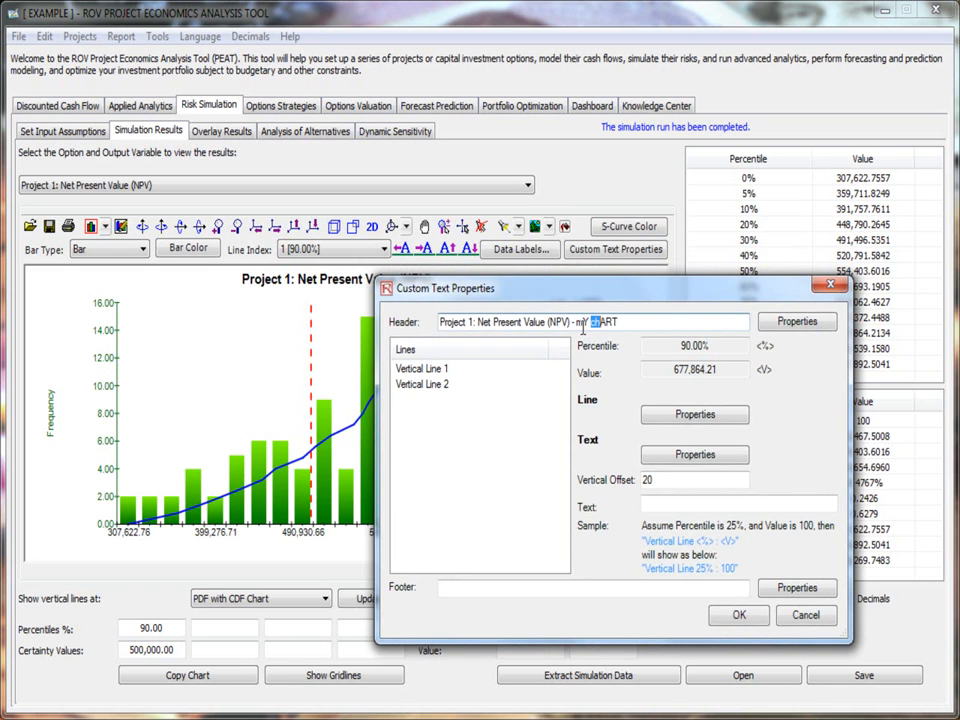
{"action": "left_click", "coordinate": [583, 328]}
{"action": "type", "text": "M"}
Label Vertical Line 1 with the text "My Important Line"
{"action": "left_click", "coordinate": [737, 479]}
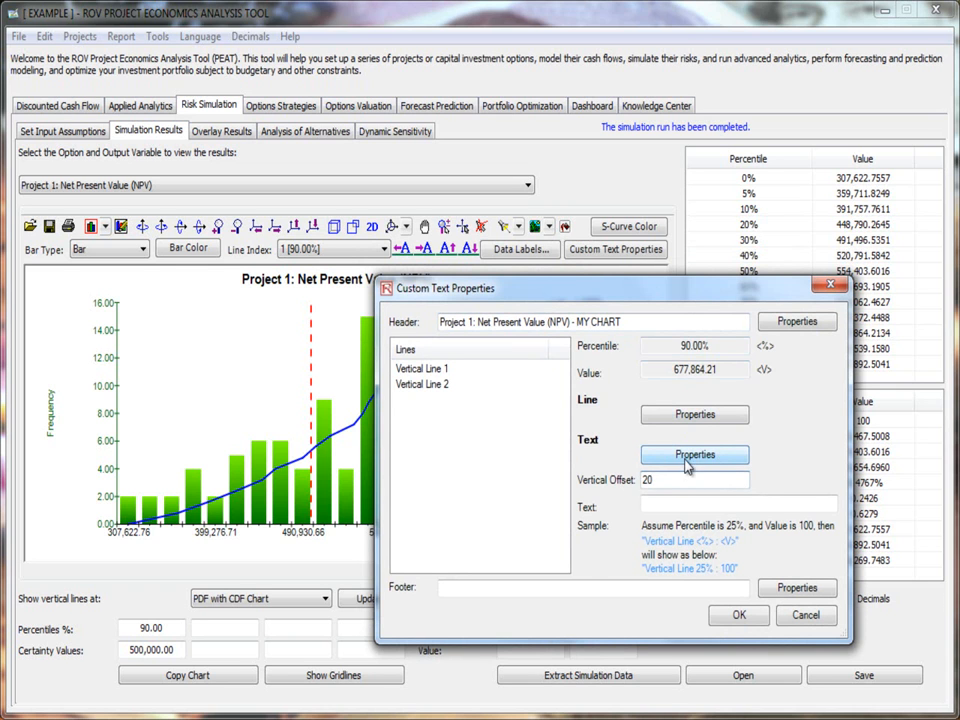
{"action": "left_click", "coordinate": [665, 506]}
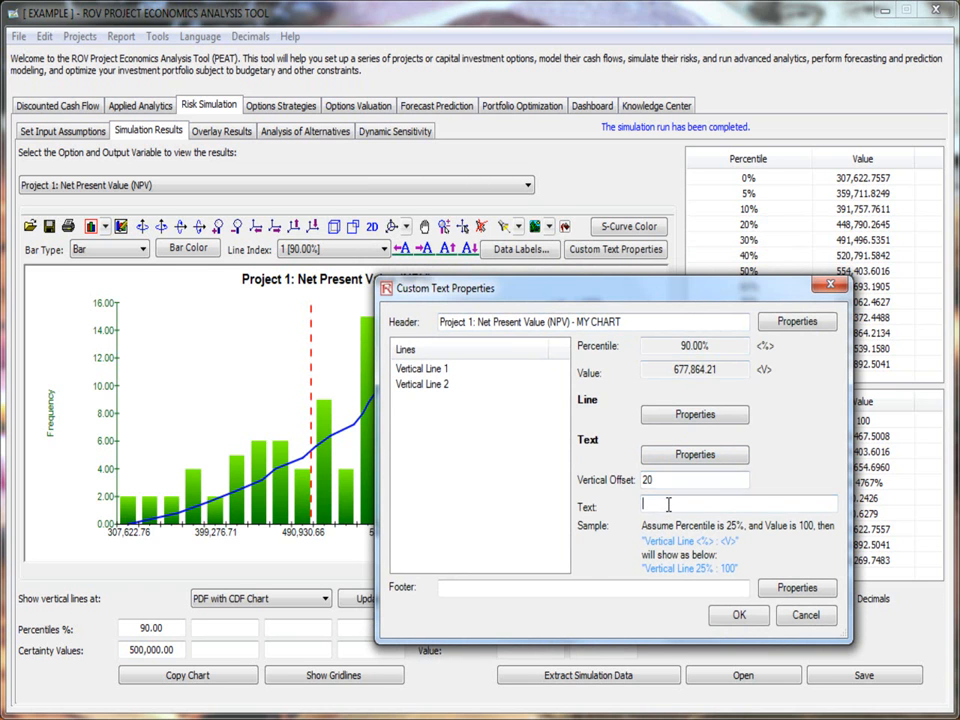
{"action": "type", "text": "My I"}
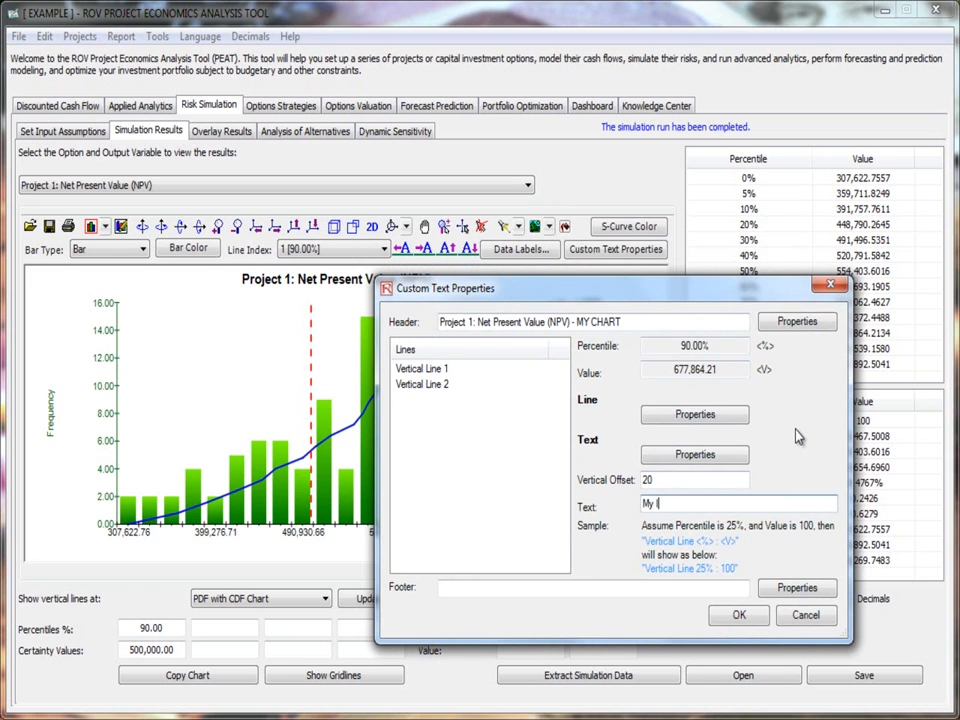
{"action": "type", "text": "mportant Line"}
Set the font size of Vertical Line 1's label to 14, keeping Arial Regular
{"action": "left_click", "coordinate": [693, 456]}
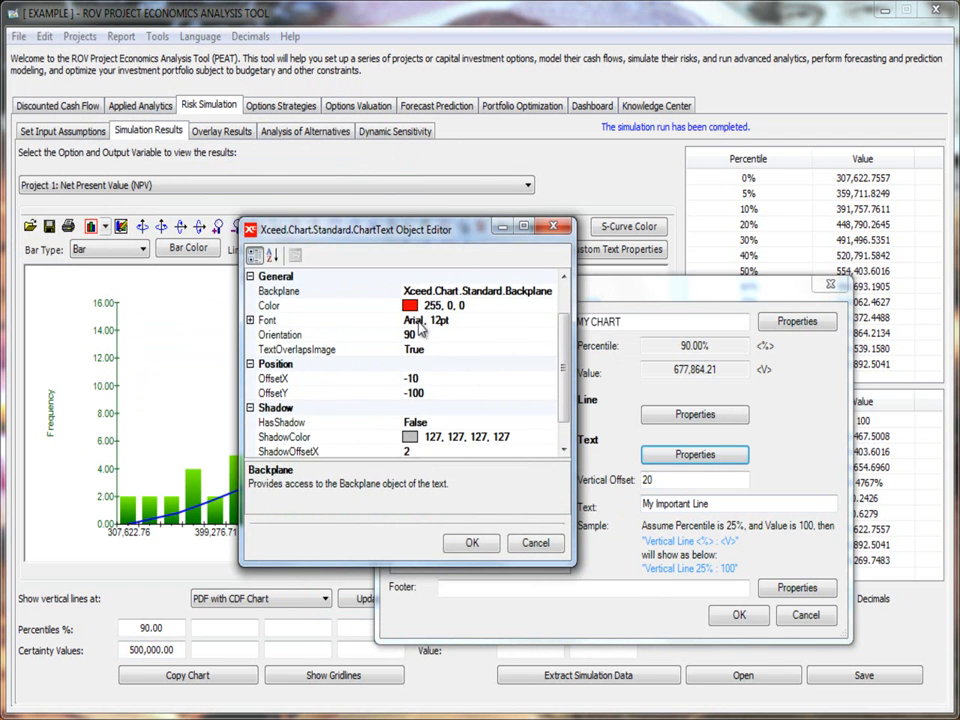
{"action": "left_click", "coordinate": [440, 321]}
{"action": "left_click", "coordinate": [550, 321]}
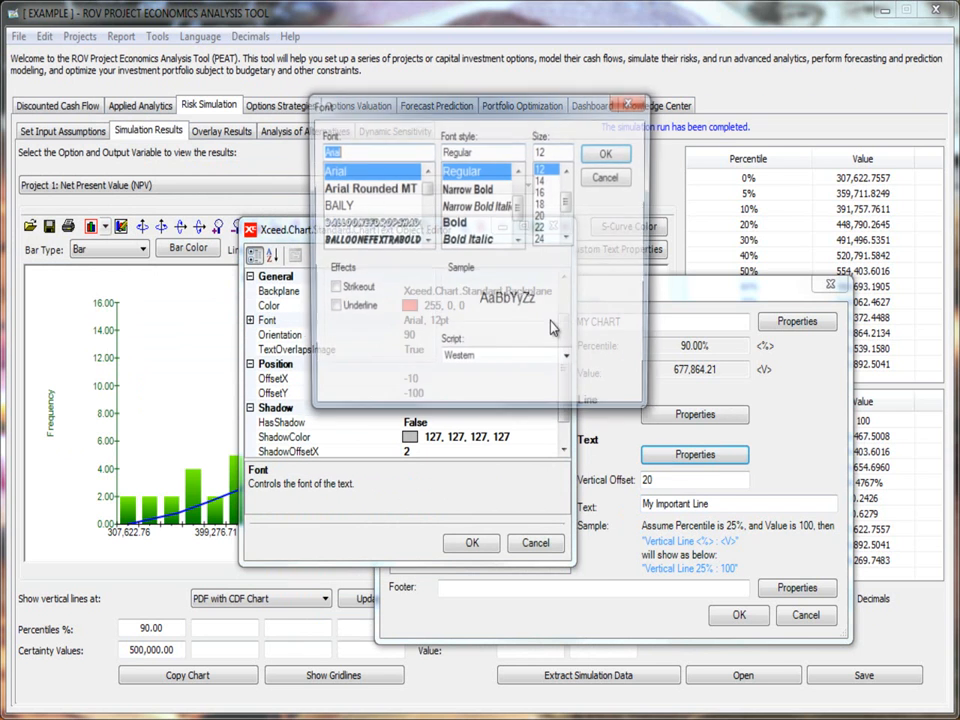
{"action": "left_click", "coordinate": [543, 180]}
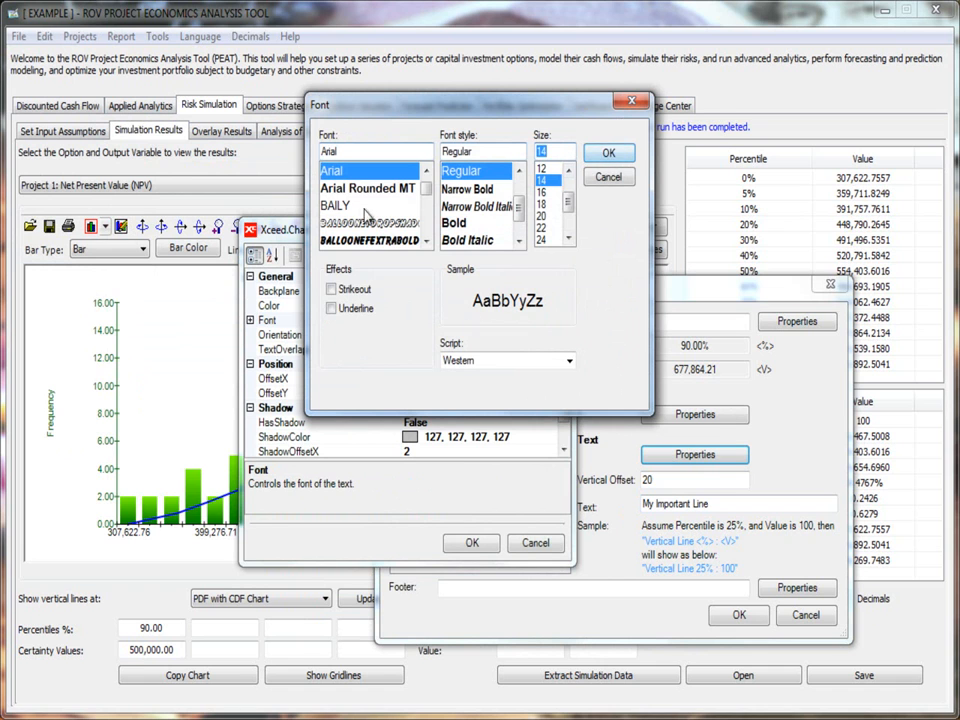
{"action": "left_click", "coordinate": [609, 152]}
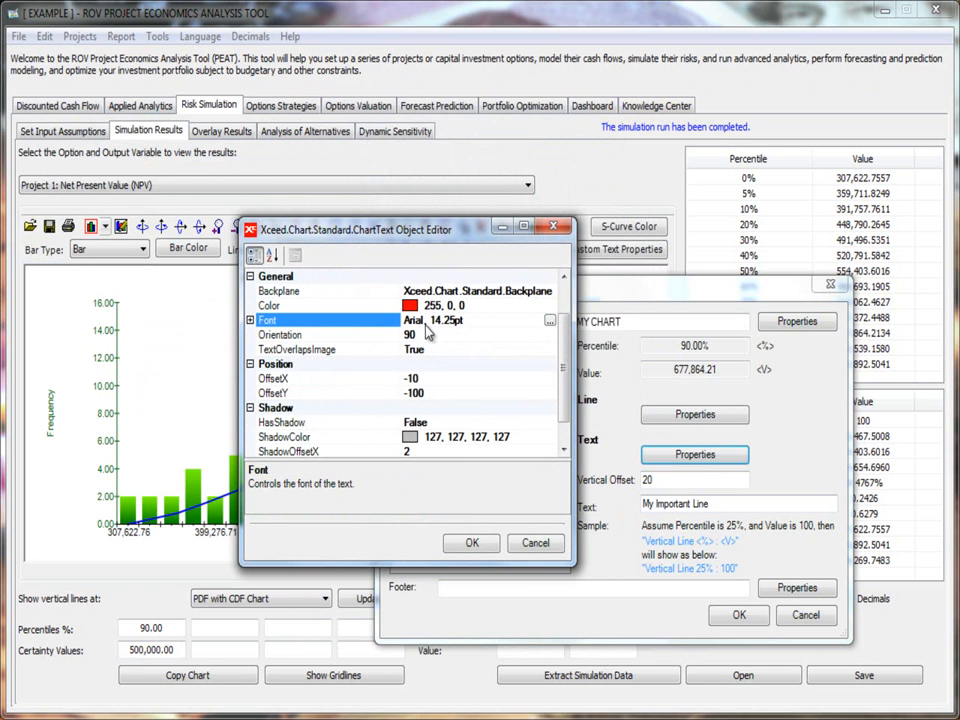
{"action": "left_click", "coordinate": [486, 551]}
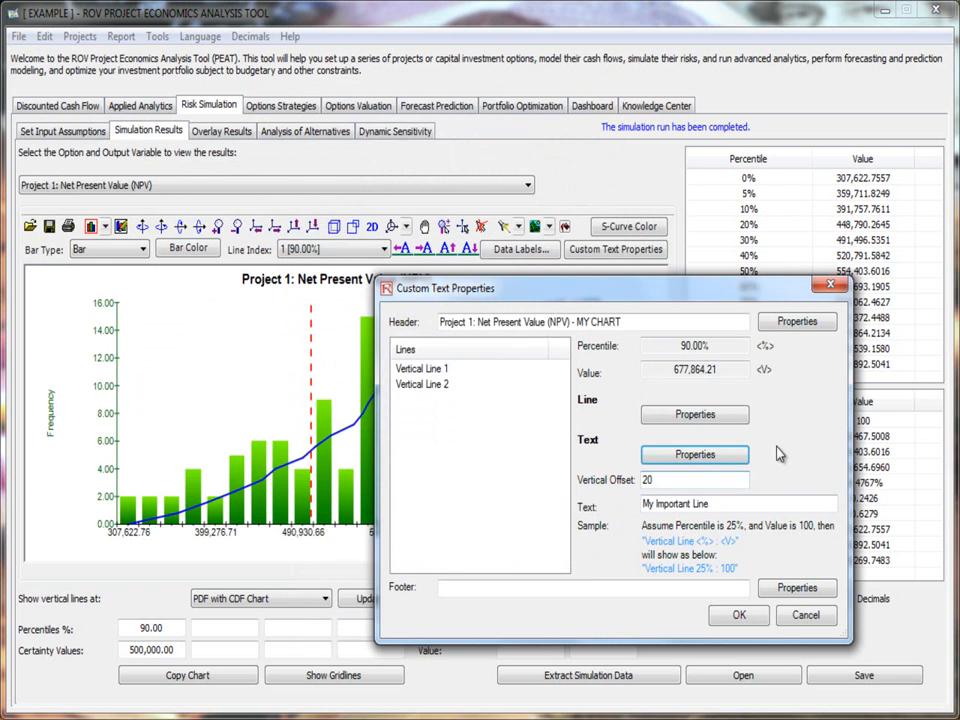
Give Vertical Line 1 the third-thickest line width and apply the custom text properties to the chart
{"action": "left_click", "coordinate": [731, 420]}
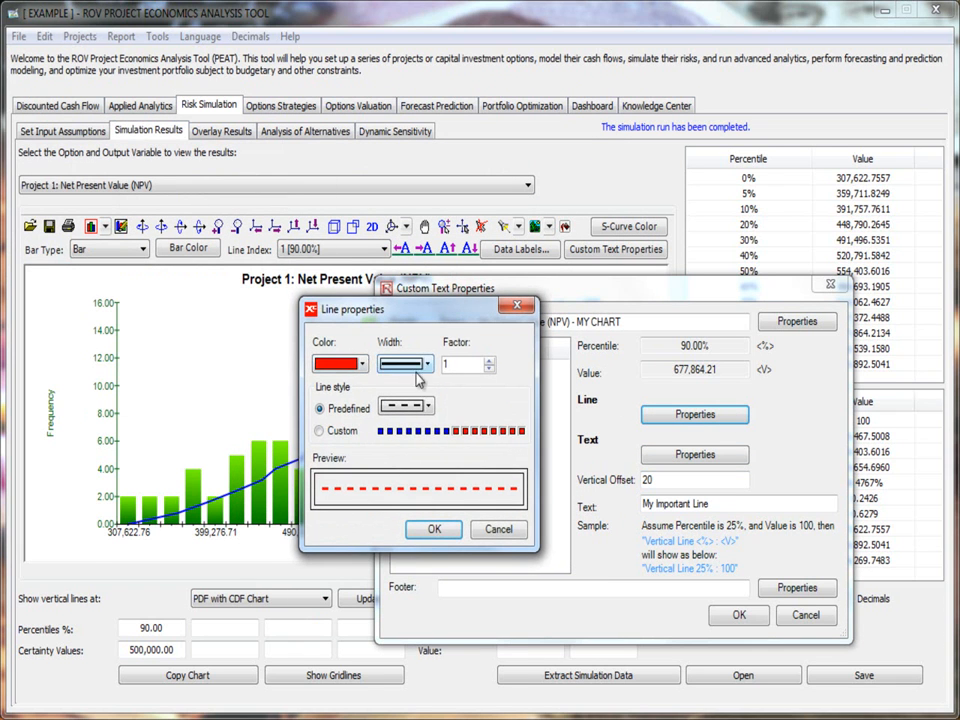
{"action": "left_click", "coordinate": [427, 364]}
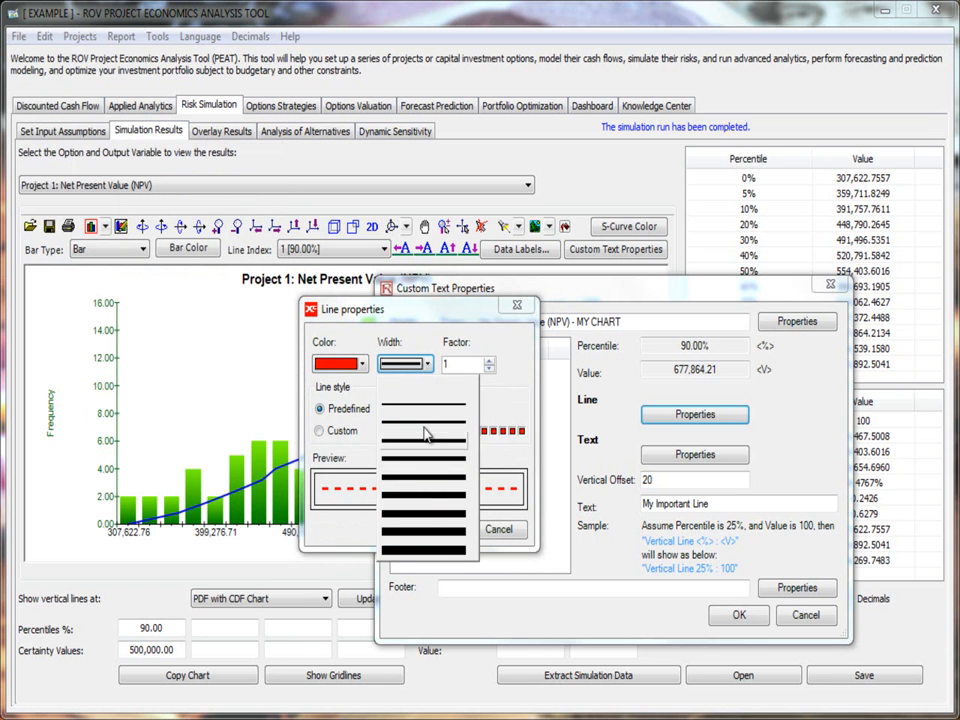
{"action": "left_click", "coordinate": [428, 518]}
{"action": "left_click", "coordinate": [436, 528]}
{"action": "left_click", "coordinate": [738, 615]}
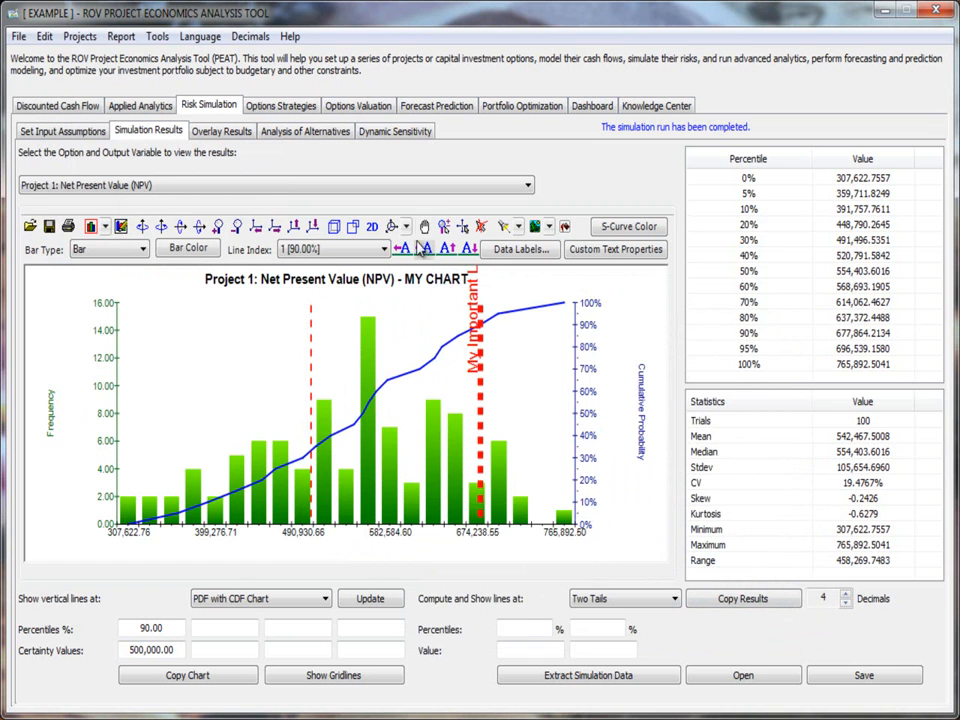
Move Vertical Line 1's label down until it fits inside the plot and place it just left of the 90.00% line
{"action": "left_click", "coordinate": [472, 248]}
{"action": "left_click", "coordinate": [472, 248]}
{"action": "left_click", "coordinate": [472, 248]}
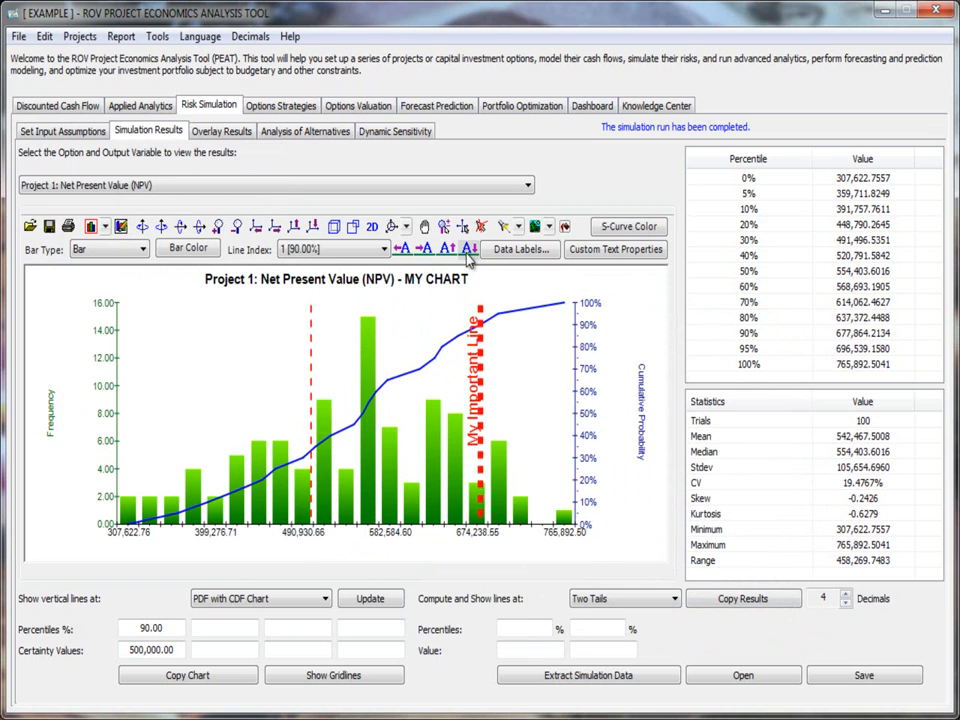
{"action": "left_click", "coordinate": [424, 248]}
{"action": "left_click", "coordinate": [424, 248]}
{"action": "left_click", "coordinate": [424, 248]}
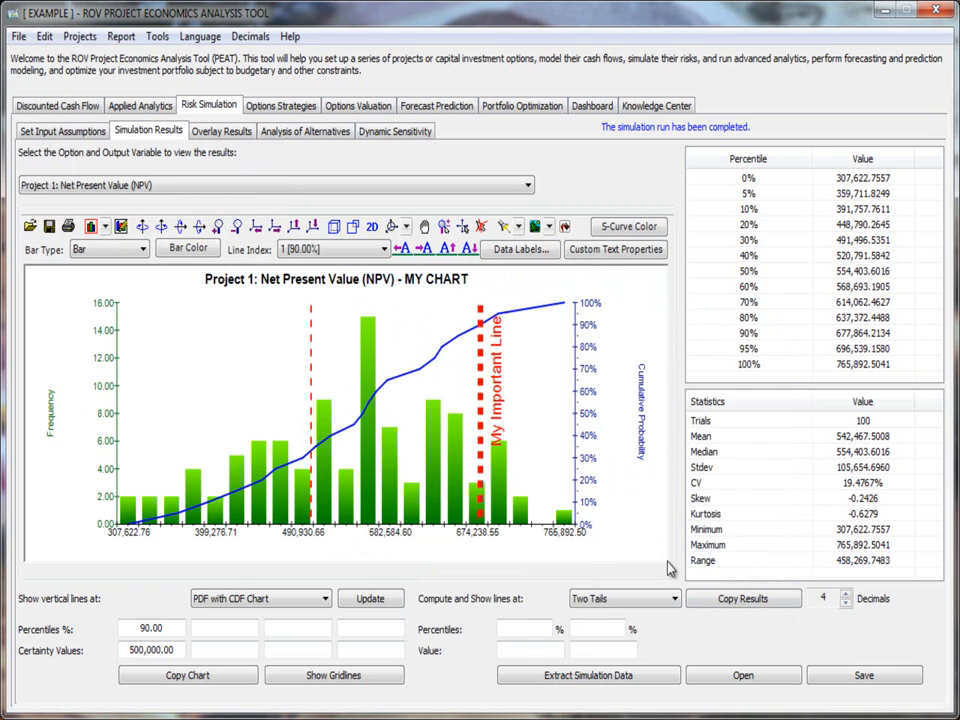
{"action": "left_click", "coordinate": [340, 249]}
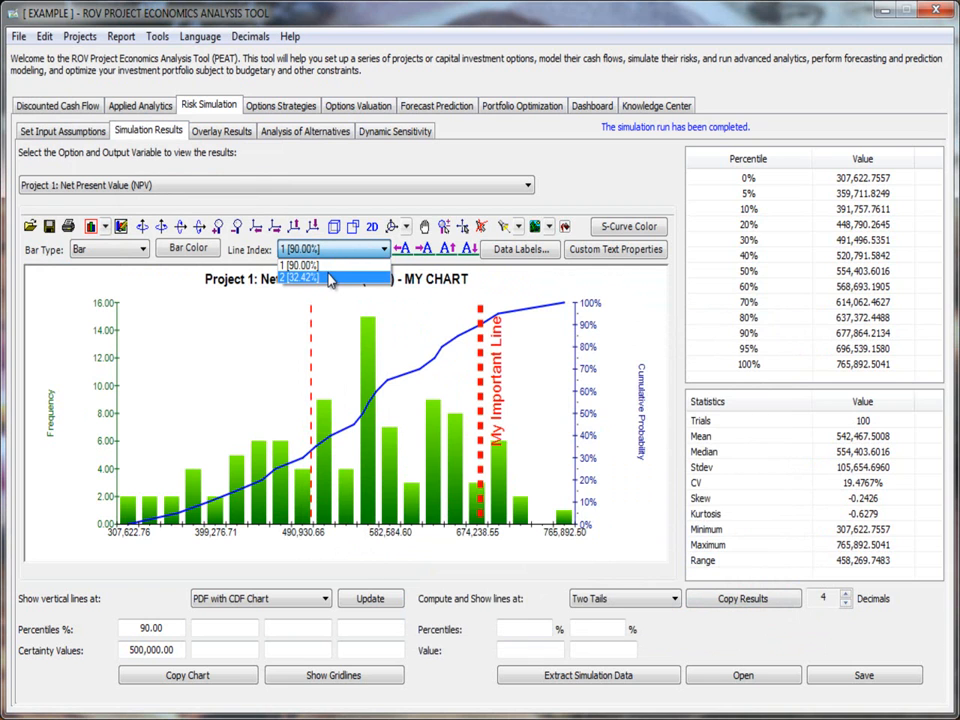
{"action": "left_click", "coordinate": [385, 265]}
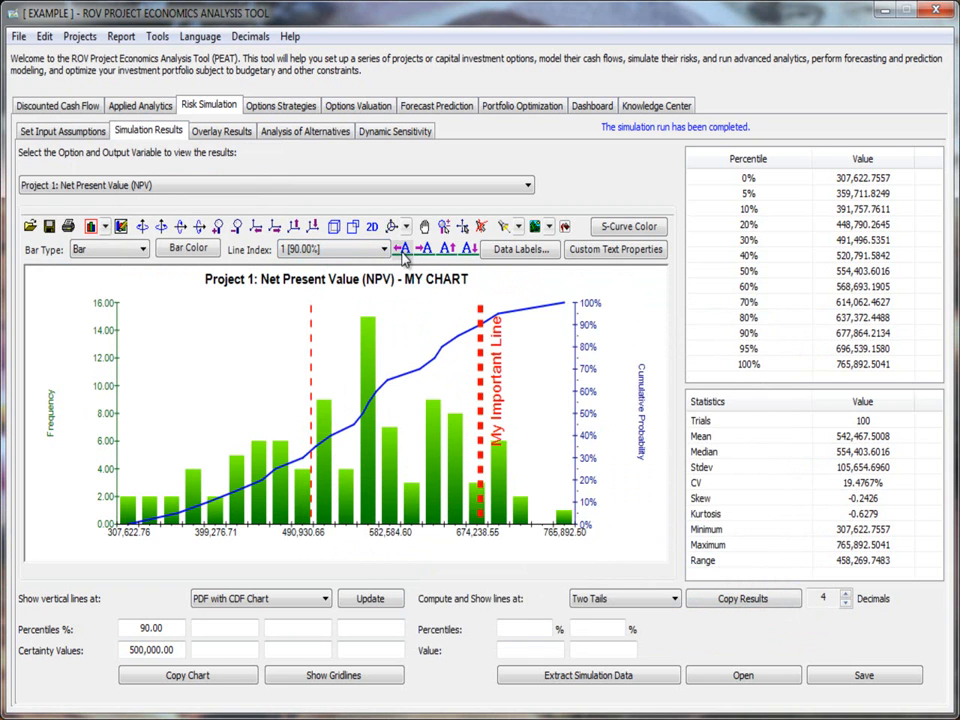
{"action": "left_click", "coordinate": [402, 249]}
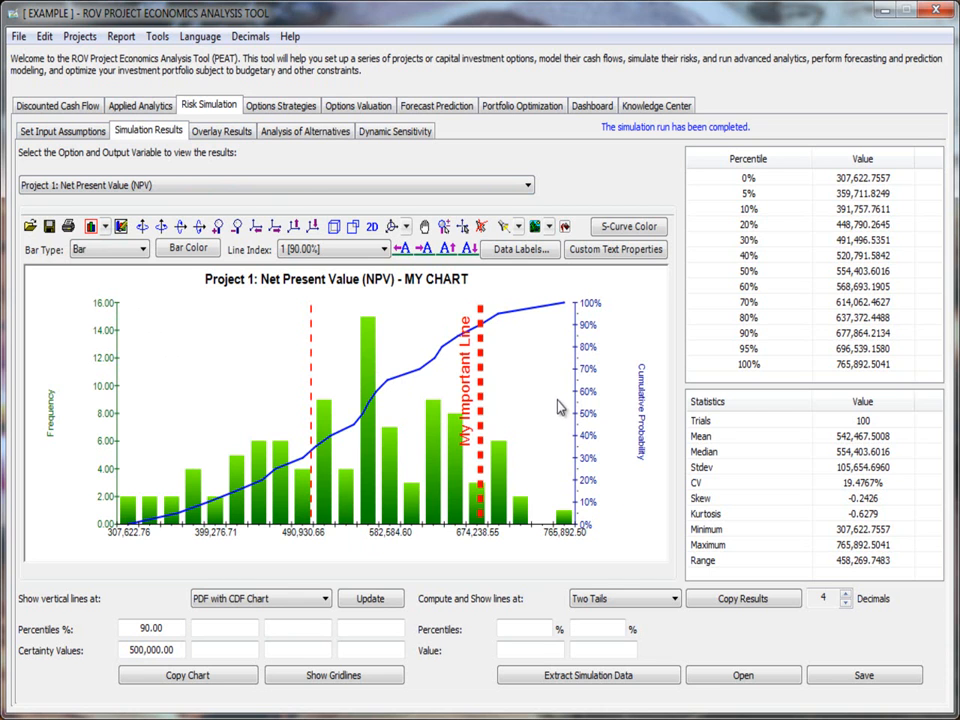
Overlay the PDF curves of Project 1: Net Present Value (NPV) and Project 2: Net Present Value (NPV)
{"action": "left_click", "coordinate": [224, 131]}
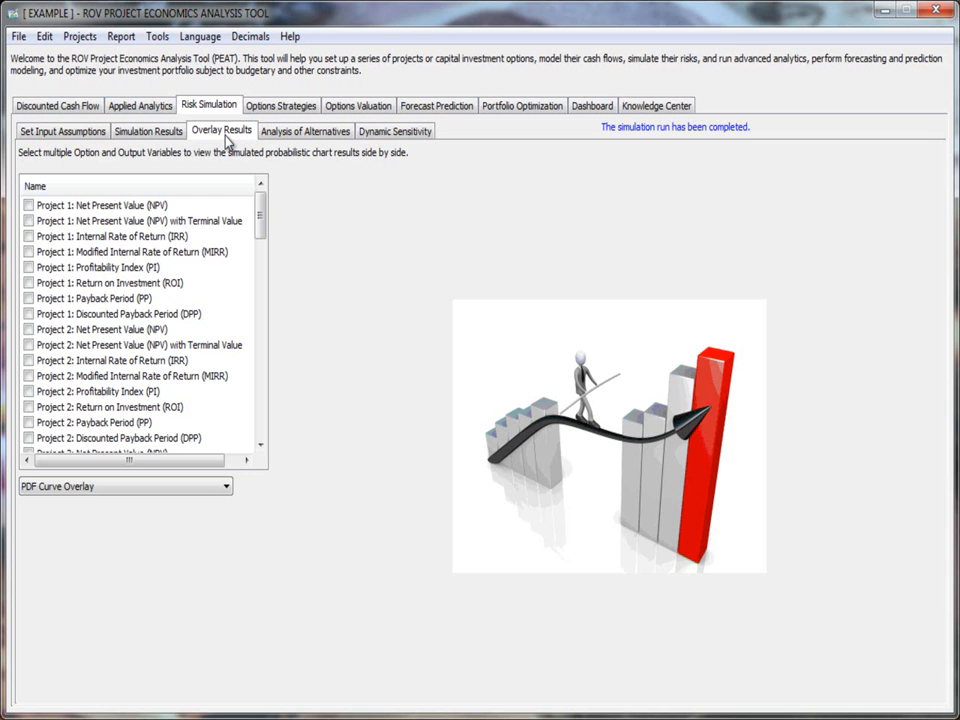
{"action": "left_click", "coordinate": [160, 133]}
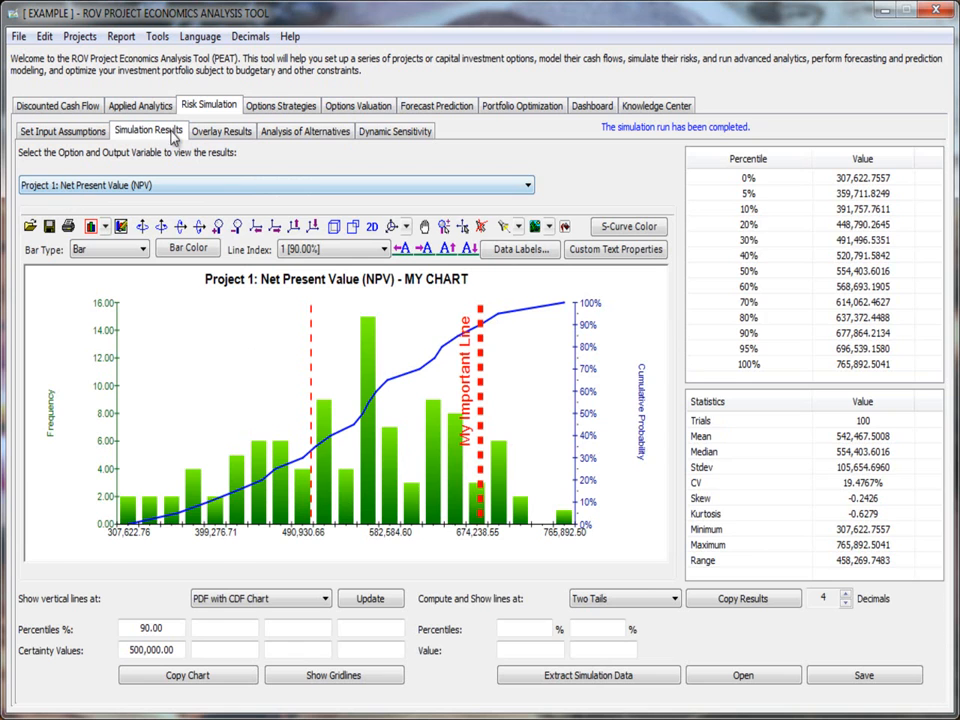
{"action": "left_click", "coordinate": [220, 130]}
{"action": "left_click", "coordinate": [28, 205]}
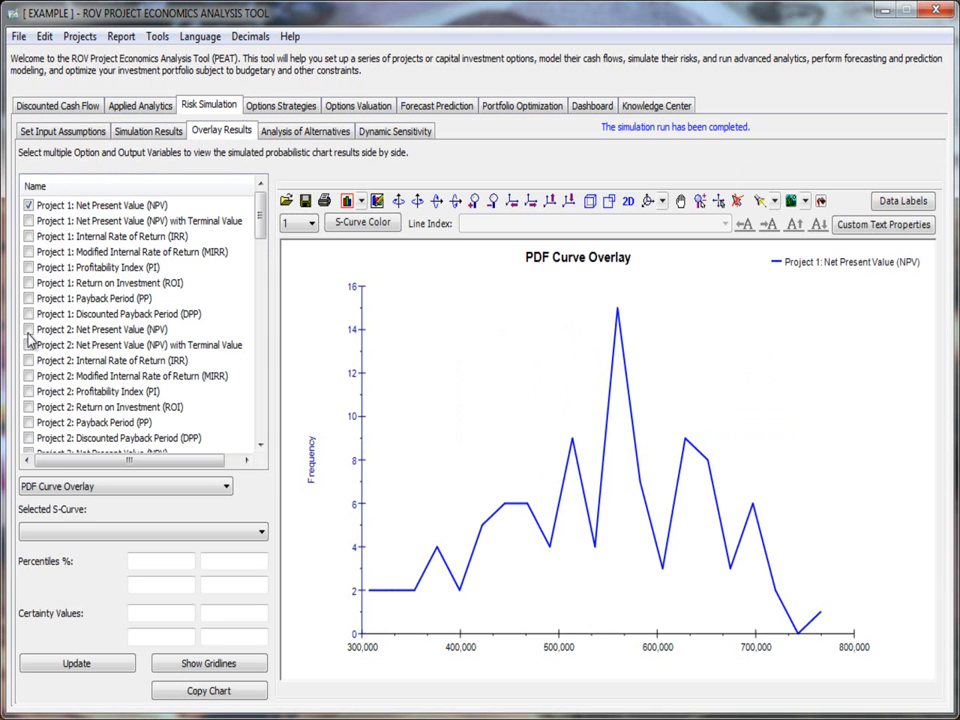
{"action": "left_click", "coordinate": [28, 329]}
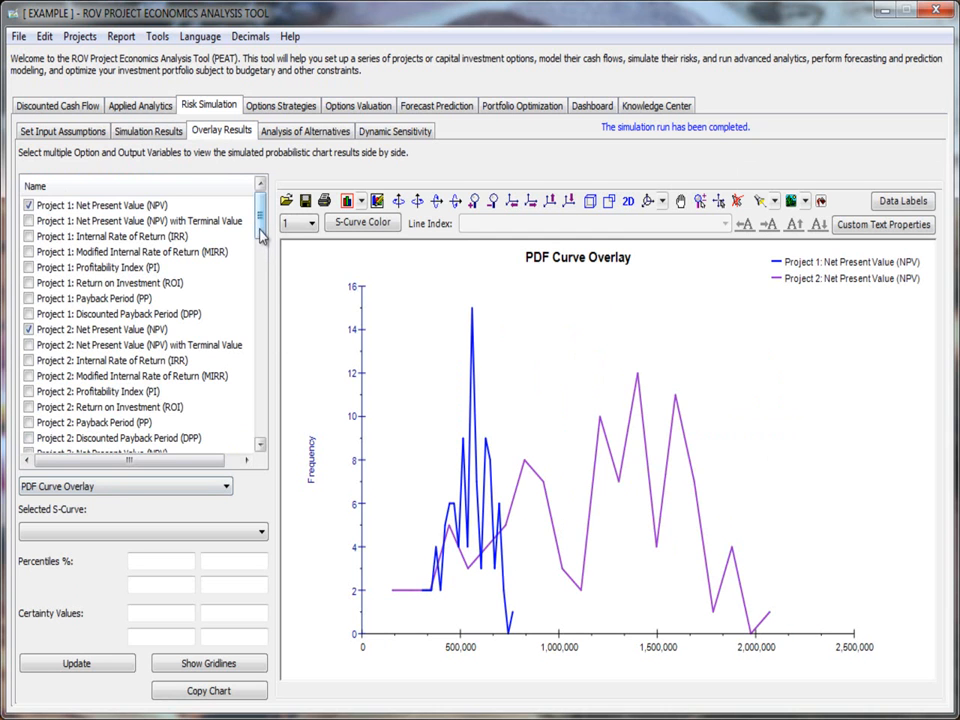
Try adding Project 3: Net Present Value (NPV) to the PDF curve overlay
{"action": "scroll", "coordinate": [195, 333], "scroll_direction": "down", "scroll_amount": 4}
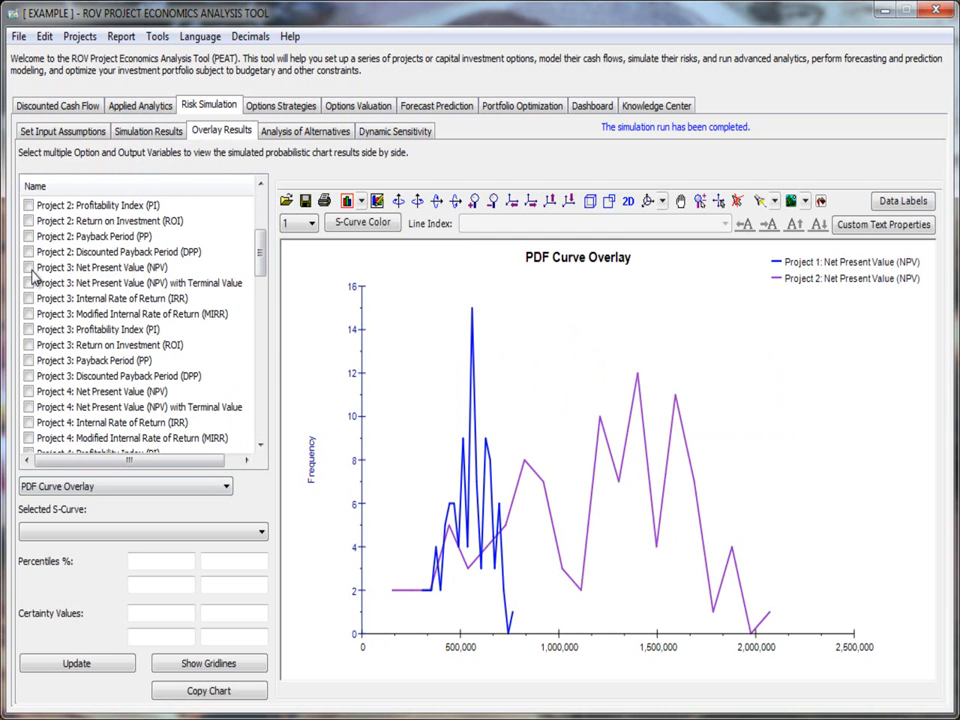
{"action": "left_click", "coordinate": [29, 268]}
{"action": "left_click", "coordinate": [29, 268]}
{"action": "scroll", "coordinate": [262, 255], "scroll_direction": "up", "scroll_amount": 4}
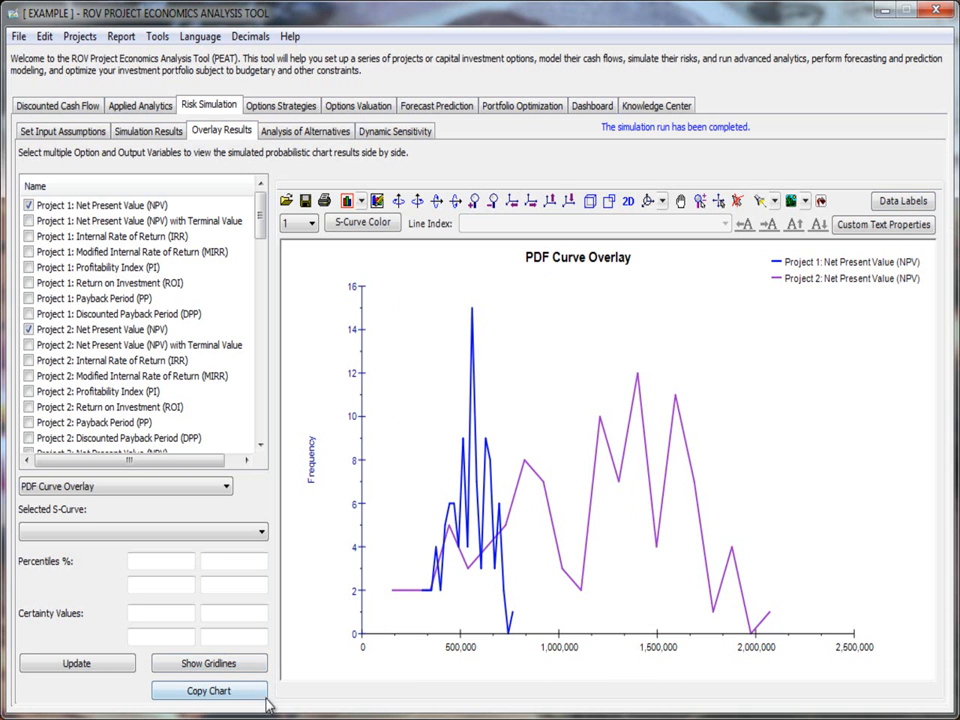
Open the Analysis of Alternatives for Net Present Value (NPV) and chart the CV of all projects
{"action": "left_click", "coordinate": [296, 134]}
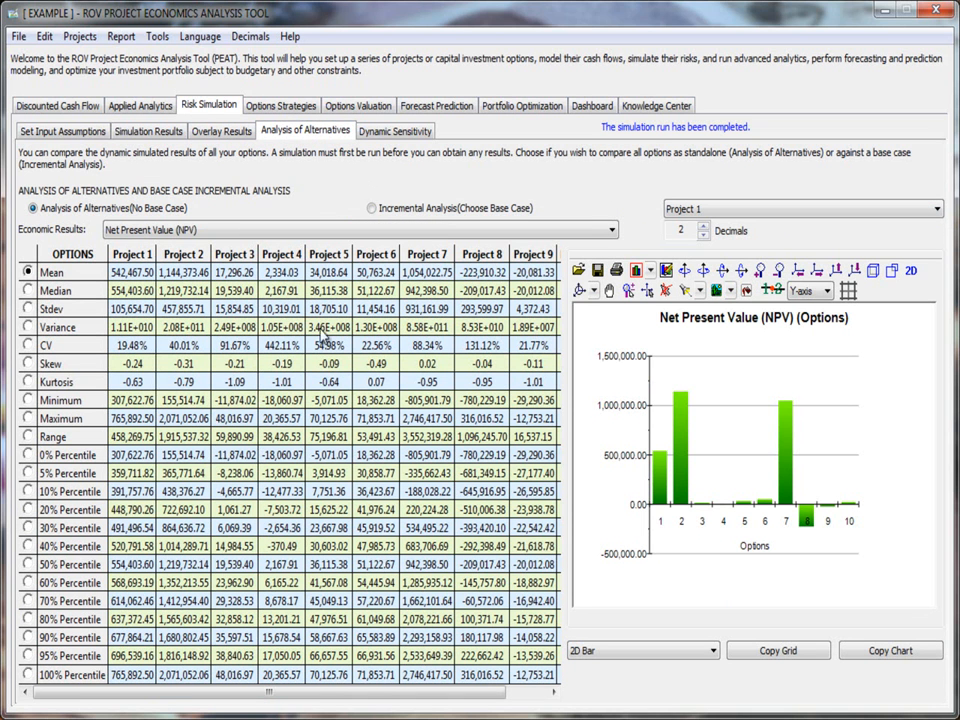
{"action": "mouse_move", "coordinate": [225, 692]}
{"action": "left_mouse_down"}
{"action": "mouse_move", "coordinate": [392, 707]}
{"action": "mouse_move", "coordinate": [230, 705]}
{"action": "left_mouse_up"}
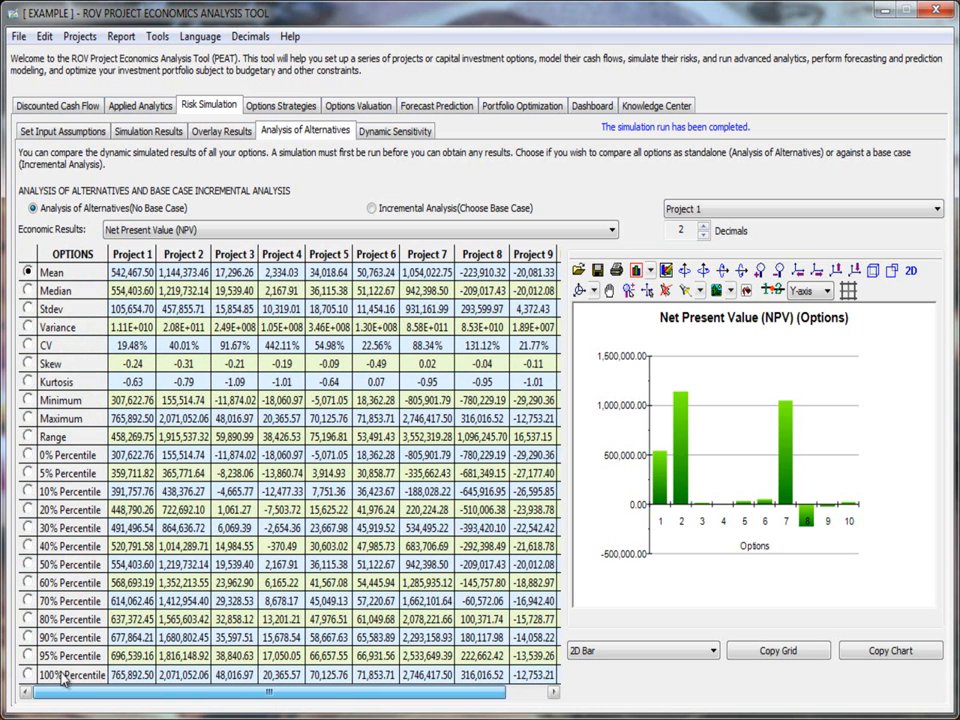
{"action": "left_click", "coordinate": [157, 230]}
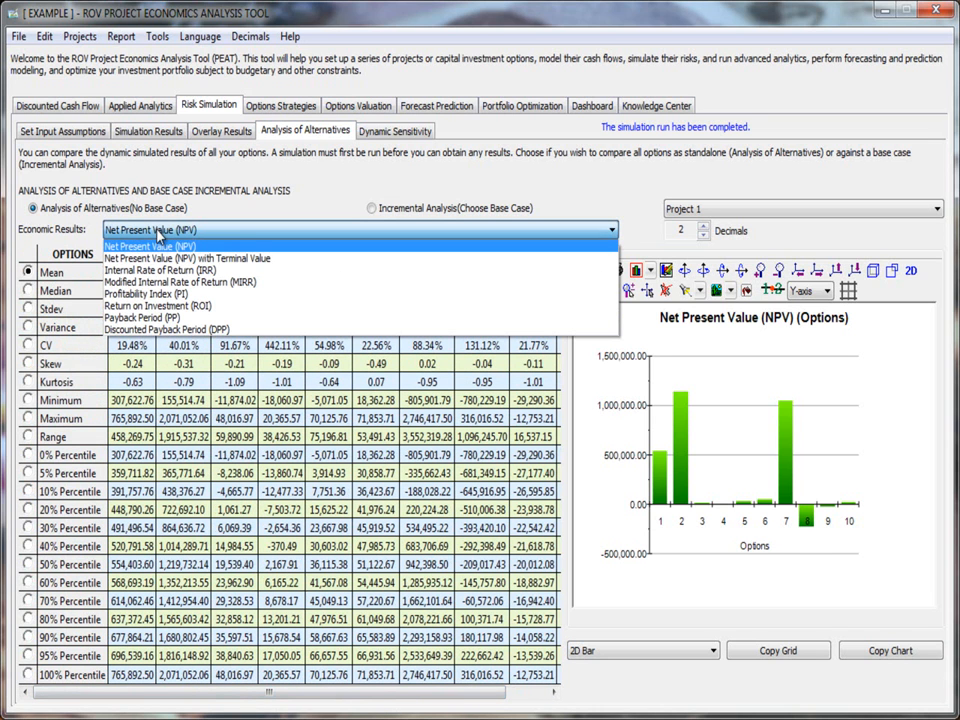
{"action": "left_click", "coordinate": [236, 232]}
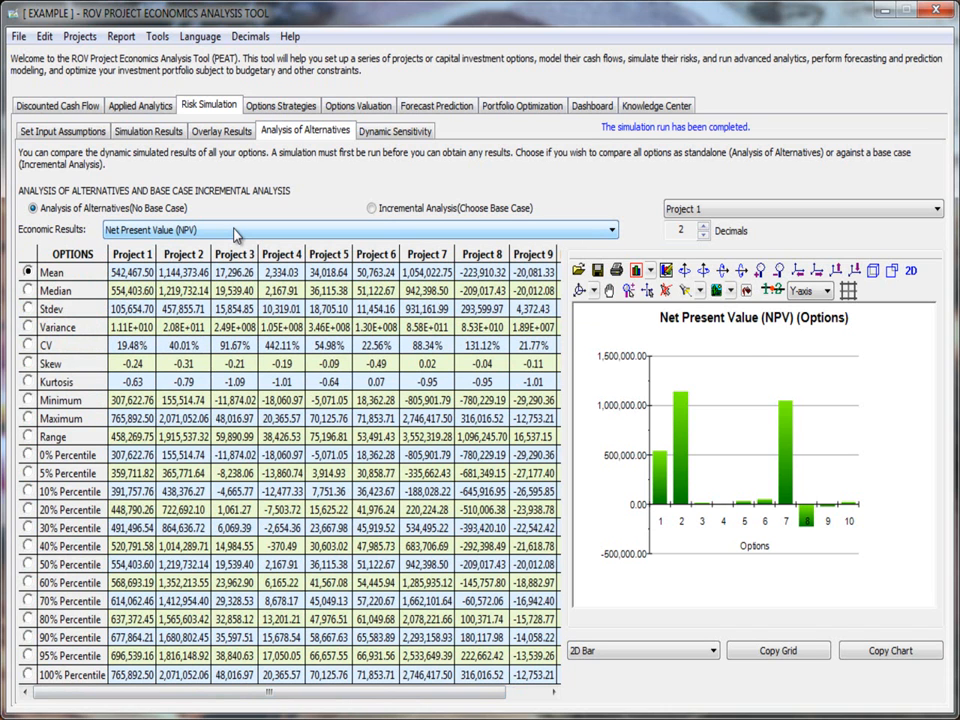
{"action": "left_click", "coordinate": [27, 345]}
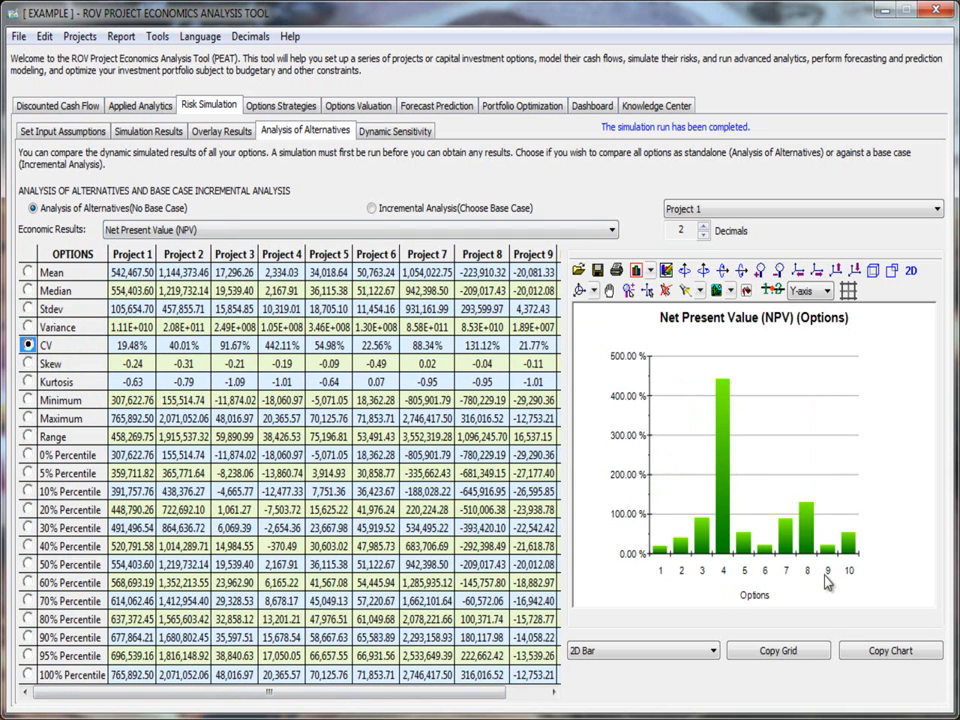
Try the 2D Area type for the CV chart and return it to 2D Bar
{"action": "left_click", "coordinate": [700, 651]}
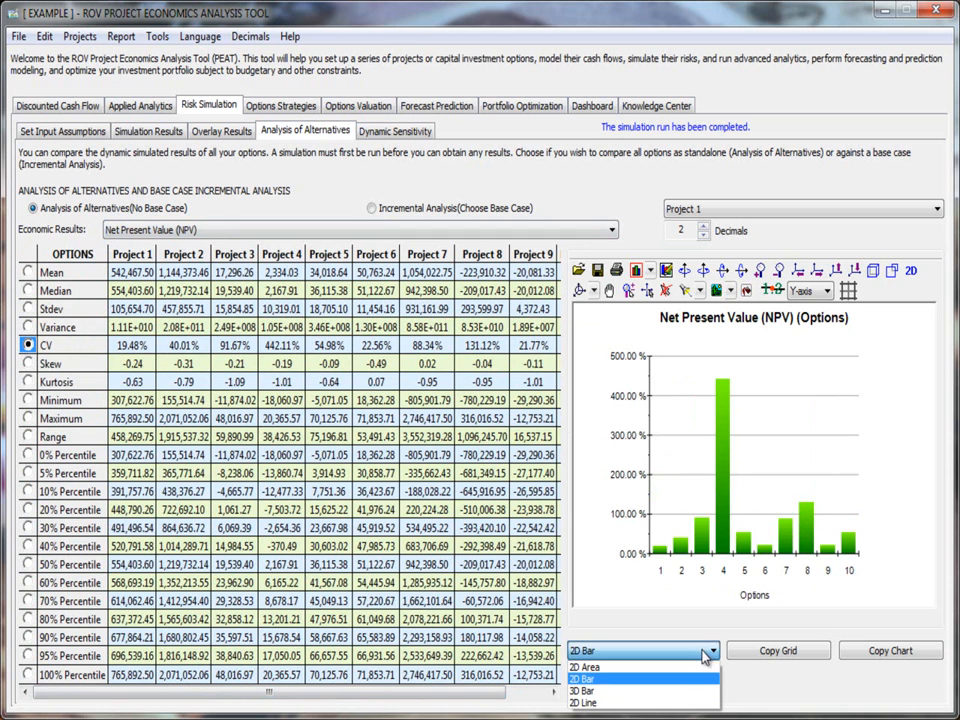
{"action": "left_click", "coordinate": [686, 666]}
{"action": "left_click", "coordinate": [695, 651]}
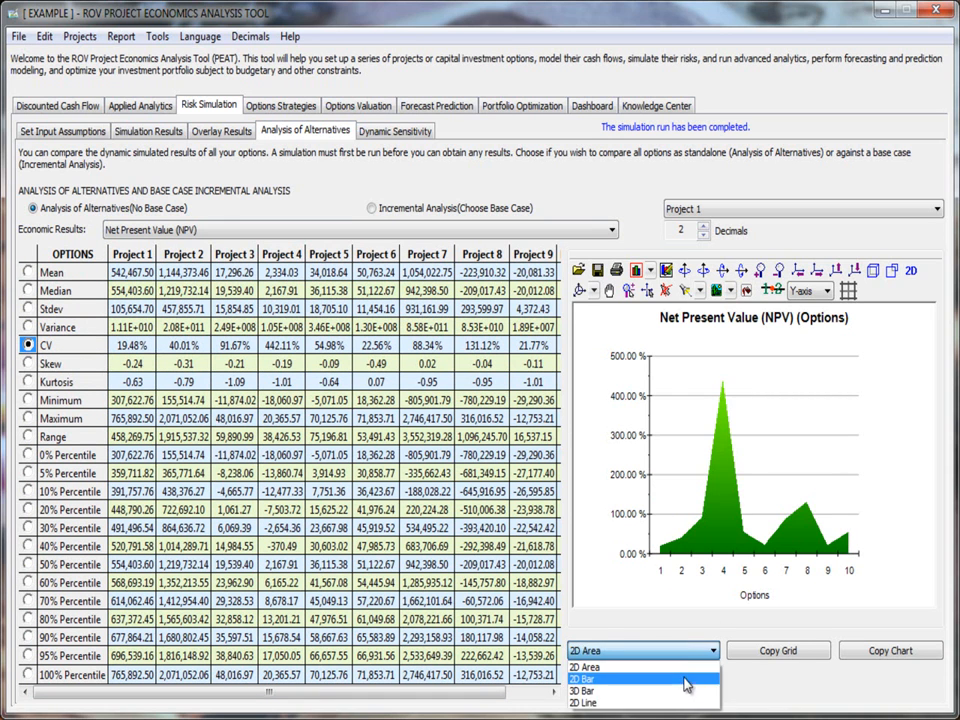
{"action": "left_click", "coordinate": [688, 678]}
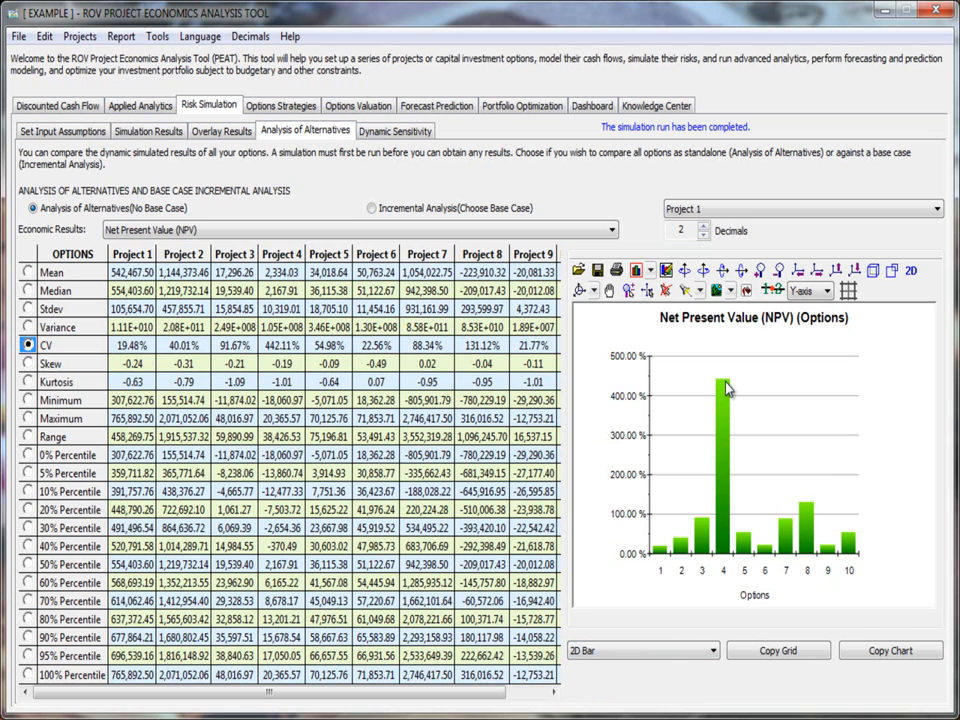
Chart the projects' mean NPV and their 5% Percentile NPV, and examine Project 4's 5% Percentile value
{"action": "left_click", "coordinate": [28, 272]}
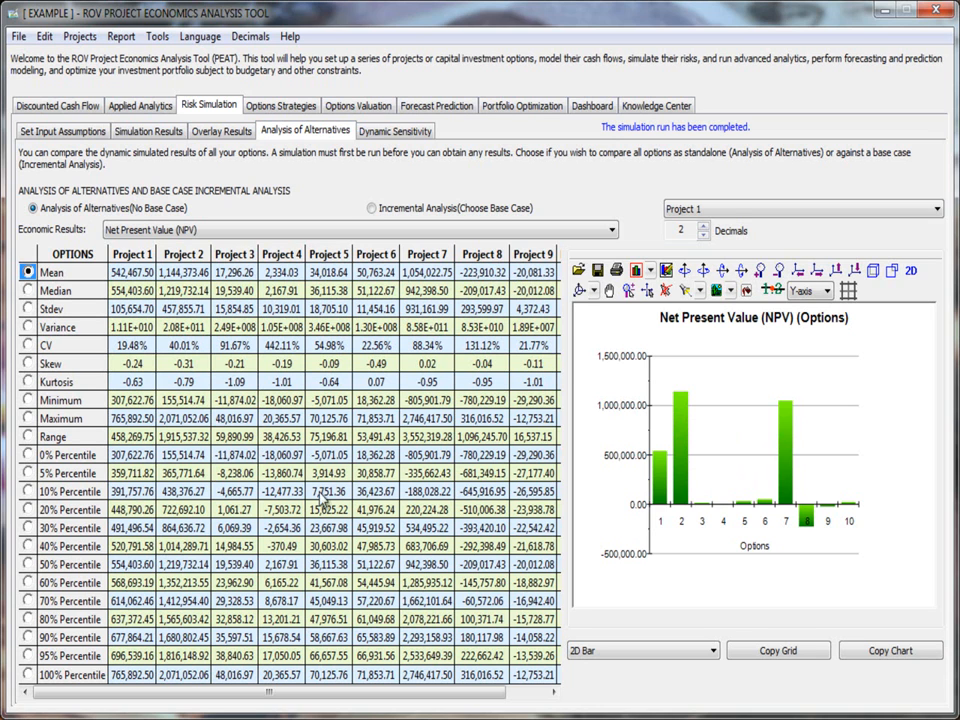
{"action": "left_click", "coordinate": [27, 473]}
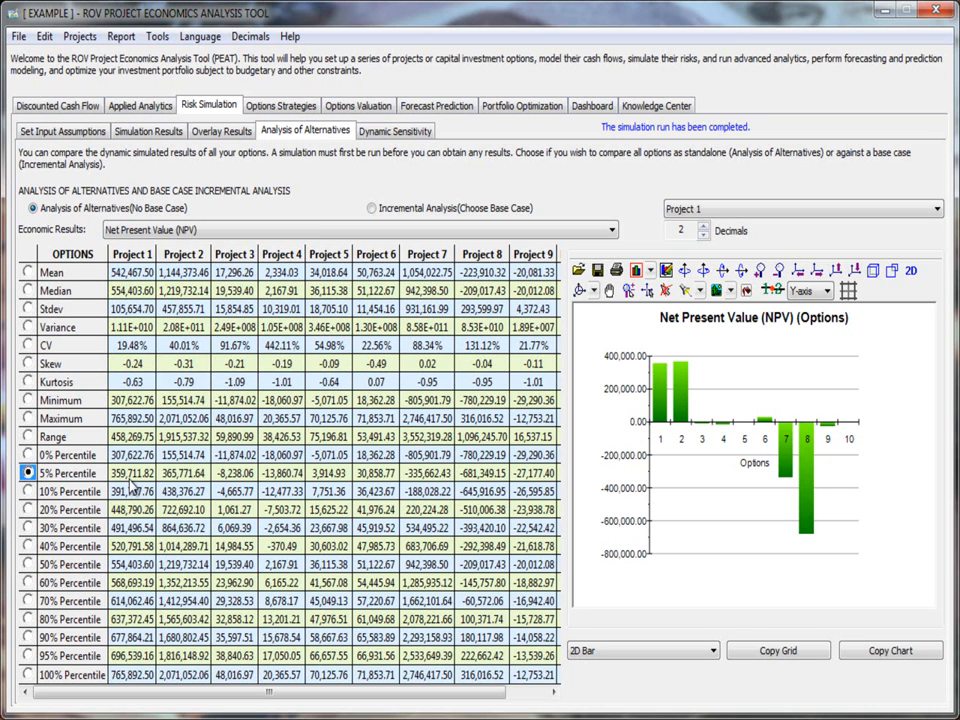
{"action": "left_click", "coordinate": [287, 477]}
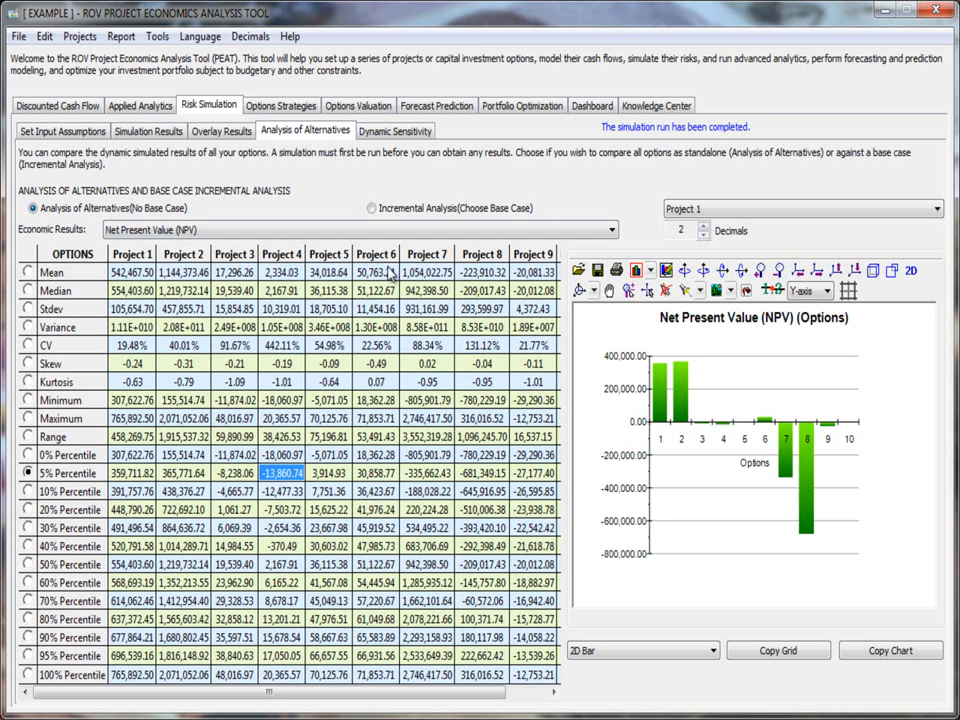
Switch to Incremental Analysis with Project 1 as the base case
{"action": "left_click", "coordinate": [372, 208]}
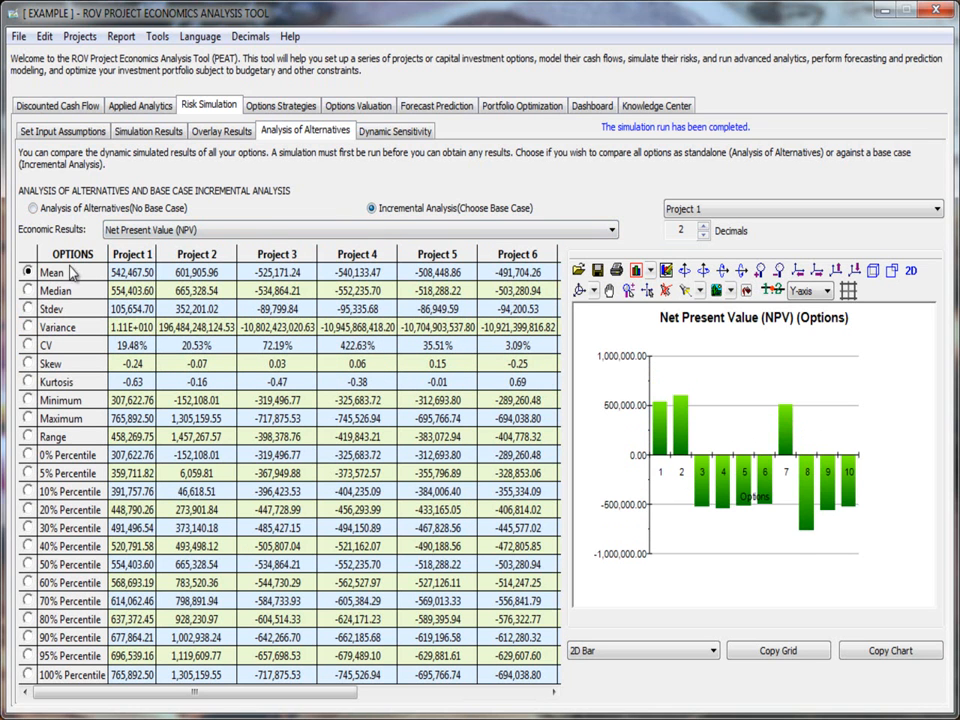
{"action": "left_click", "coordinate": [733, 209]}
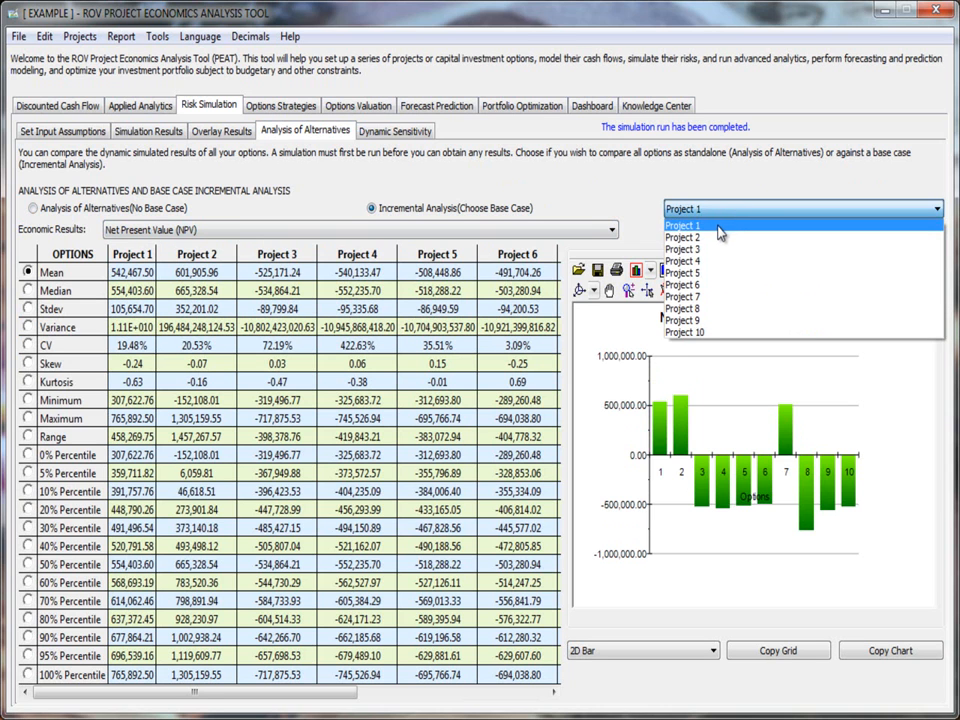
{"action": "left_click", "coordinate": [714, 226]}
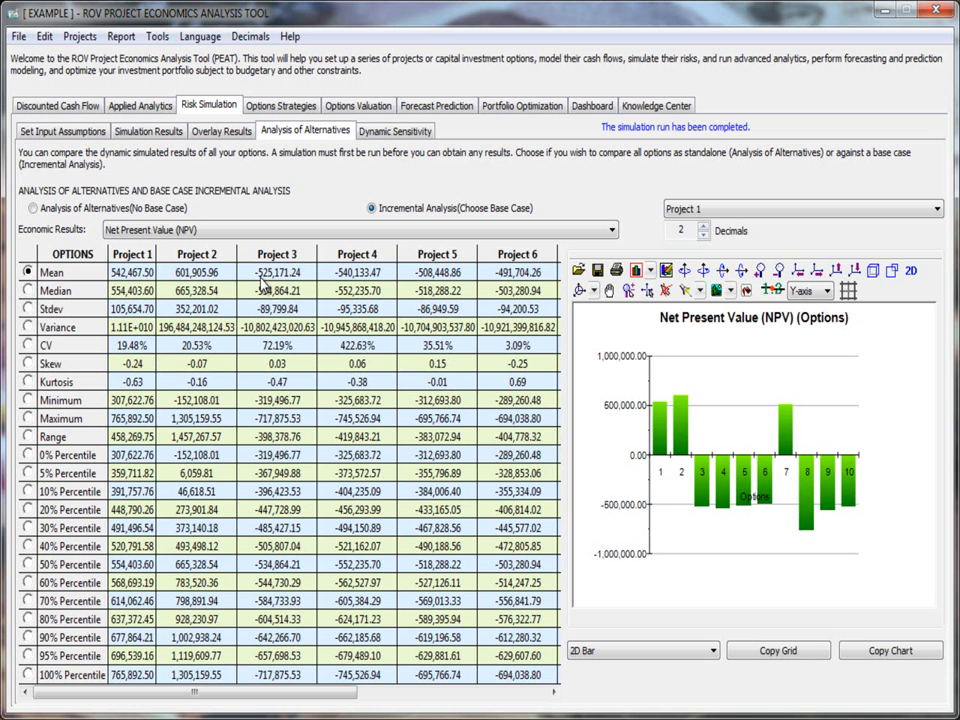
Compare the mean NPV of Project 1 and Project 2 without a base case, and return to Incremental Analysis
{"action": "left_click", "coordinate": [122, 210]}
{"action": "left_click", "coordinate": [125, 275]}
{"action": "key", "text": "Right"}
{"action": "key", "text": "Right"}
{"action": "key", "text": "Left"}
{"action": "key", "text": "Left"}
{"action": "key", "text": "Right"}
{"action": "key", "text": "Right"}
{"action": "key", "text": "Left"}
{"action": "key", "text": "Left"}
{"action": "key", "text": "Right"}
{"action": "key", "text": "Right"}
{"action": "key", "text": "Left"}
{"action": "key", "text": "Left"}
{"action": "key", "text": "Right"}
{"action": "key", "text": "Right"}
{"action": "key", "text": "Left"}
{"action": "key", "text": "Left"}
{"action": "key", "text": "Right"}
{"action": "key", "text": "Right"}
{"action": "key", "text": "Left"}
{"action": "key", "text": "Left"}
{"action": "key", "text": "Right"}
{"action": "key", "text": "Left"}
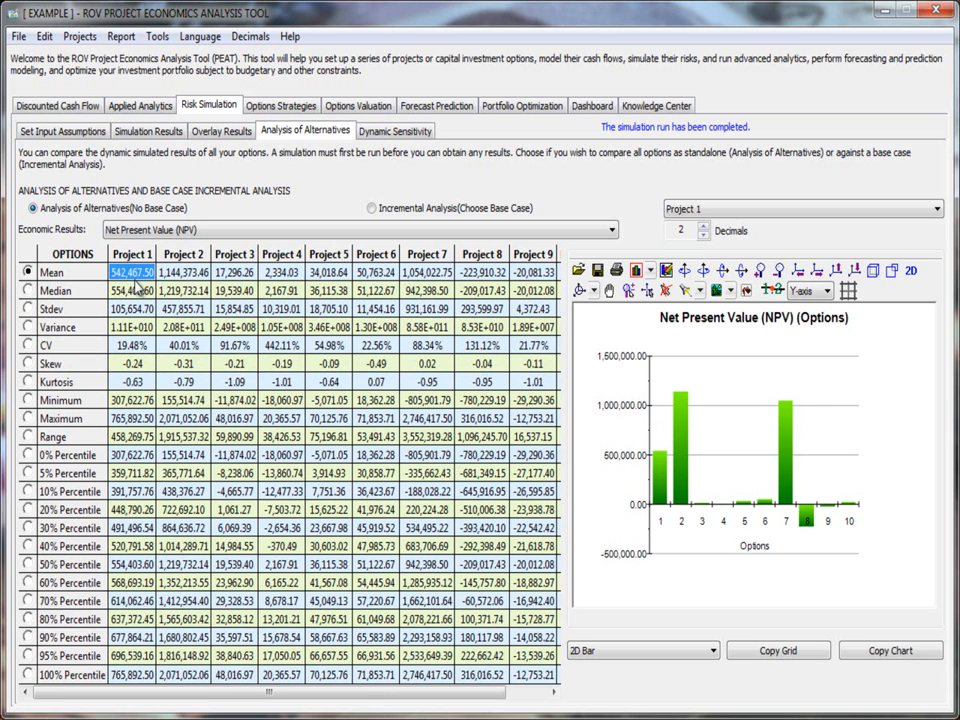
{"action": "key", "text": "Right"}
{"action": "key", "text": "Left"}
{"action": "key", "text": "Right"}
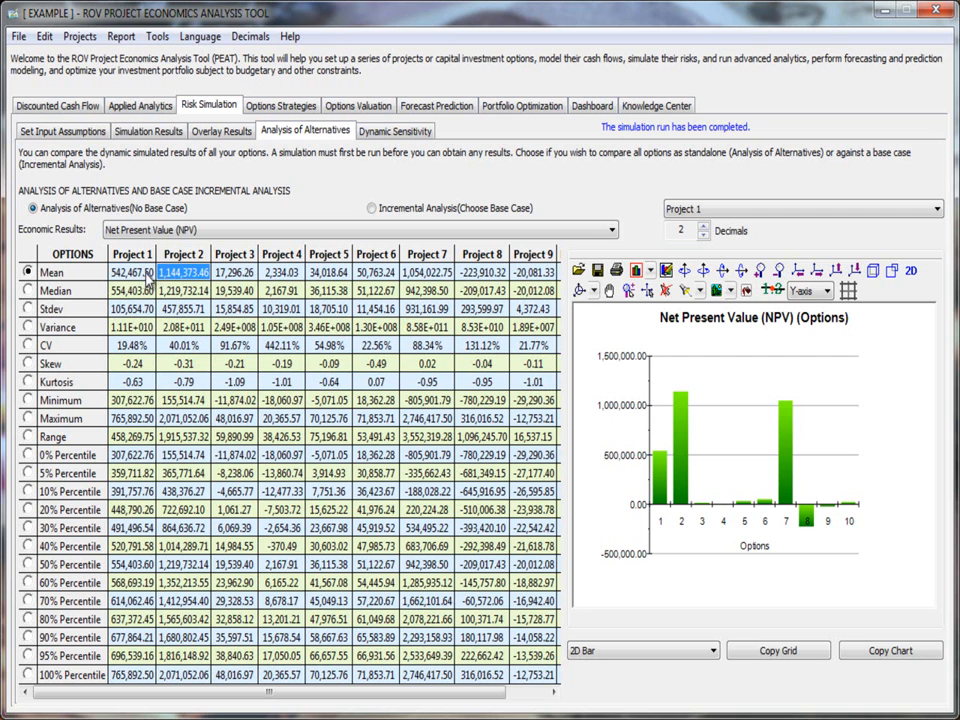
{"action": "left_click", "coordinate": [466, 209]}
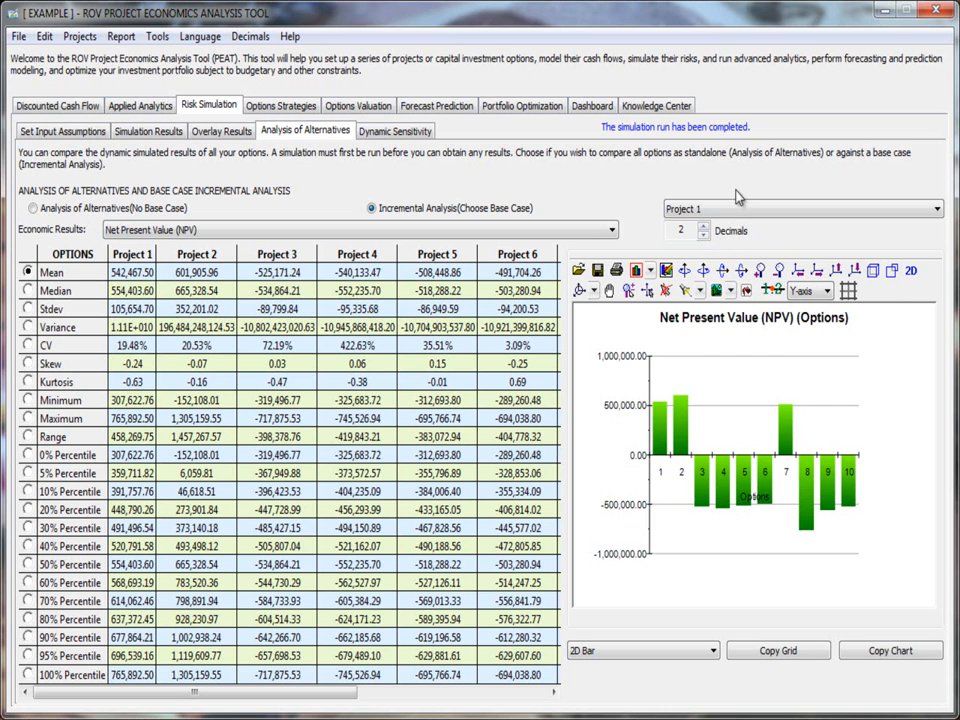
Examine the Dynamic Sensitivity charts for Project 1: Net Present Value (NPV) and the list of available output variables
{"action": "left_click", "coordinate": [398, 132]}
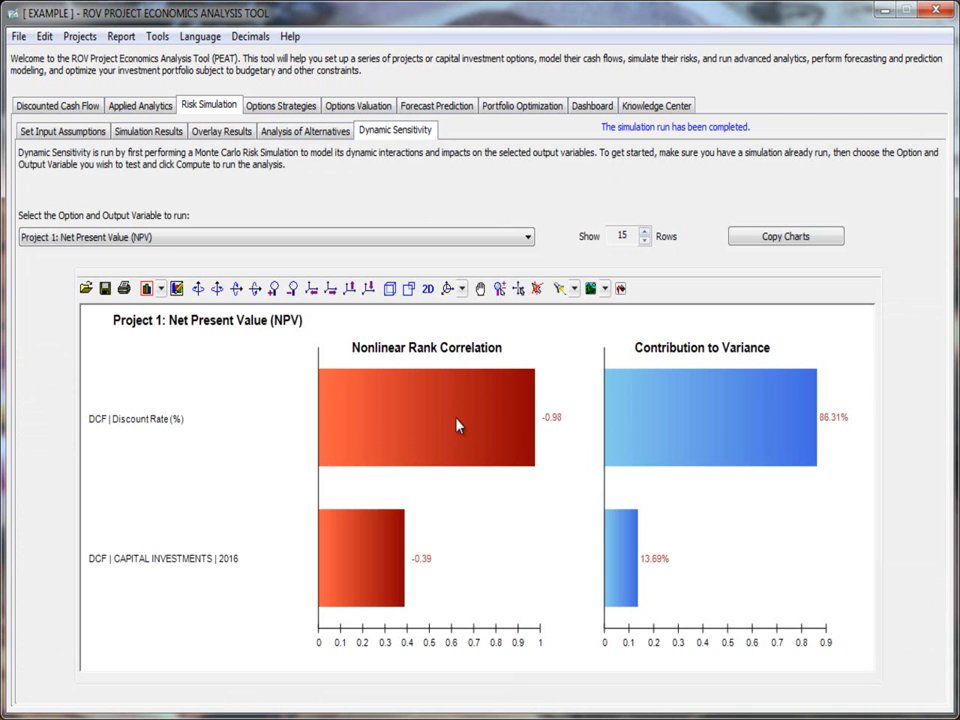
{"action": "left_click", "coordinate": [175, 238]}
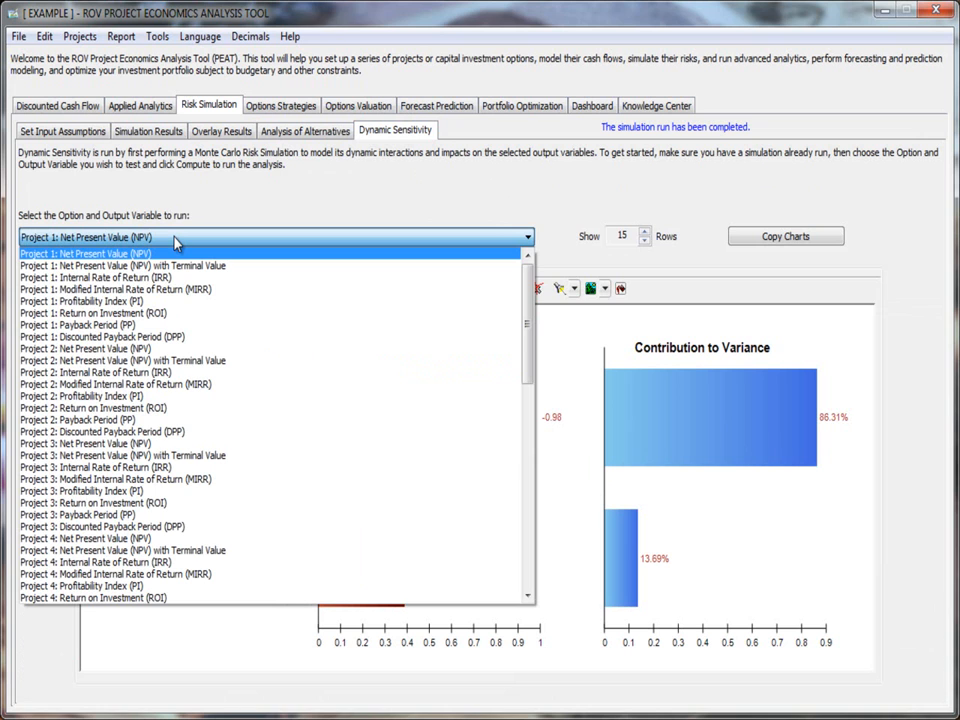
{"action": "left_click", "coordinate": [175, 240]}
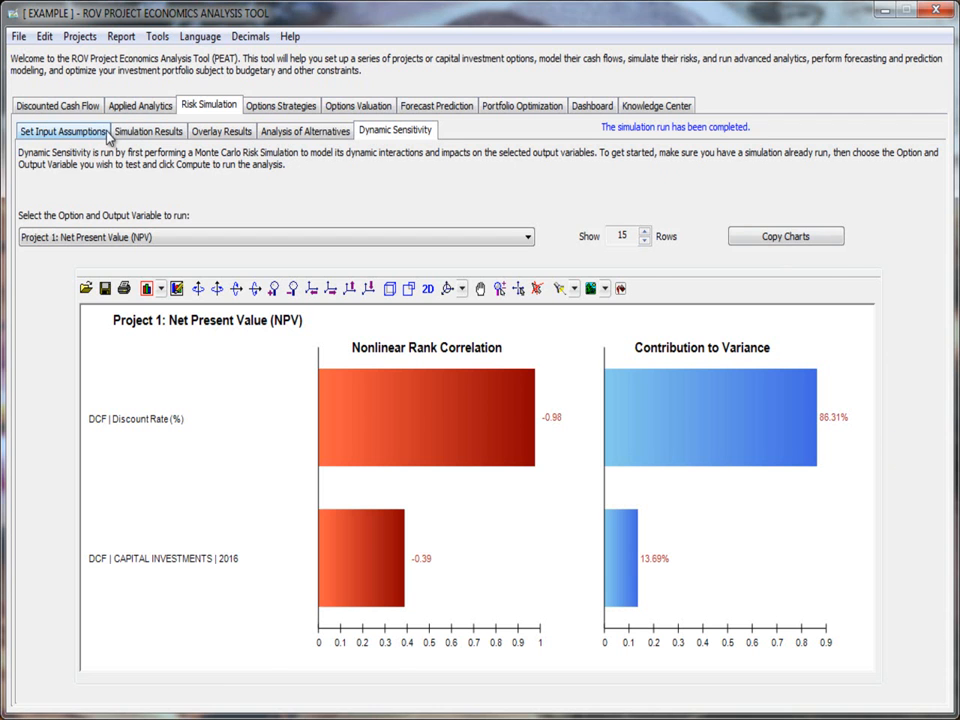
Revisit the simulation input assumptions and examine Project 4's discounted cash flow model, cash flow ratios and economic results
{"action": "left_click", "coordinate": [99, 136]}
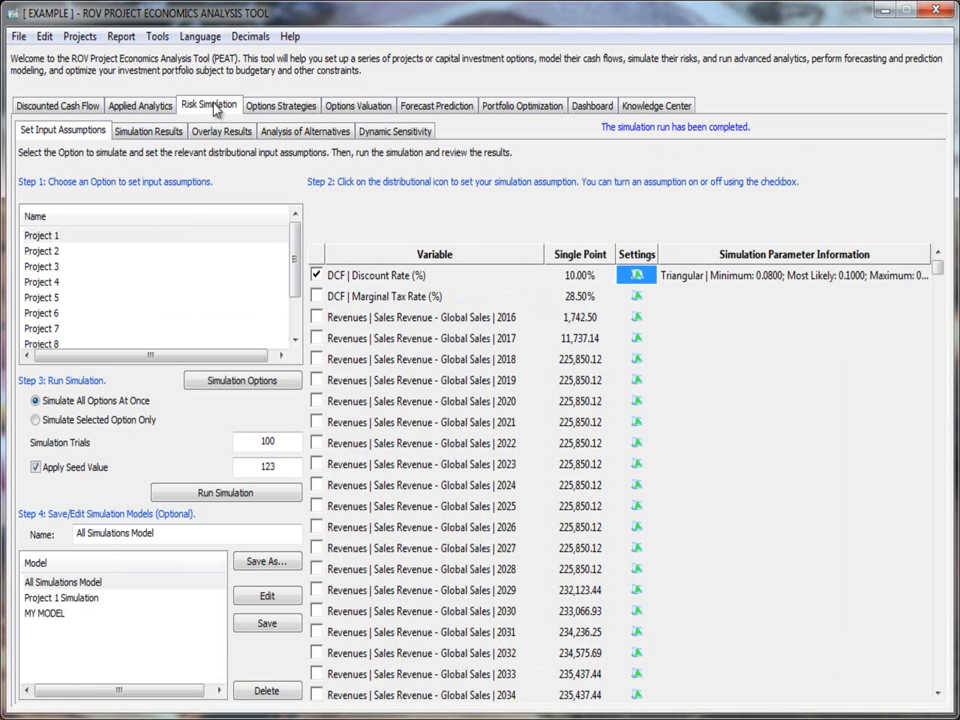
{"action": "left_click", "coordinate": [62, 105]}
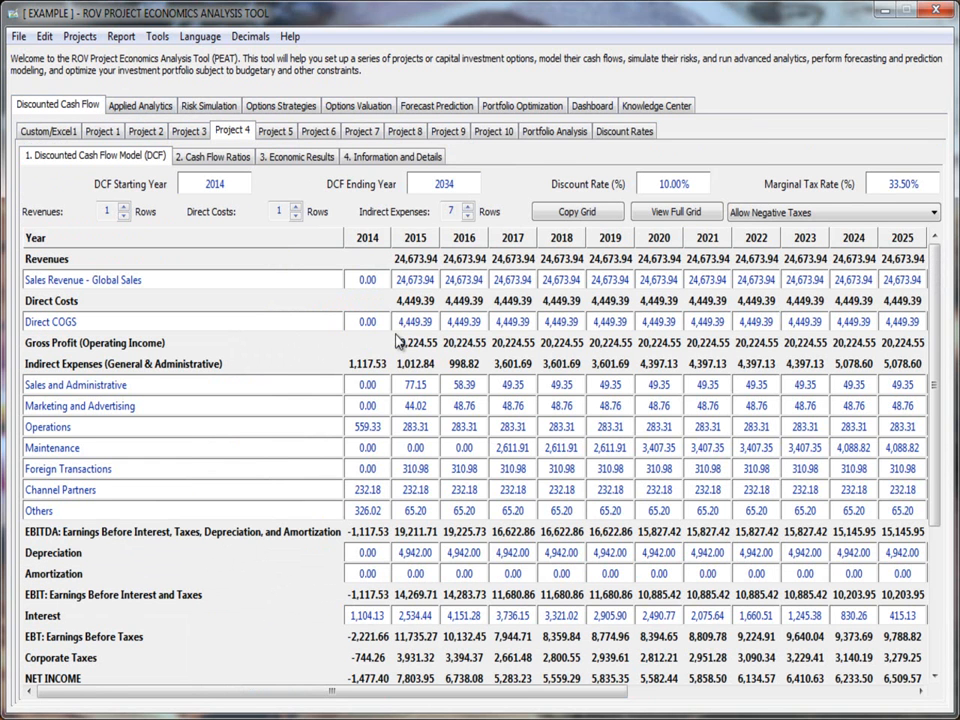
{"action": "left_click", "coordinate": [212, 156]}
{"action": "left_click", "coordinate": [300, 156]}
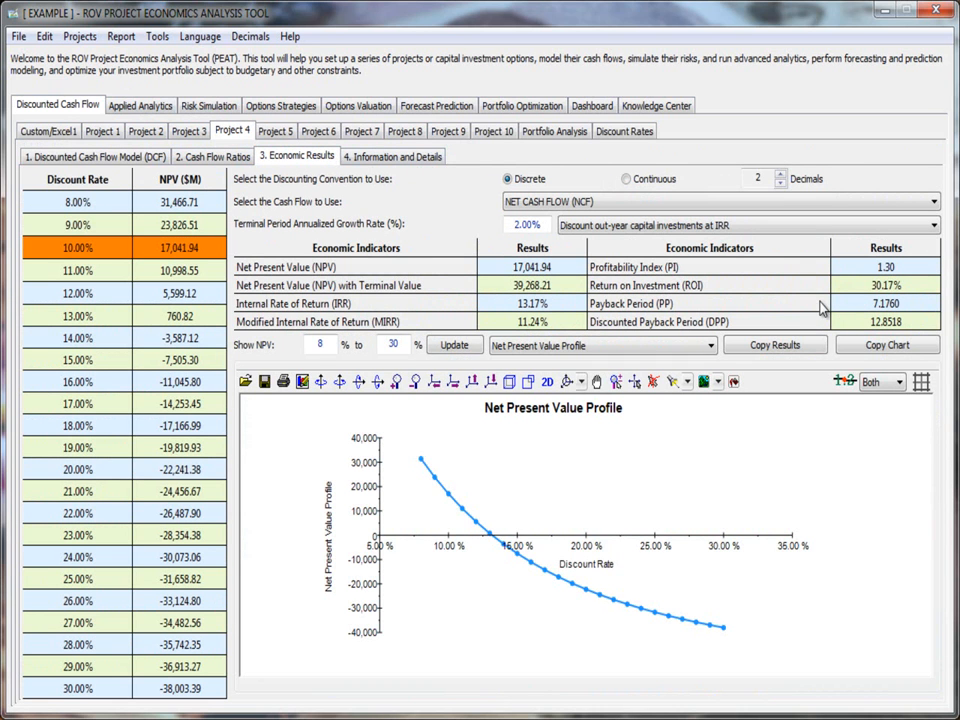
Review the Static Tornado and Scenario Analysis sections of Applied Analytics
{"action": "left_click", "coordinate": [163, 108]}
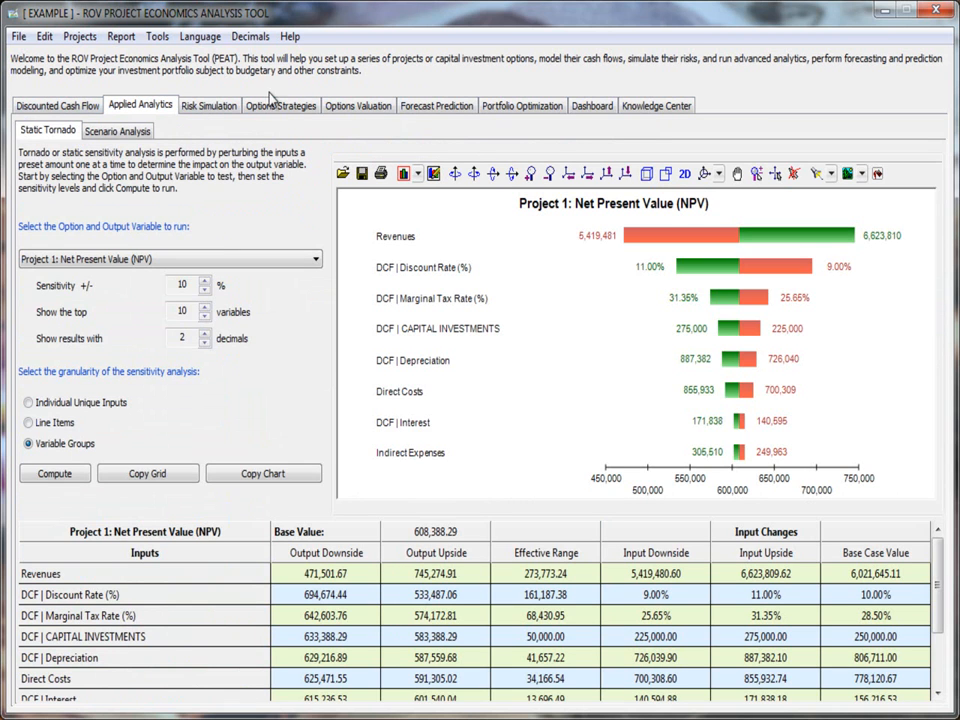
{"action": "left_click", "coordinate": [120, 137]}
{"action": "left_click", "coordinate": [46, 129]}
{"action": "left_click", "coordinate": [105, 131]}
{"action": "left_click", "coordinate": [50, 130]}
Compare the Risk Simulation input assumptions with the Static Tornado results and select Project 1 for setting assumptions
{"action": "left_click", "coordinate": [229, 106]}
{"action": "left_click", "coordinate": [637, 274]}
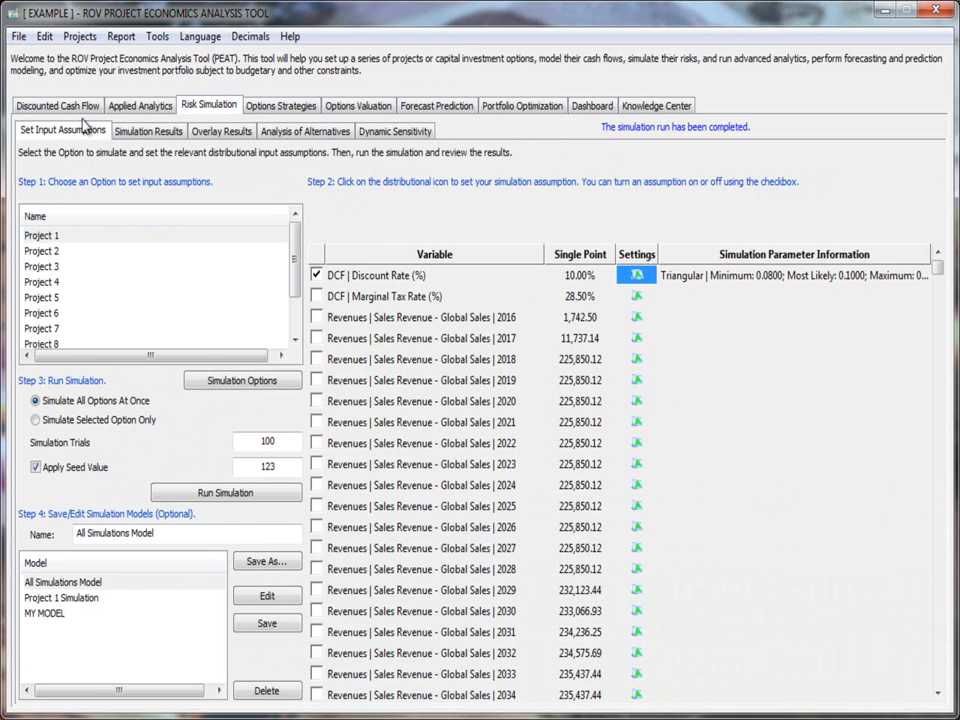
{"action": "left_click", "coordinate": [140, 105]}
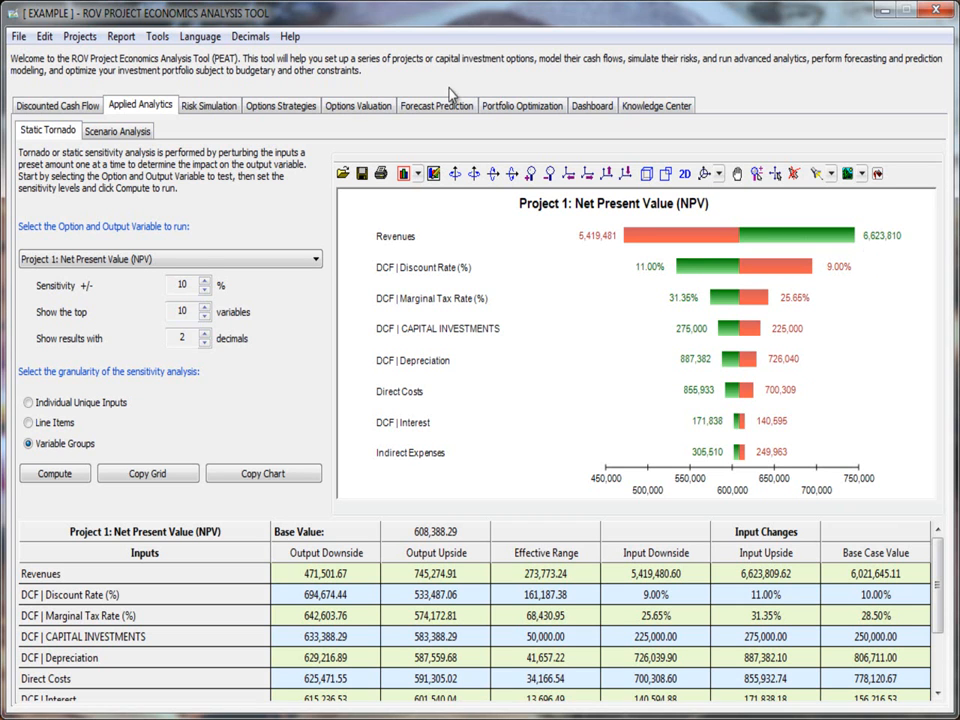
{"action": "left_click", "coordinate": [200, 106]}
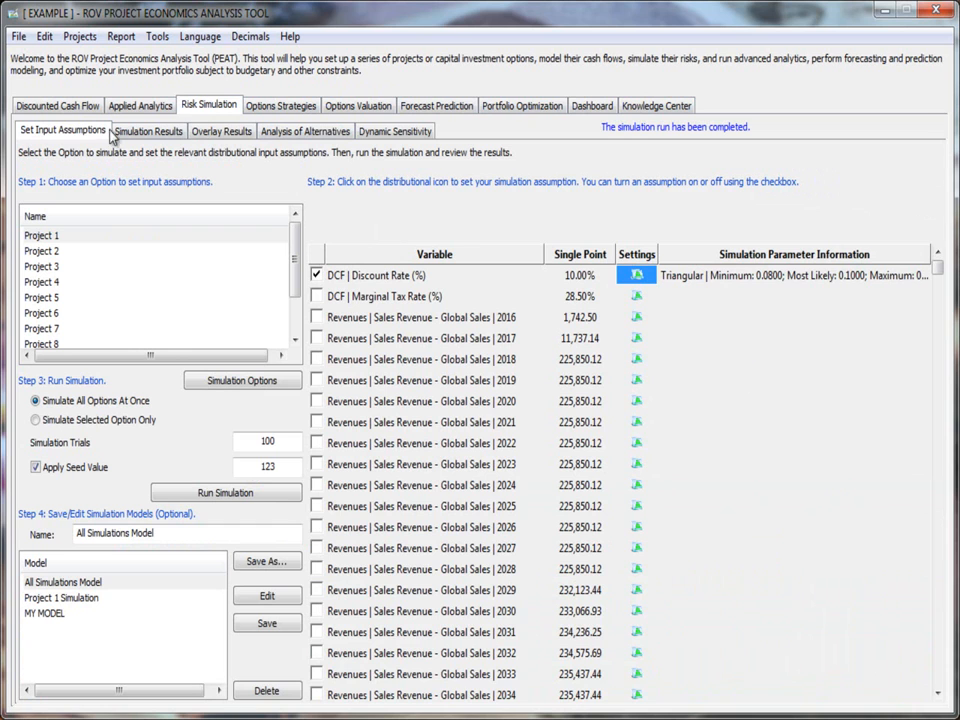
{"action": "left_click", "coordinate": [82, 237]}
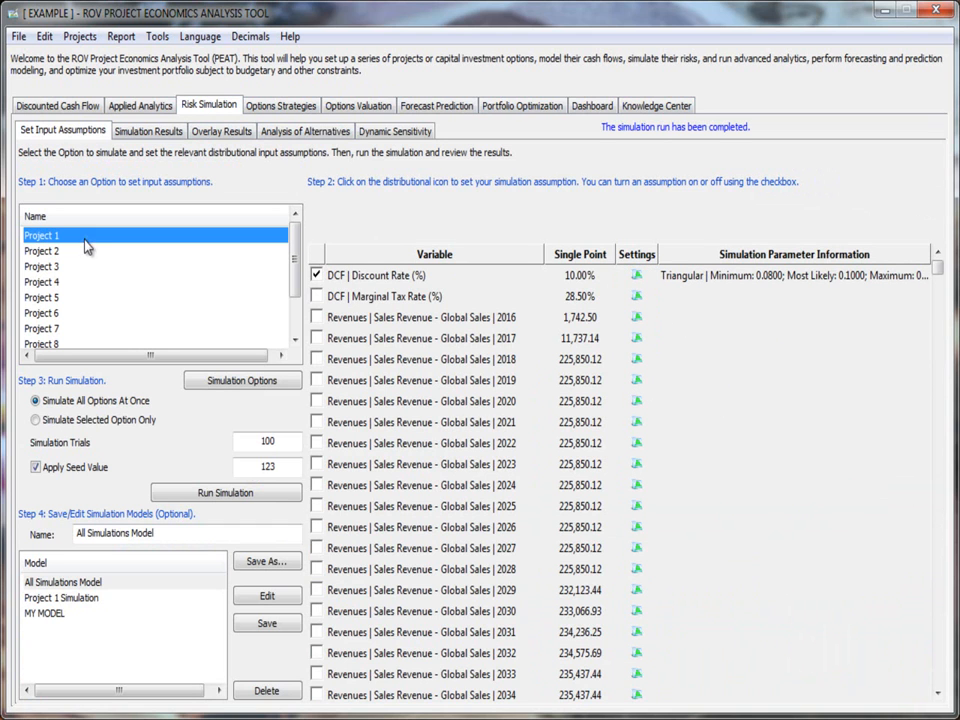